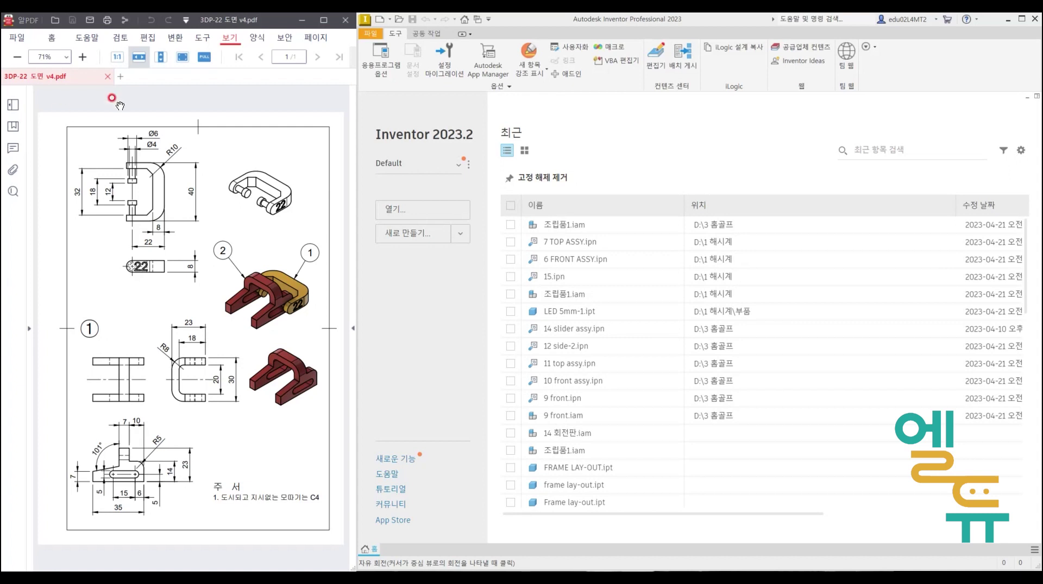
# Create a new part file from the metric Standard (mm).ipt template in the ko-KR templates.
pyautogui.click(380, 20)
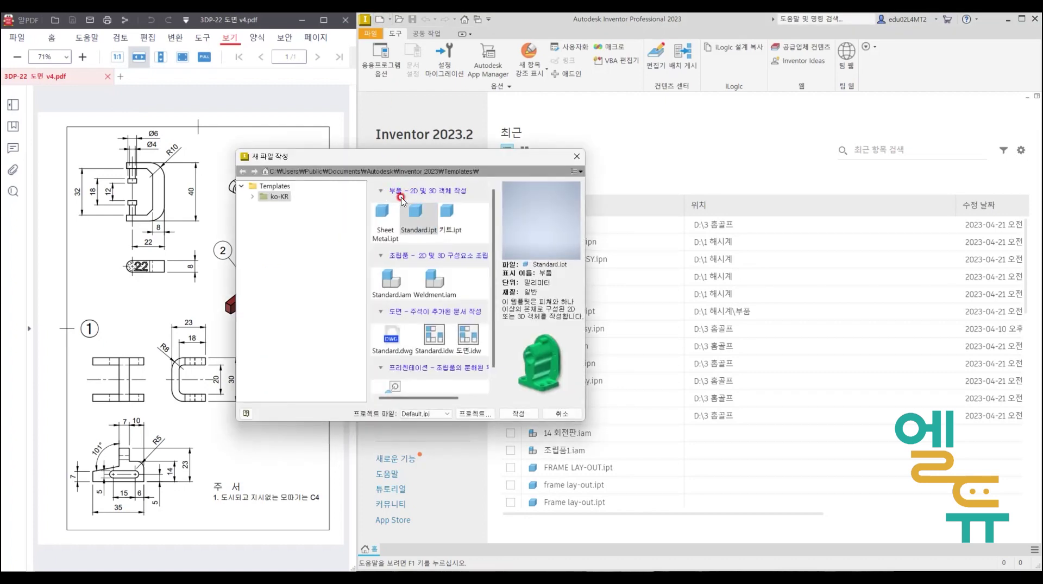
pyautogui.click(416, 214)
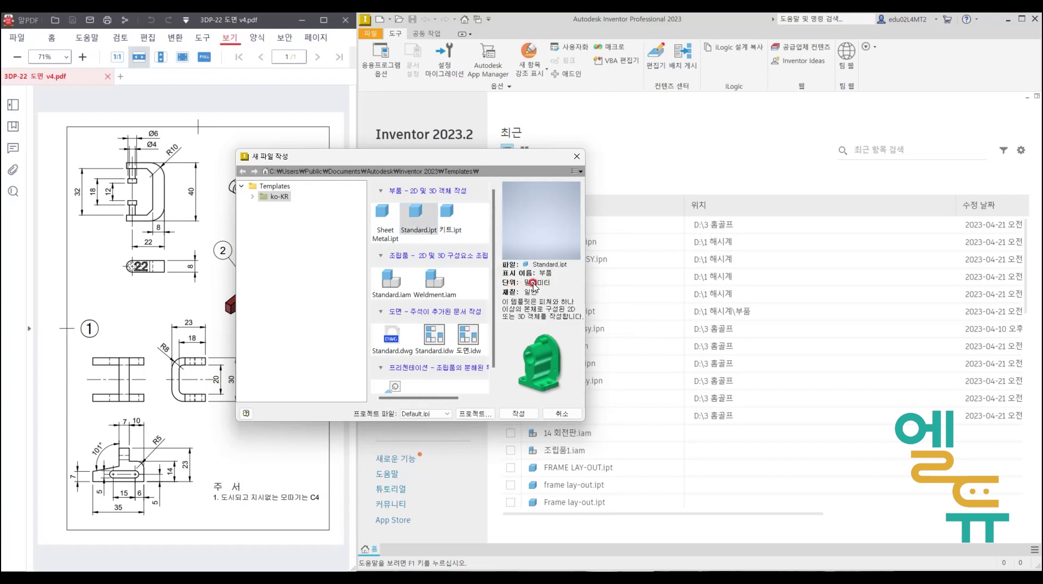
pyautogui.doubleClick(283, 186)
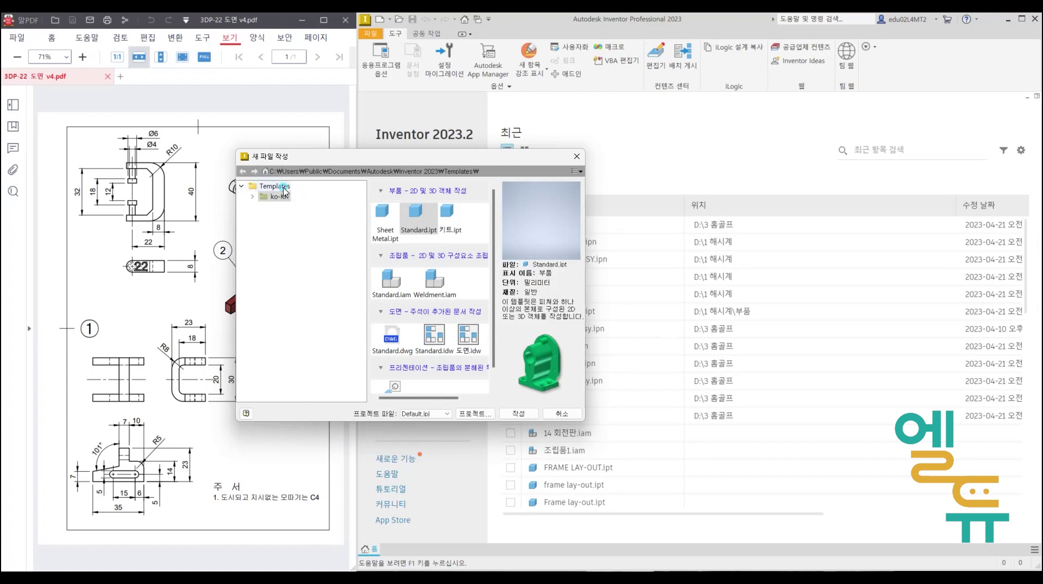
pyautogui.doubleClick(282, 187)
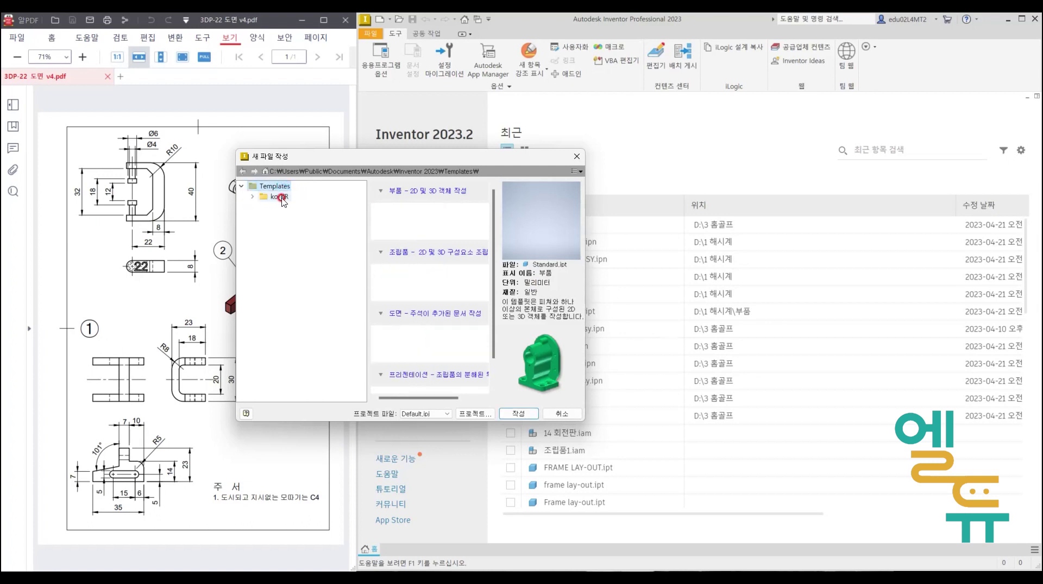
pyautogui.click(262, 197)
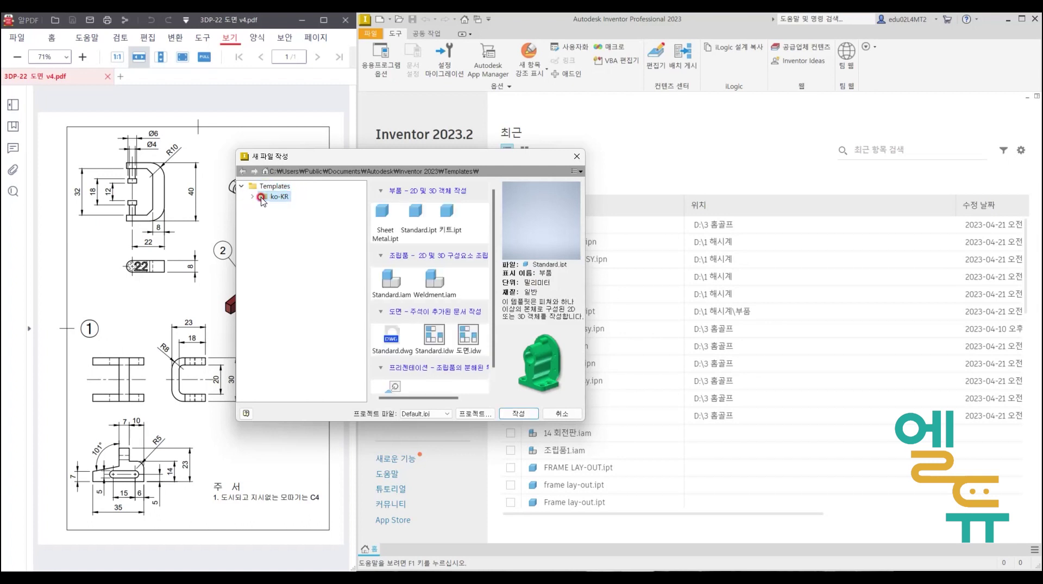
pyautogui.click(419, 220)
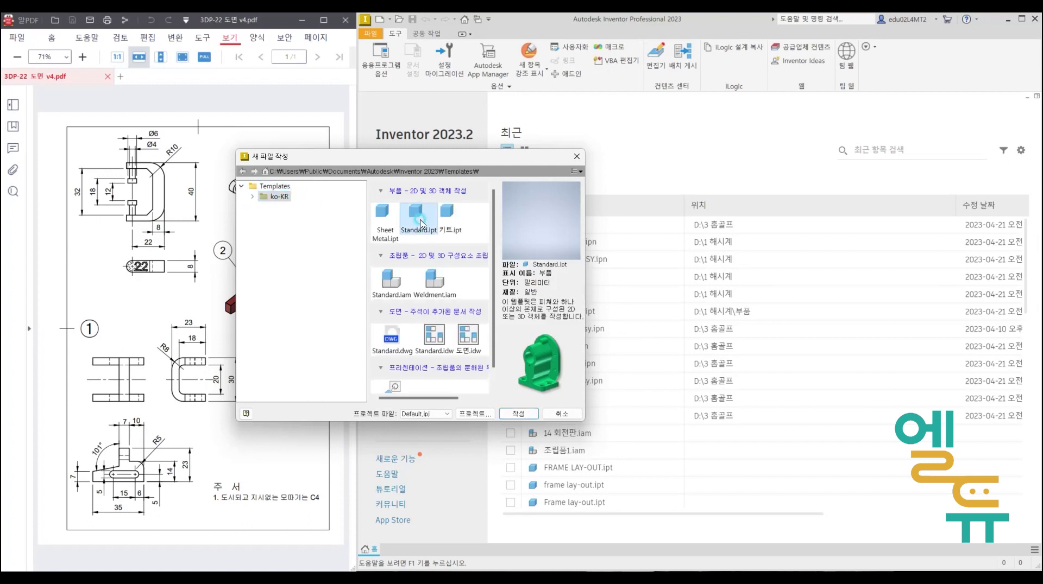
pyautogui.click(263, 200)
pyautogui.click(263, 200)
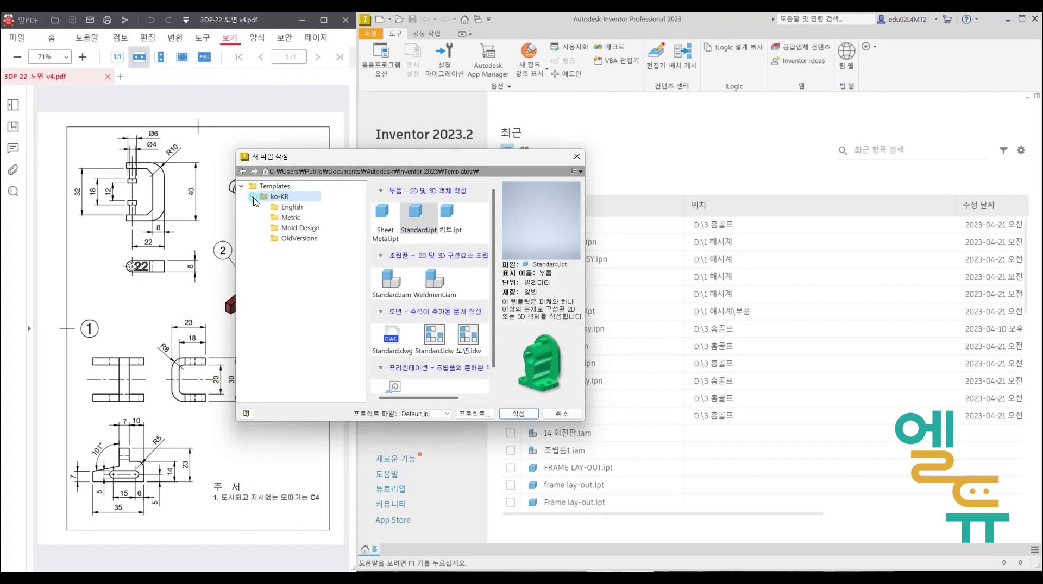
pyautogui.click(293, 219)
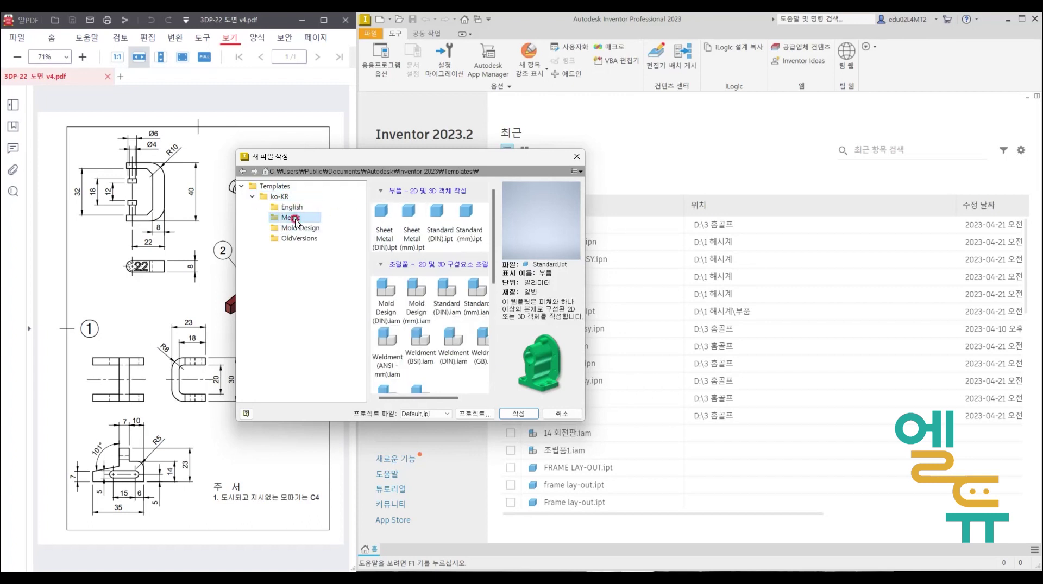
pyautogui.click(467, 242)
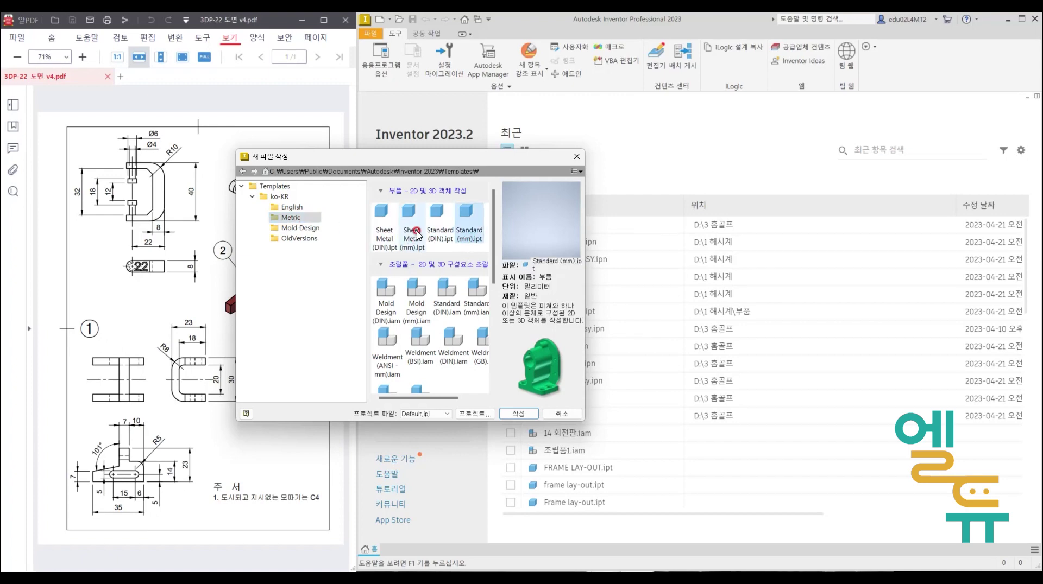
pyautogui.click(518, 414)
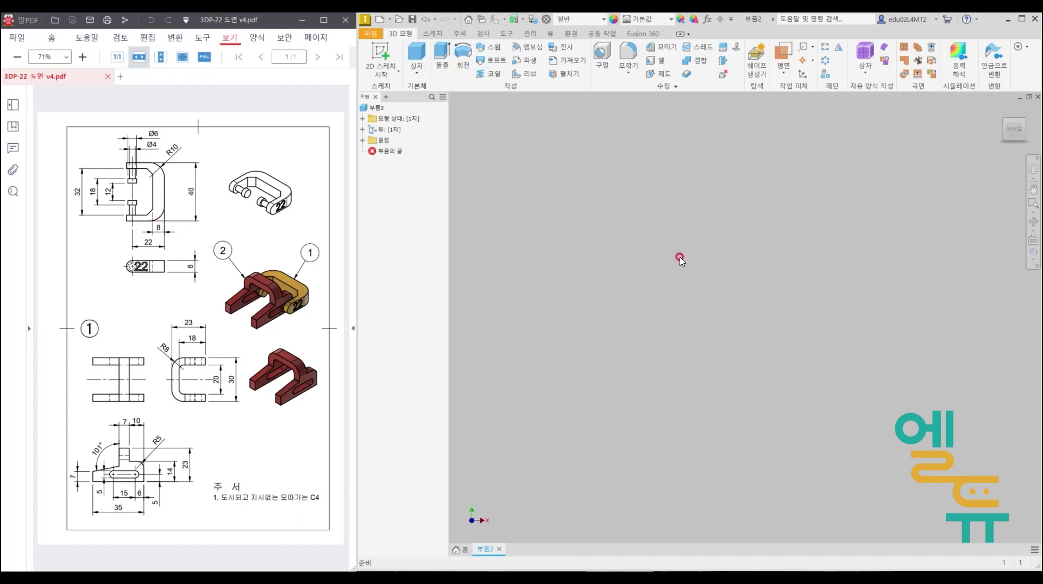
pyautogui.moveTo(448, 220); pyautogui.dragTo(451, 222)
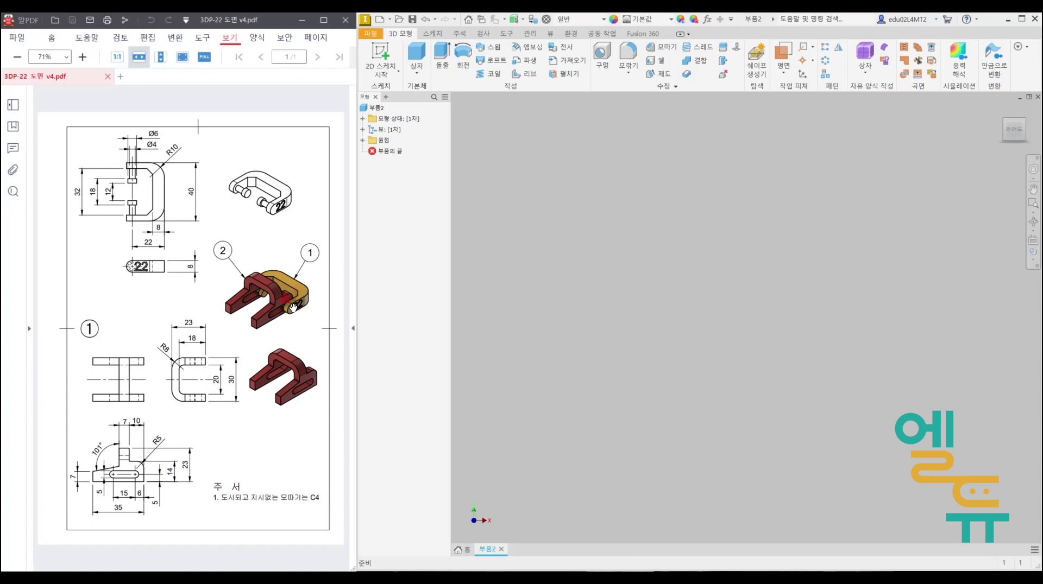
pyautogui.hotkey('ctrl', '2')
pyautogui.moveTo(290, 314)
pyautogui.mouseDown()
pyautogui.moveTo(272, 303)
pyautogui.moveTo(290, 314)
pyautogui.mouseUp()
pyautogui.press('Escape')
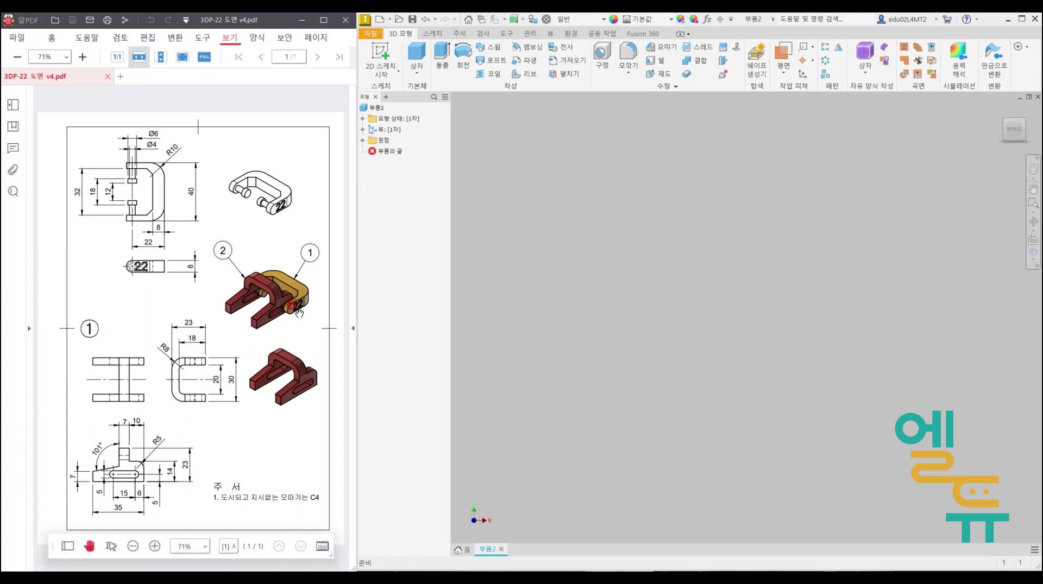
pyautogui.hotkey('ctrl', '2')
pyautogui.moveTo(285, 312)
pyautogui.mouseDown()
pyautogui.moveTo(290, 299)
pyautogui.moveTo(296, 315)
pyautogui.moveTo(282, 302)
pyautogui.moveTo(297, 304)
pyautogui.moveTo(290, 314)
pyautogui.mouseUp()
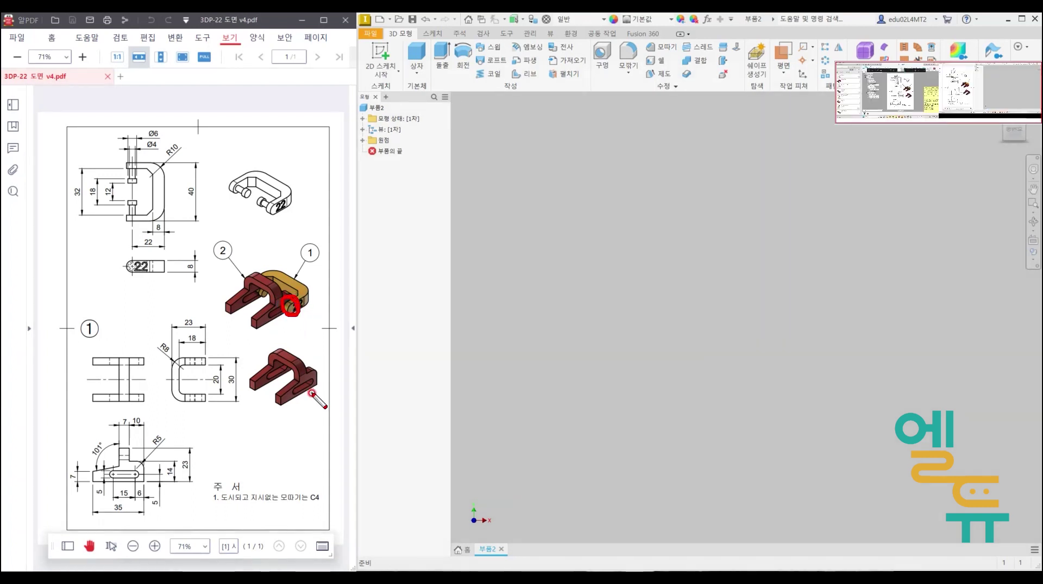
pyautogui.moveTo(312, 394)
pyautogui.mouseDown()
pyautogui.moveTo(304, 381)
pyautogui.moveTo(317, 377)
pyautogui.moveTo(308, 392)
pyautogui.moveTo(318, 381)
pyautogui.mouseUp()
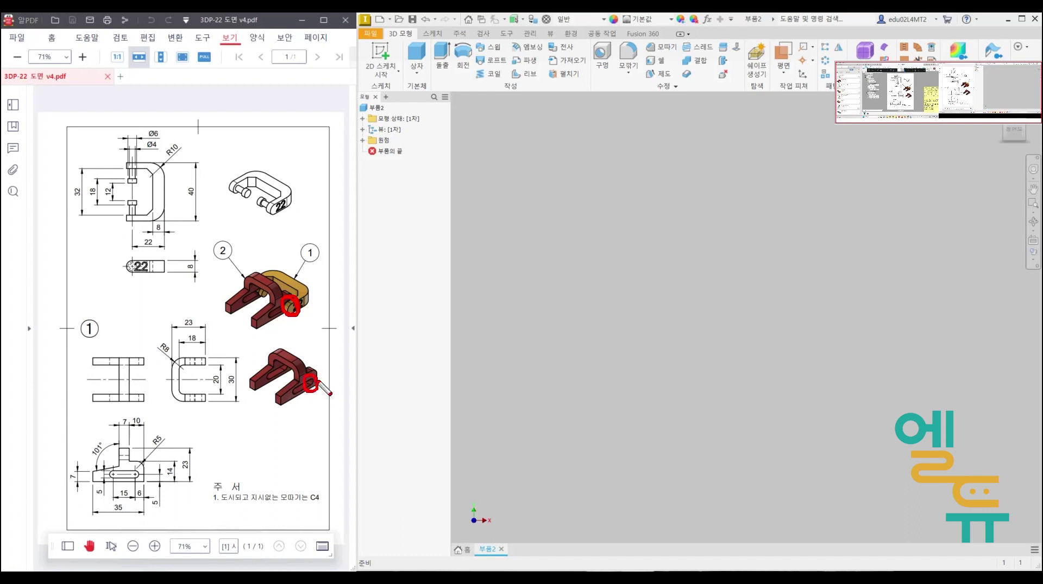
pyautogui.moveTo(138, 478)
pyautogui.mouseDown()
pyautogui.moveTo(130, 470)
pyautogui.moveTo(143, 475)
pyautogui.moveTo(136, 479)
pyautogui.mouseUp()
pyautogui.press('Escape')
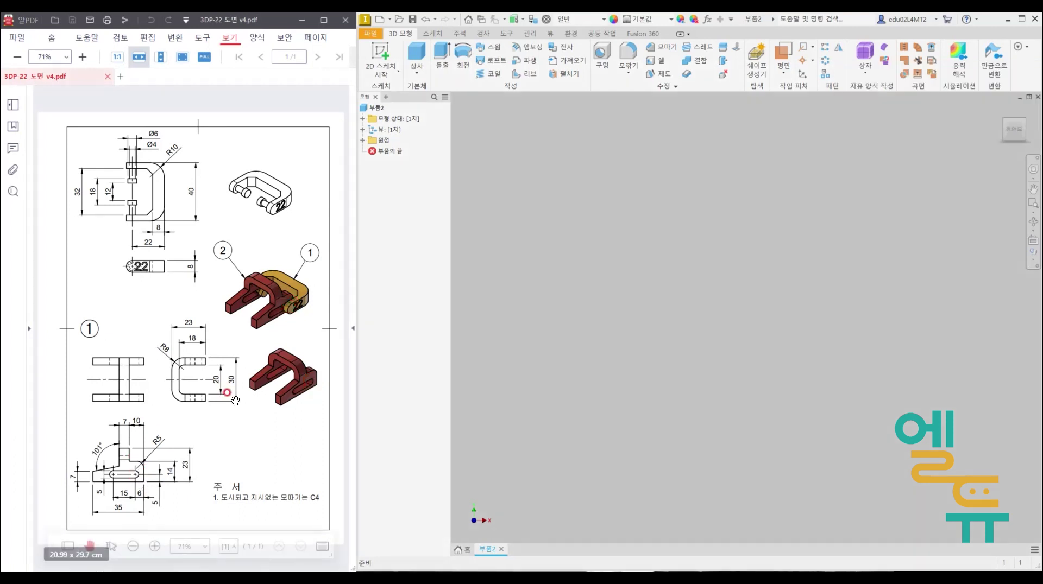
# Sketch a closed eight-line stepped side profile on the front plane, with an upright tab, a sloped edge and a right edge about 8 mm high.
pyautogui.click(387, 52)
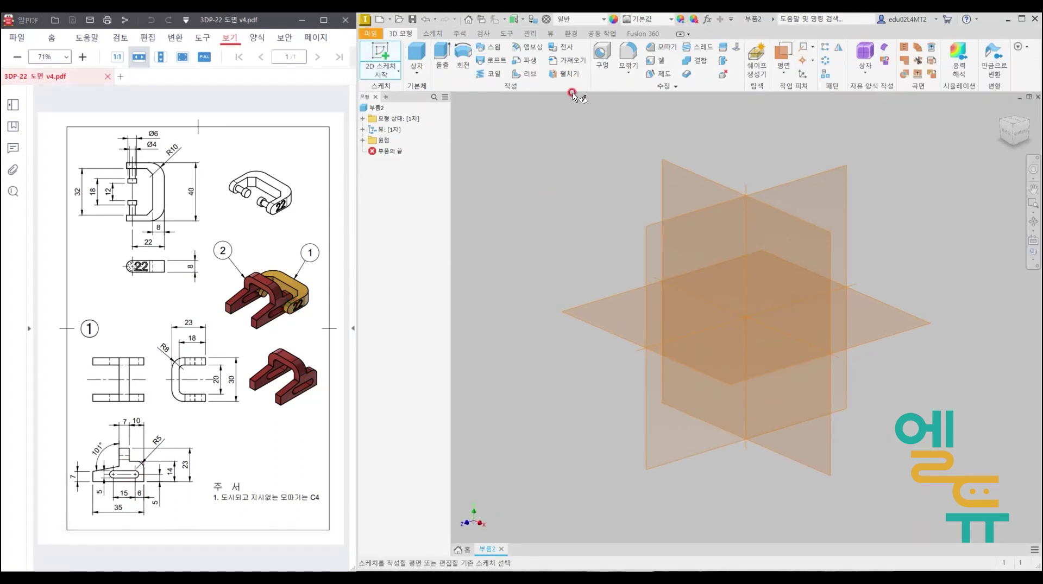
pyautogui.click(668, 175)
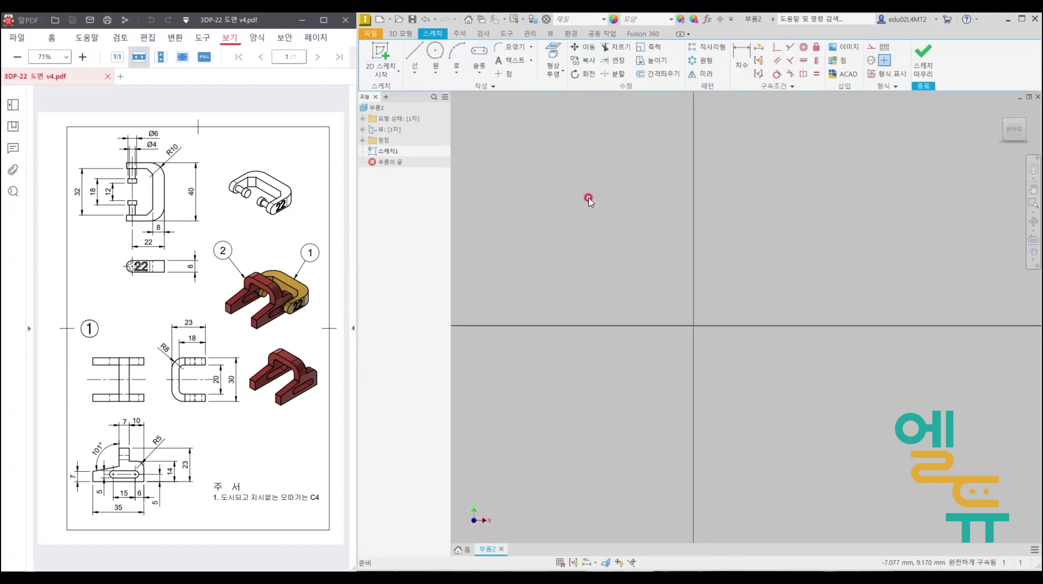
pyautogui.click(415, 54)
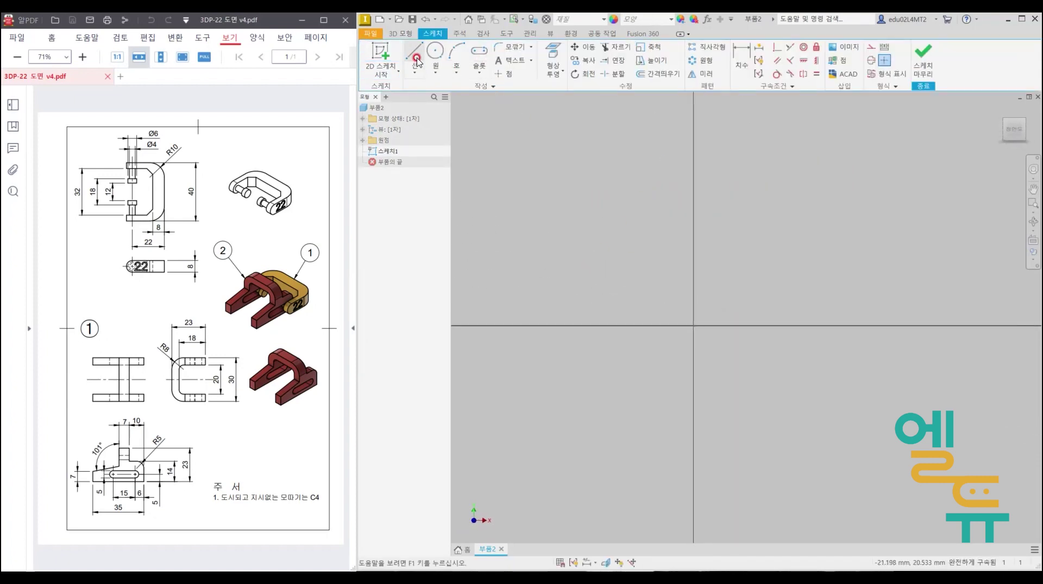
pyautogui.click(632, 374)
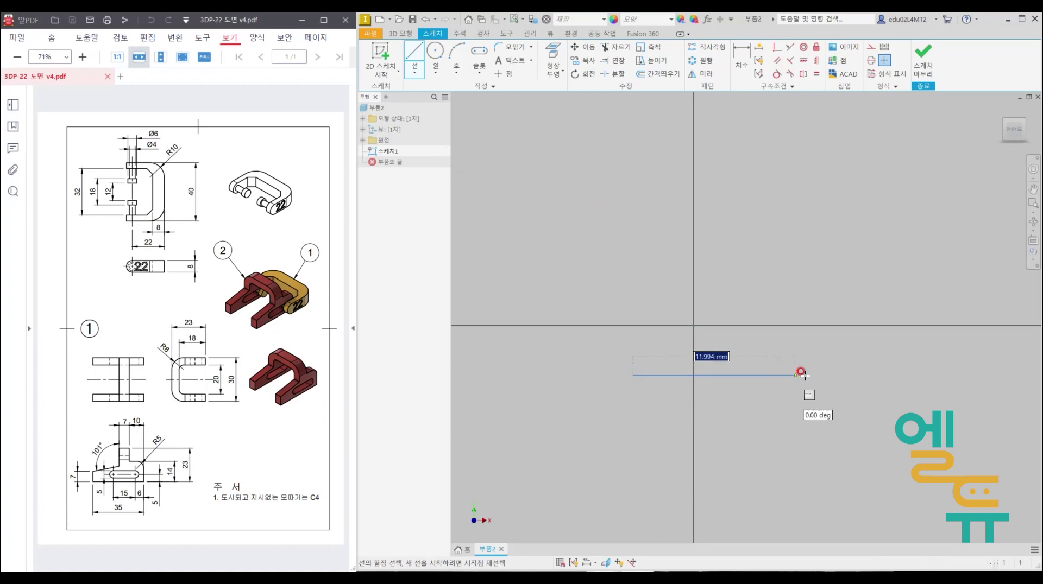
pyautogui.click(876, 375)
pyautogui.click(876, 268)
pyautogui.click(815, 268)
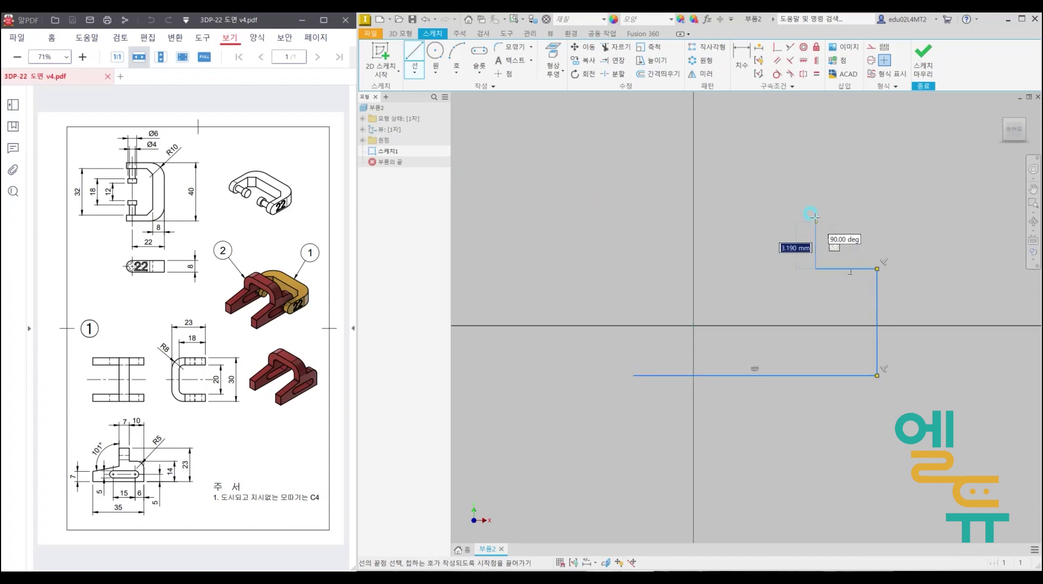
pyautogui.click(815, 206)
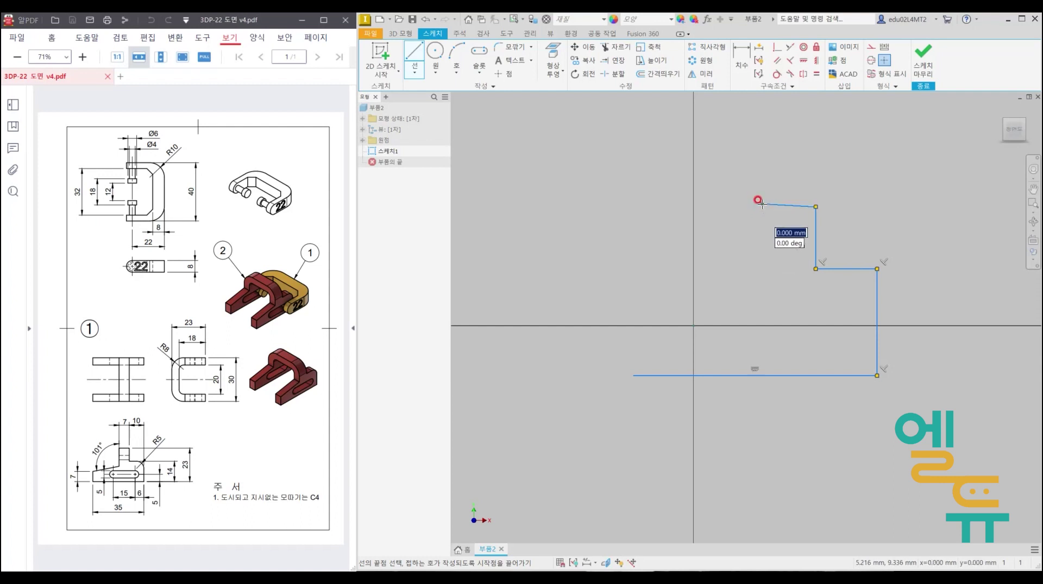
pyautogui.click(761, 204)
pyautogui.click(761, 280)
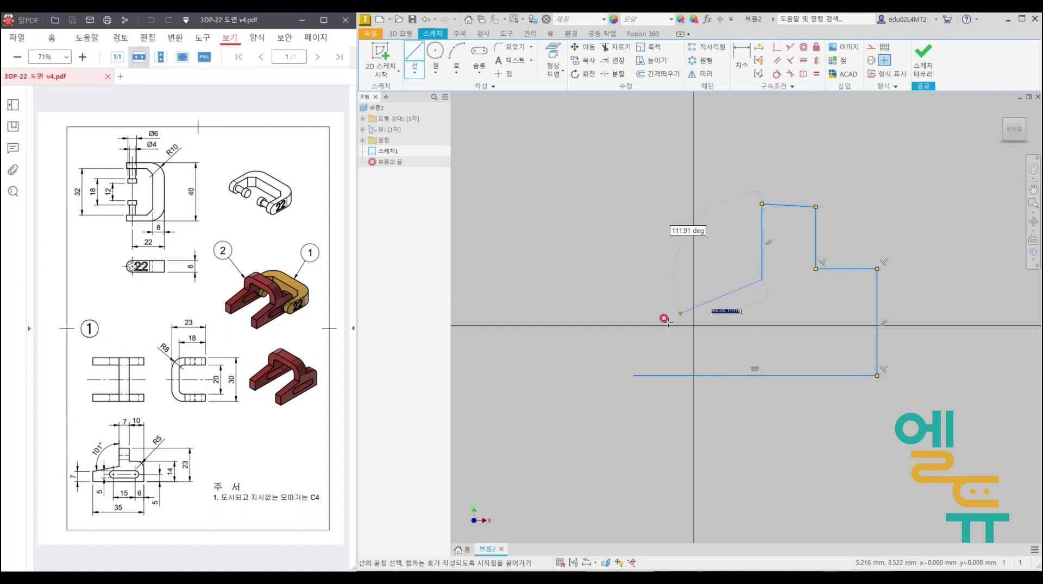
pyautogui.click(631, 339)
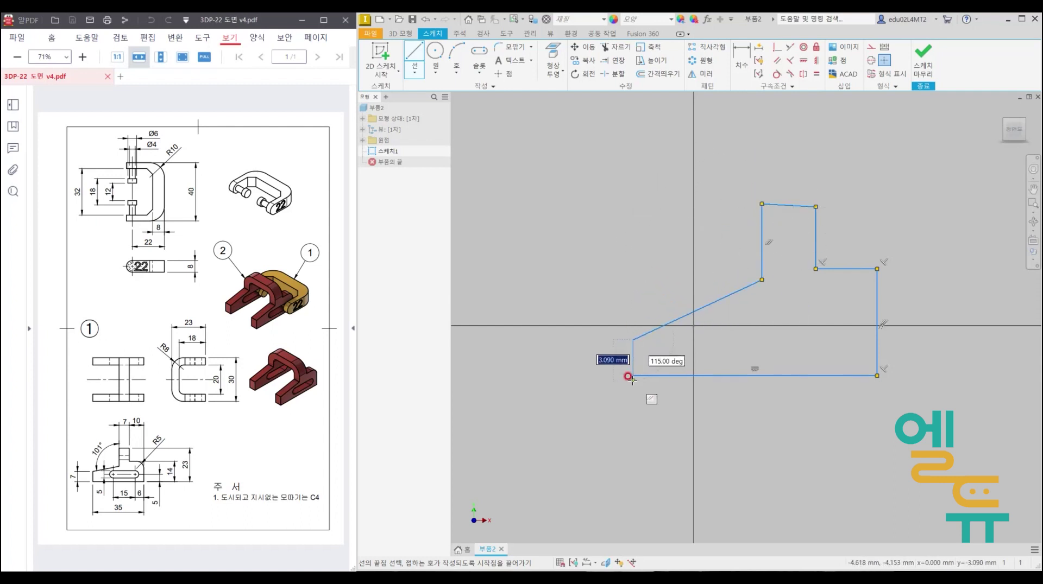
pyautogui.click(631, 375)
pyautogui.press('Escape')
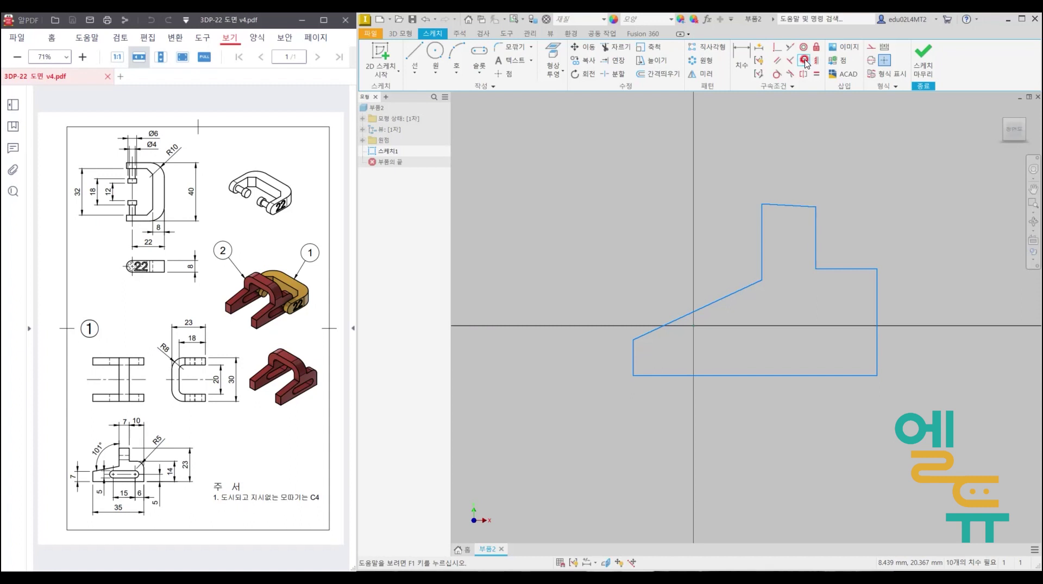
# Constrain the slightly tilted top edge of the upright tab to be horizontal.
pyautogui.click(805, 62)
pyautogui.click(803, 207)
pyautogui.moveTo(879, 272); pyautogui.dragTo(856, 224, button='middle')
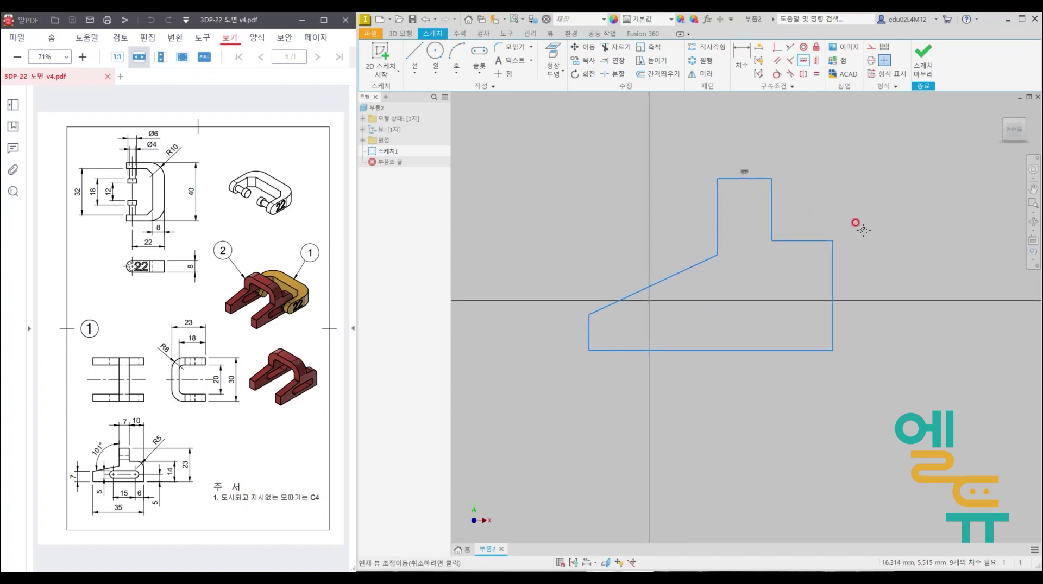
pyautogui.press('Escape')
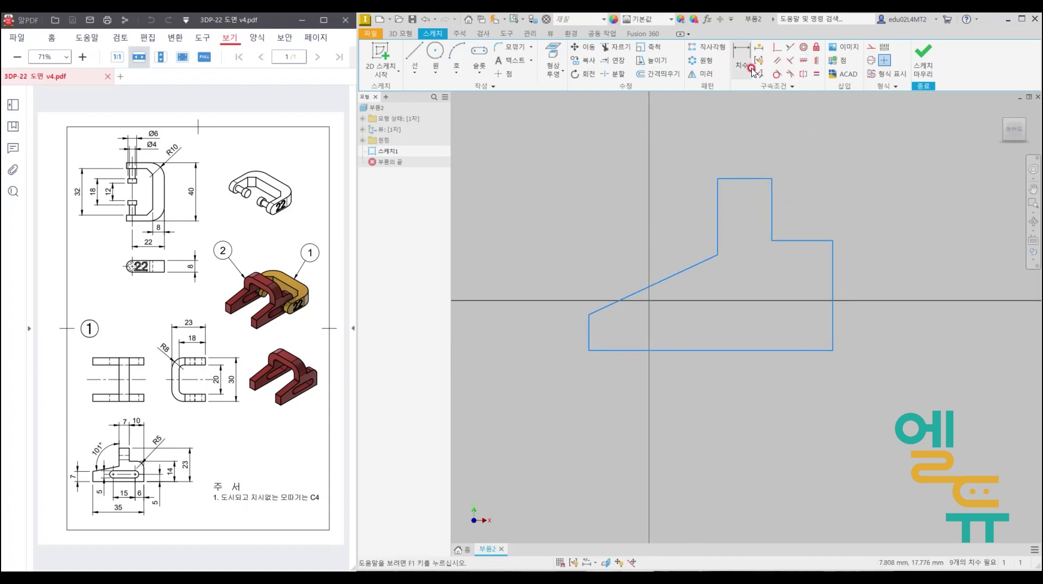
# Dimension the profile's bottom edge to 35 mm.
pyautogui.click(742, 60)
pyautogui.click(738, 350)
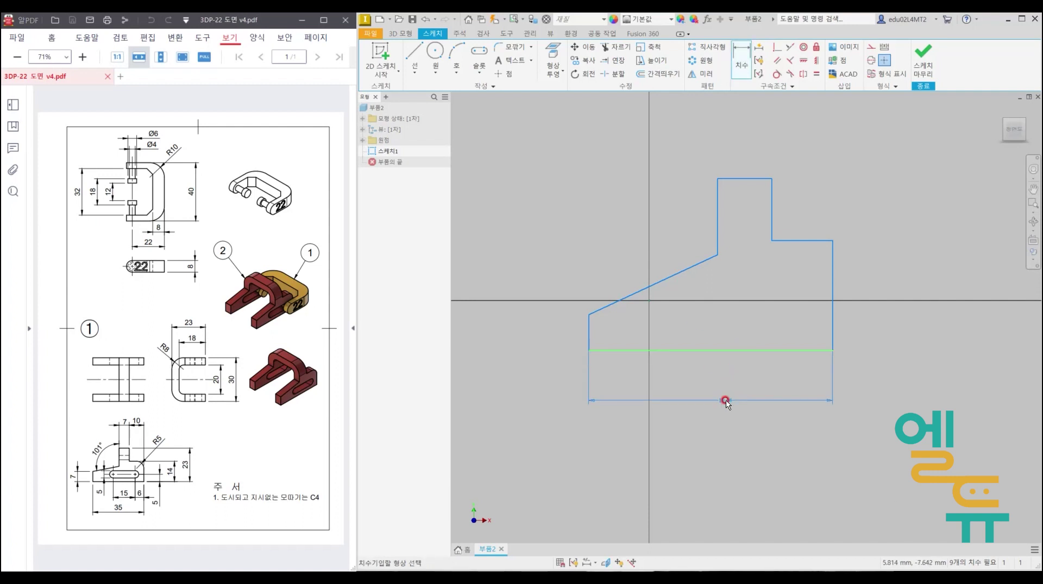
pyautogui.click(725, 400)
pyautogui.write('35')
pyautogui.press('Return')
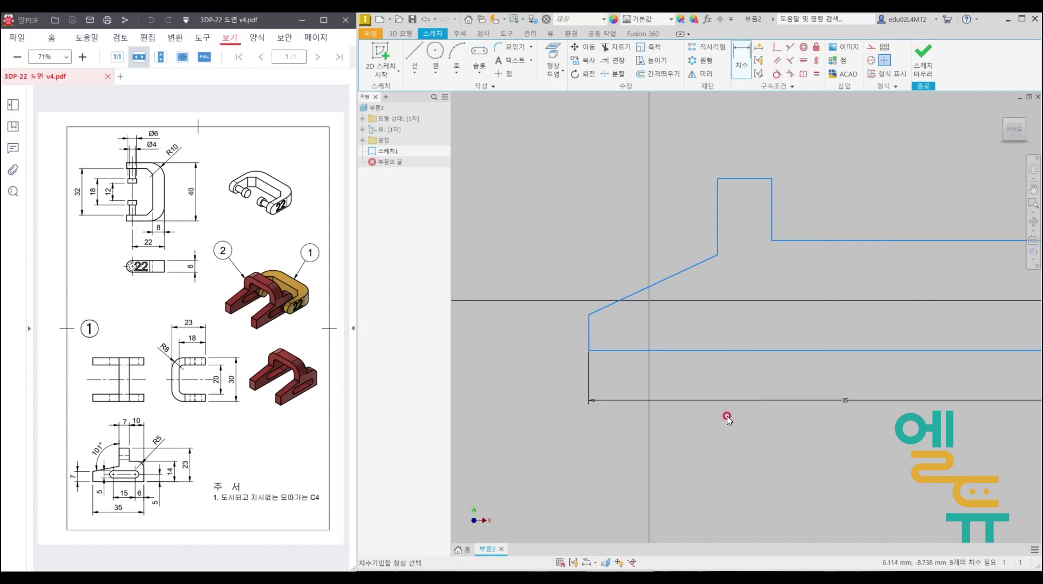
# Dimension the height of the profile's right vertical edge to 14 mm.
pyautogui.scroll(2, 558, 376)
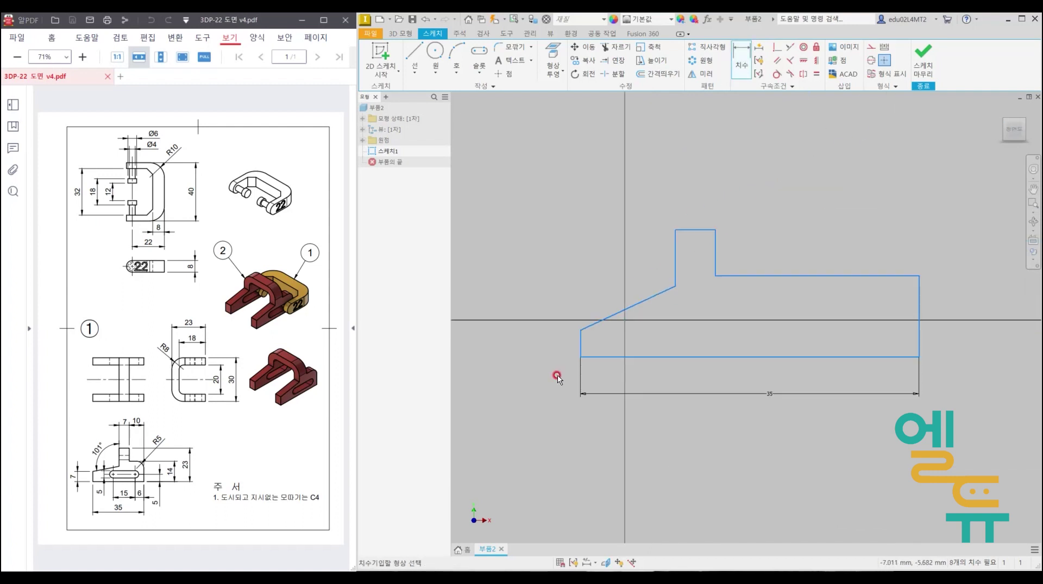
pyautogui.click(919, 346)
pyautogui.click(951, 338)
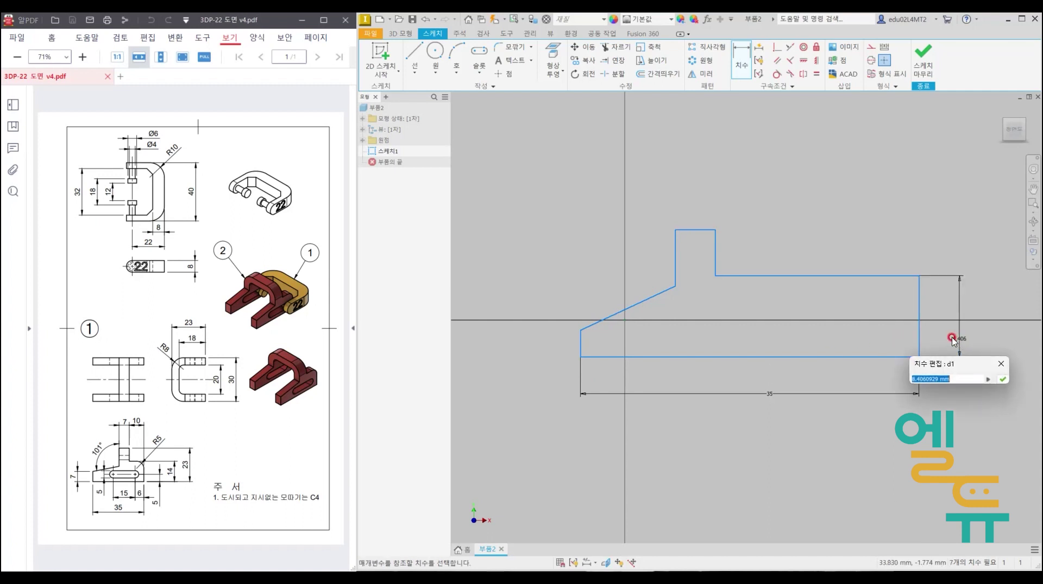
pyautogui.write('14')
pyautogui.press('Return')
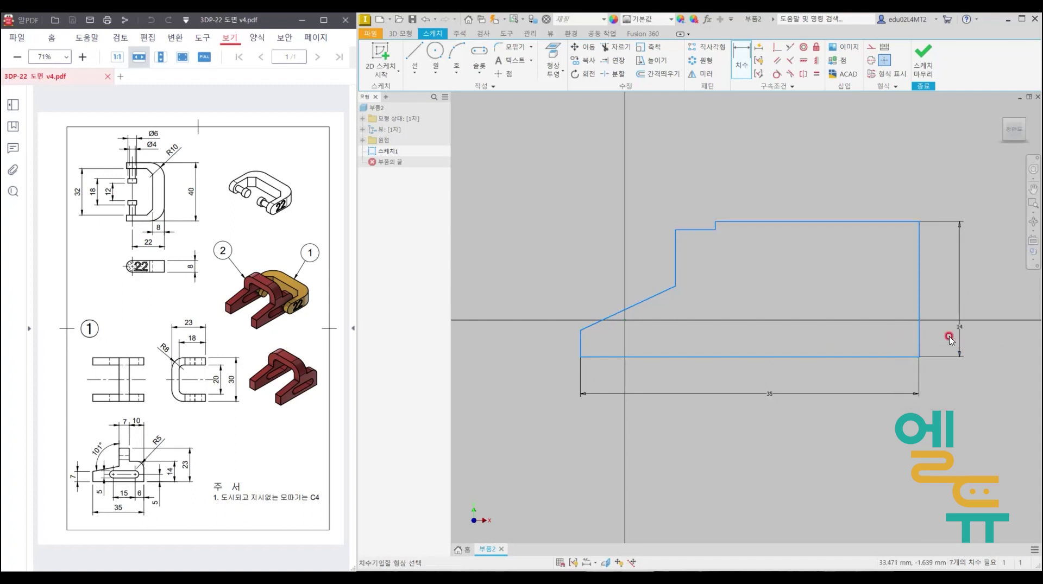
# Dimension the overall height from the bottom edge to the tab's top edge to 23 mm.
pyautogui.click(842, 356)
pyautogui.click(707, 225)
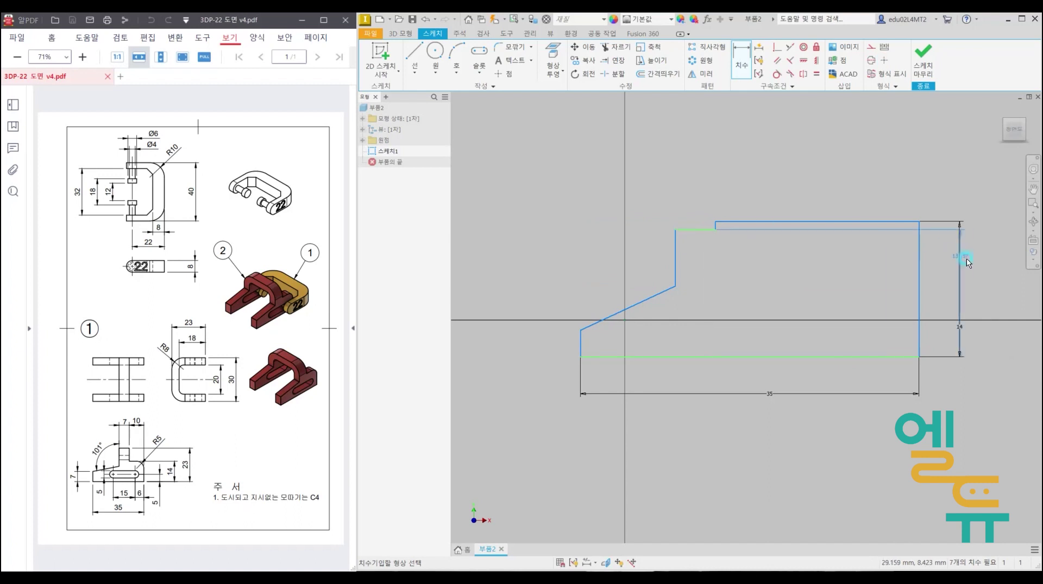
pyautogui.click(1000, 281)
pyautogui.write('23')
pyautogui.press('Return')
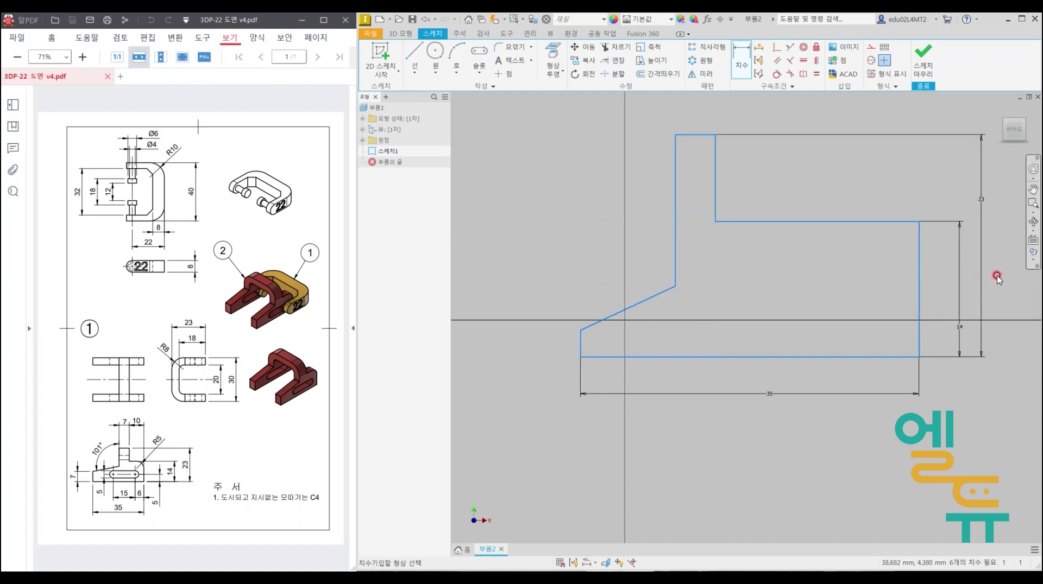
# Dimension the short left vertical edge of the profile to 7 mm.
pyautogui.click(581, 344)
pyautogui.click(553, 351)
pyautogui.write('7')
pyautogui.press('Return')
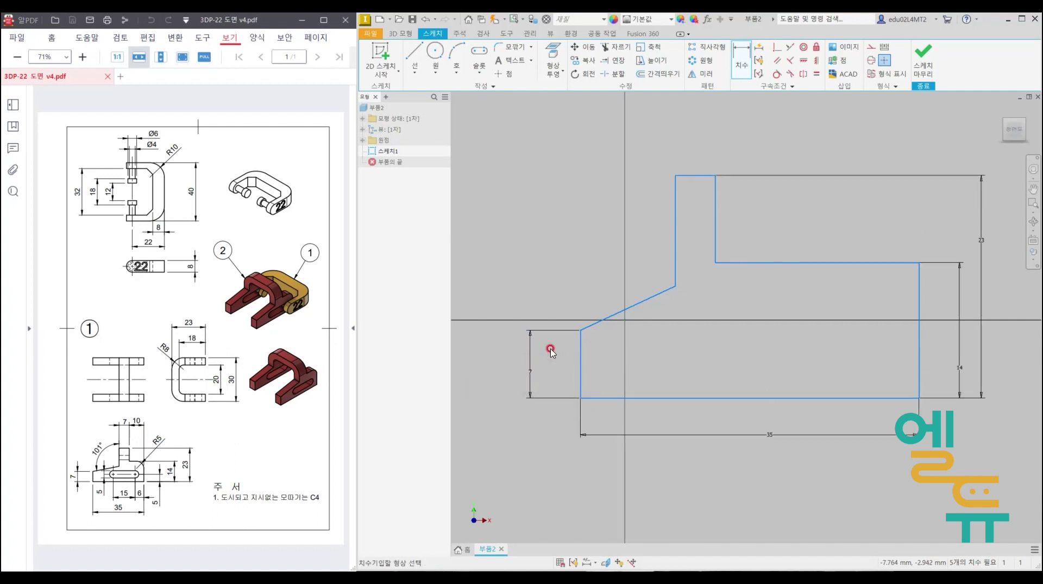
# Dimension the angle between the sloped edge and the tab's left vertical edge to 101°.
pyautogui.click(675, 268)
pyautogui.click(612, 259)
pyautogui.write('101')
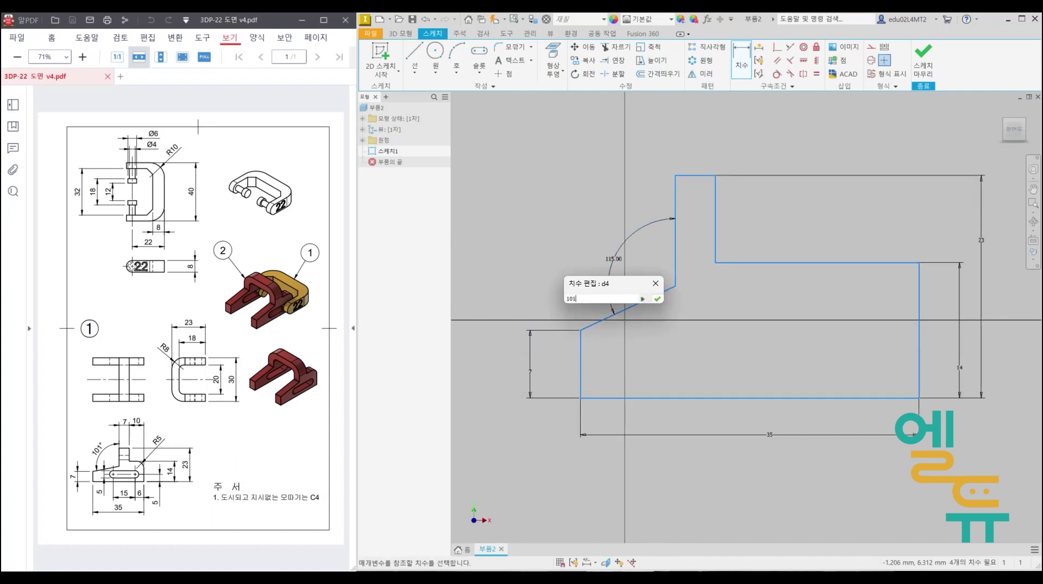
pyautogui.press('Return')
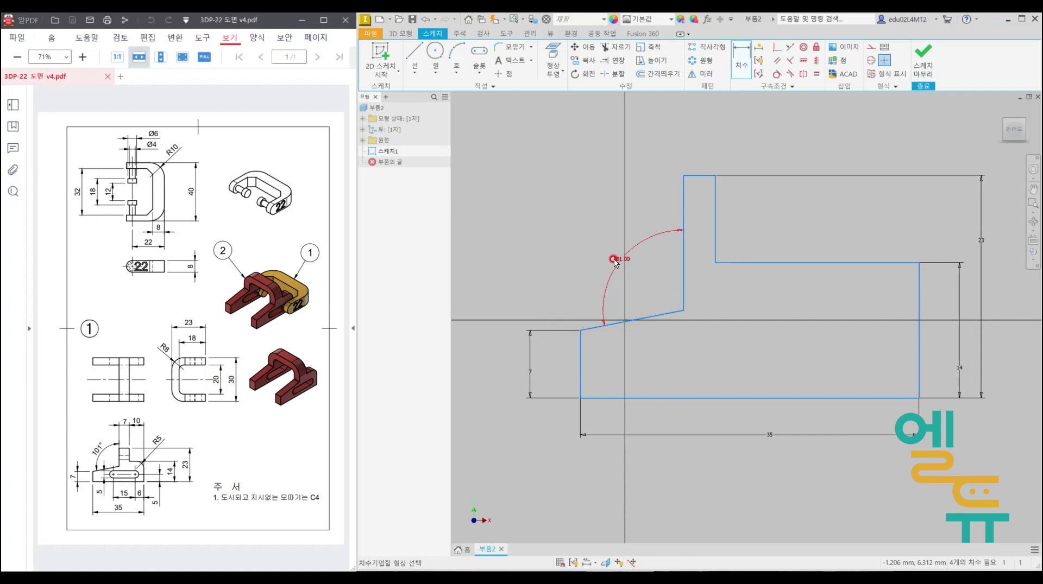
# Dimension the width of the tab's top edge to 7 mm.
pyautogui.click(701, 175)
pyautogui.click(700, 139)
pyautogui.write('7')
pyautogui.press('Return')
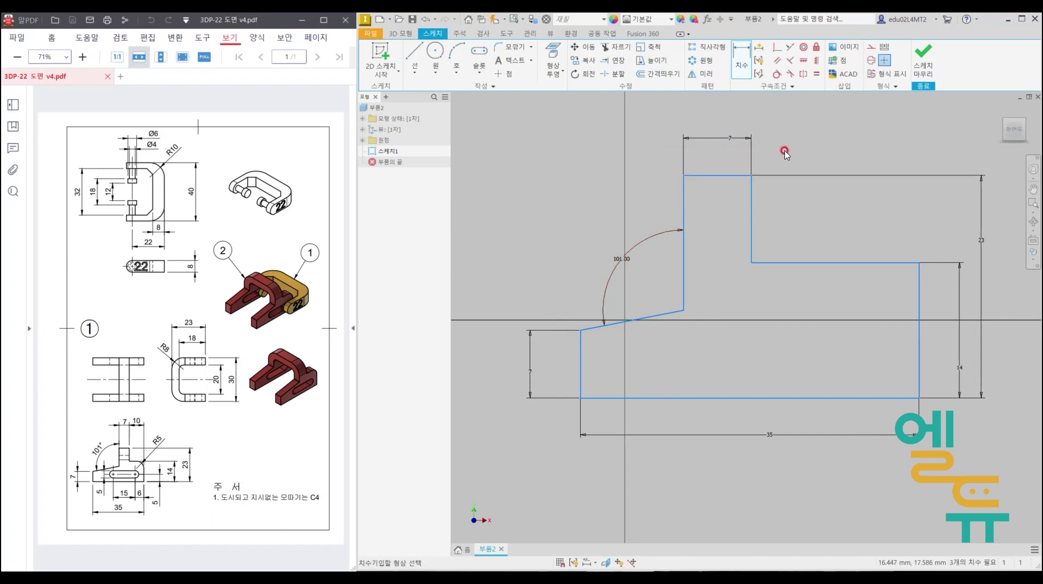
# Dimension the horizontal shoulder edge to the right of the tab to 10 mm.
pyautogui.click(840, 258)
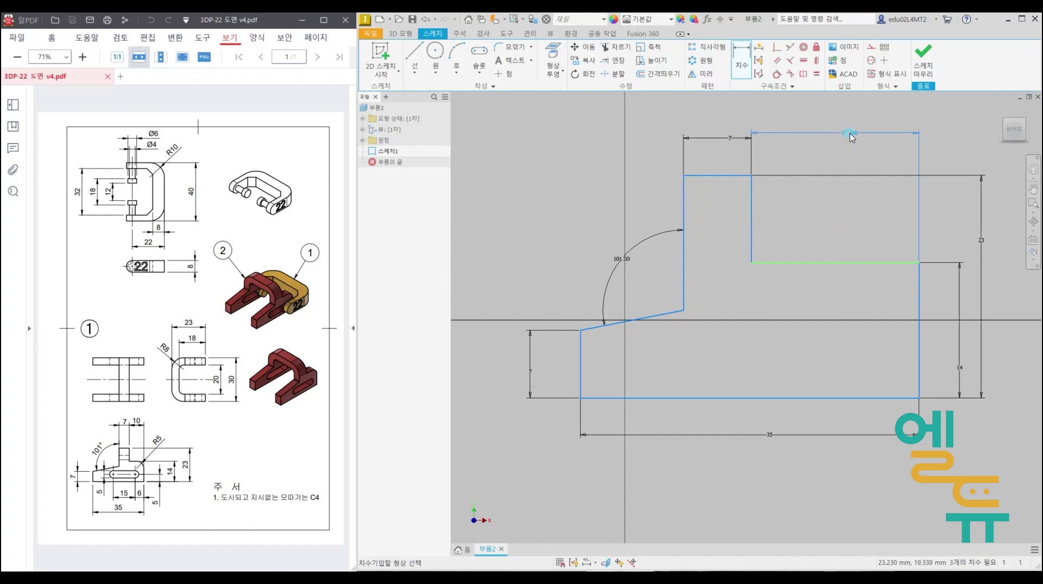
pyautogui.click(848, 136)
pyautogui.write('10')
pyautogui.press('Return')
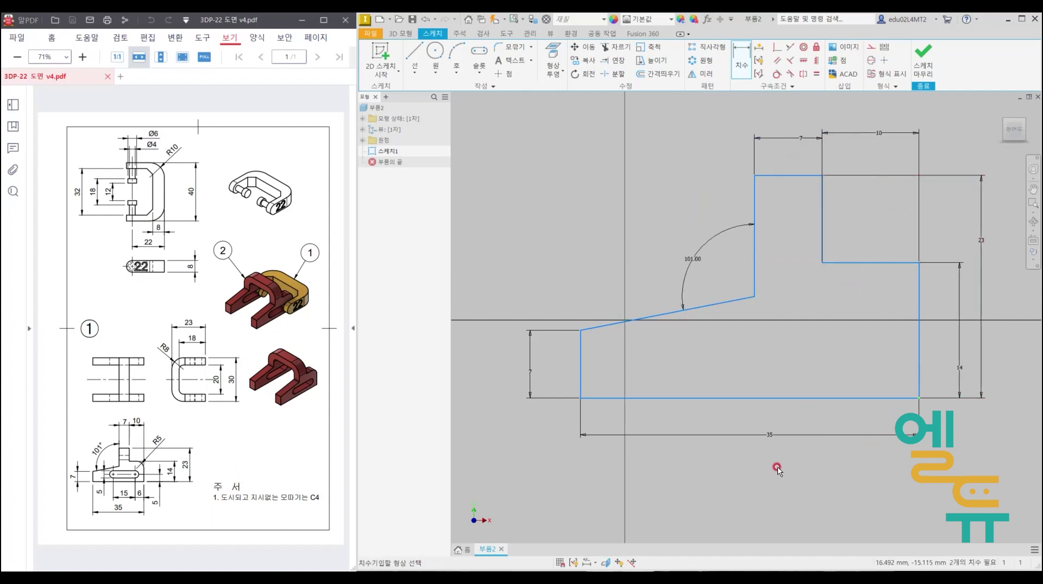
pyautogui.press('Escape')
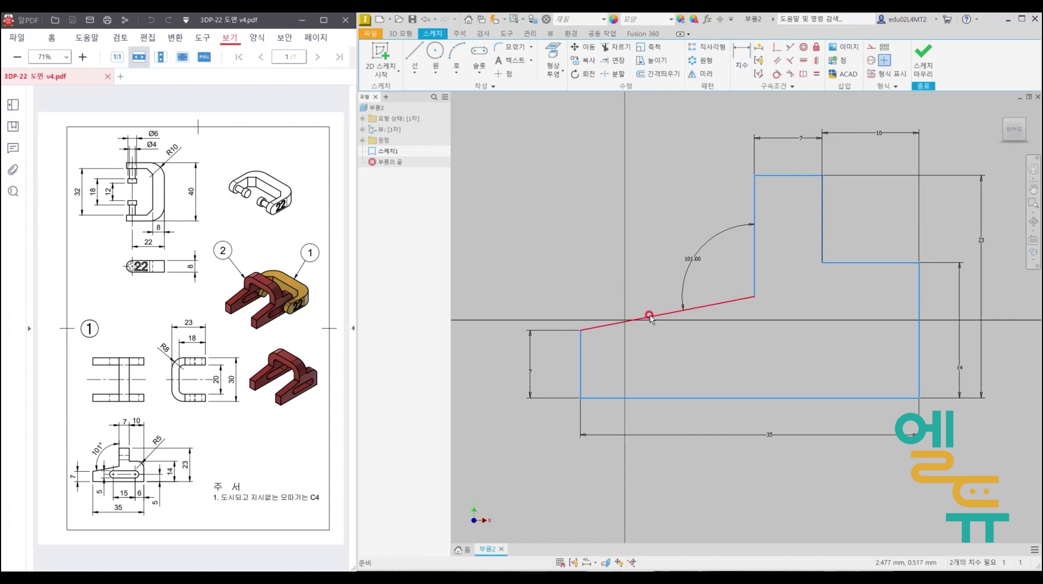
# Shift the under-constrained profile slightly up and to the left relative to the origin.
pyautogui.moveTo(649, 318); pyautogui.dragTo(583, 320)
pyautogui.moveTo(550, 325); pyautogui.dragTo(534, 326)
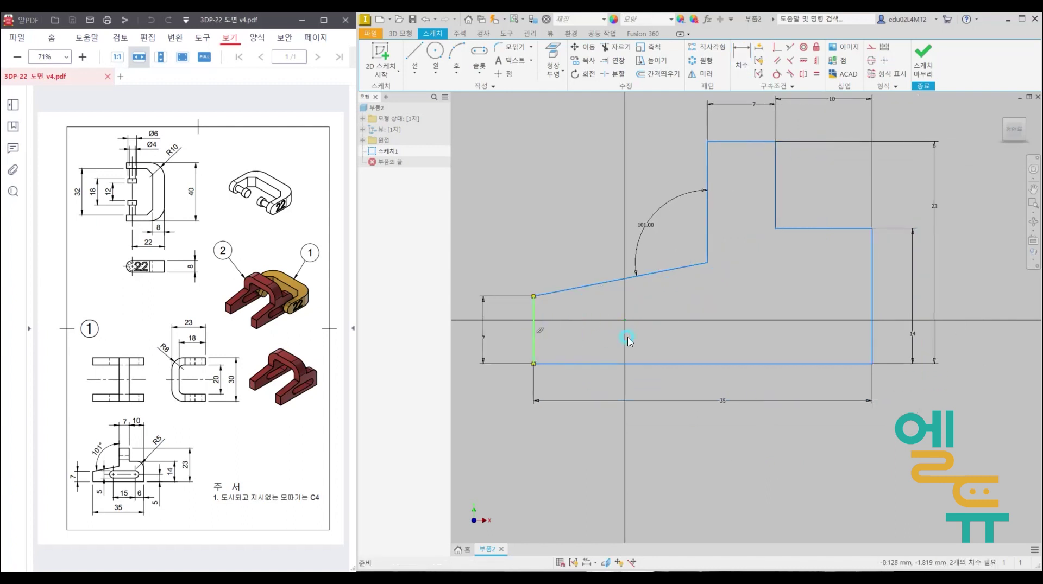
pyautogui.moveTo(628, 328)
pyautogui.mouseDown()
pyautogui.moveTo(627, 304)
pyautogui.moveTo(612, 314)
pyautogui.moveTo(622, 325)
pyautogui.moveTo(621, 302)
pyautogui.mouseUp()
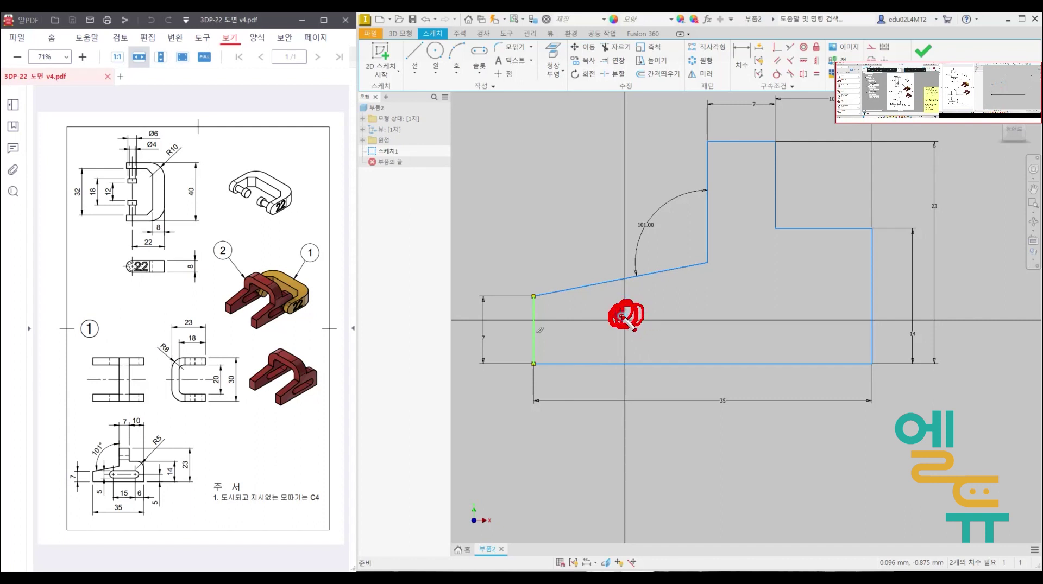
pyautogui.press('Escape')
# Dimension the horizontal distance from the origin to the profile's right vertical edge to 6 mm.
pyautogui.press('d')
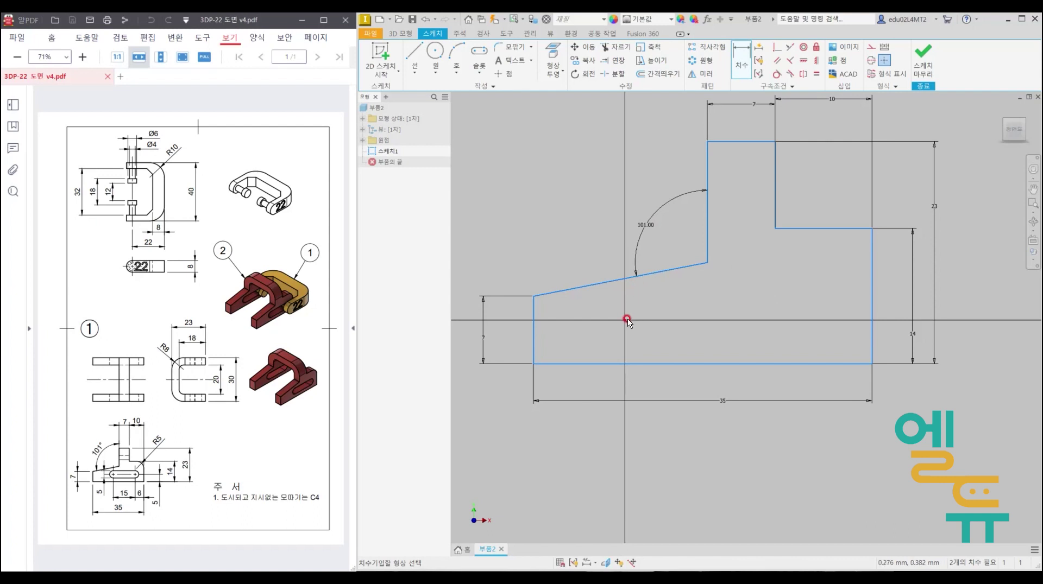
pyautogui.click(808, 284)
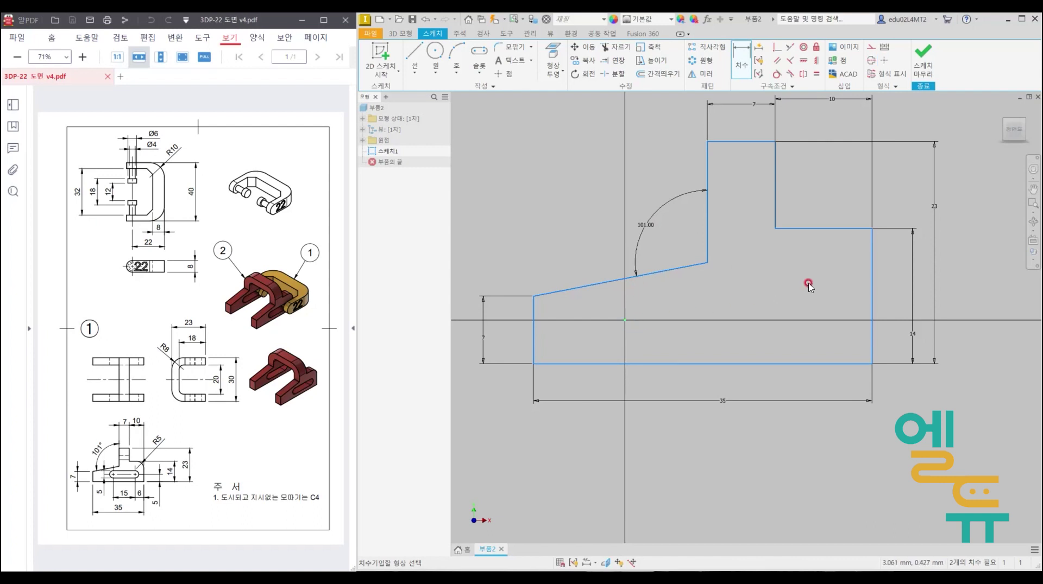
pyautogui.click(872, 263)
pyautogui.click(791, 389)
pyautogui.write('6')
pyautogui.press('Return')
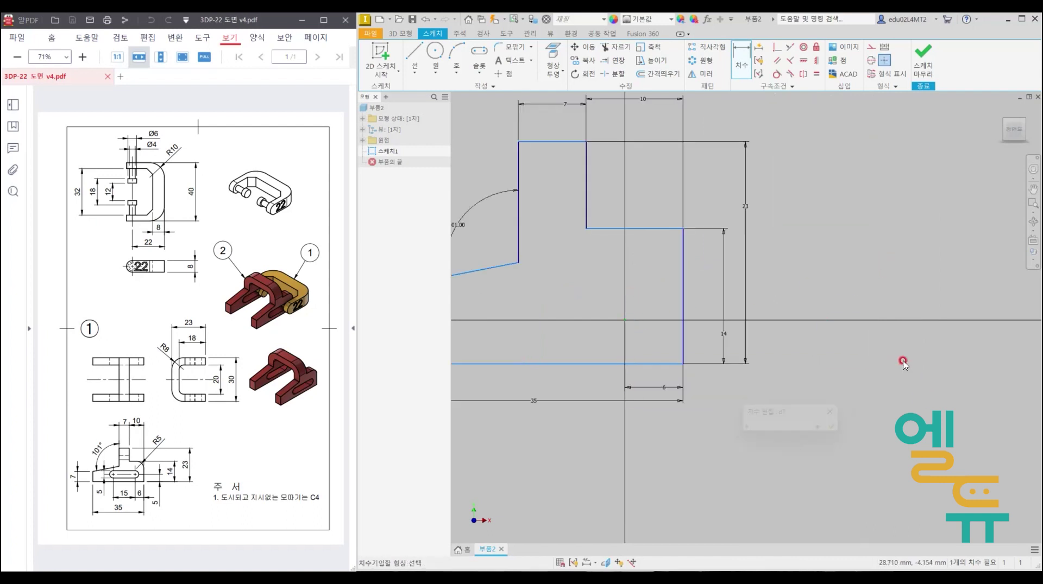
# Dimension the vertical distance from the origin to the profile's bottom edge to 5 mm.
pyautogui.click(621, 364)
pyautogui.click(625, 323)
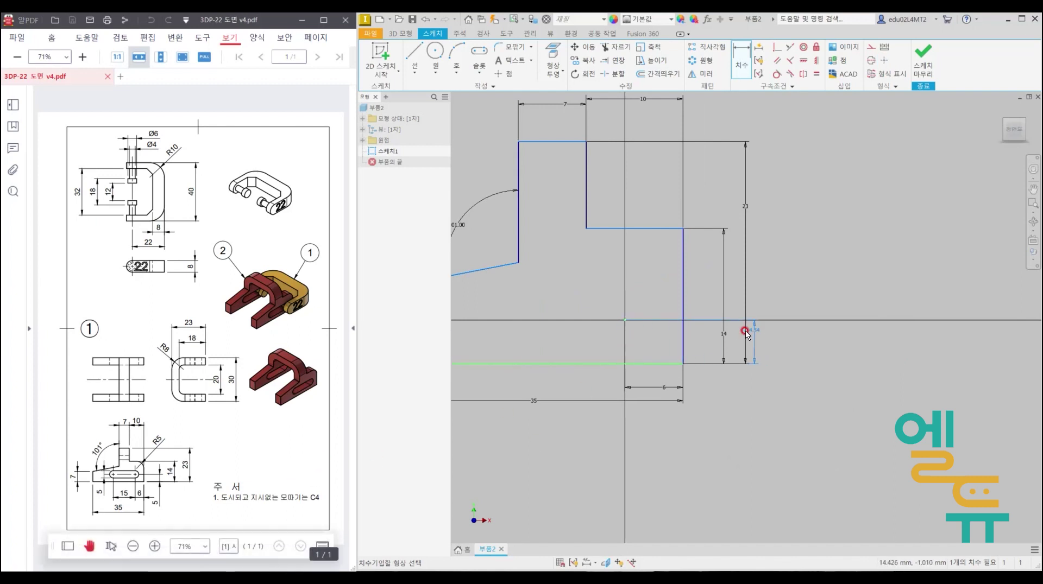
pyautogui.click(705, 338)
pyautogui.write('5')
pyautogui.press('Return')
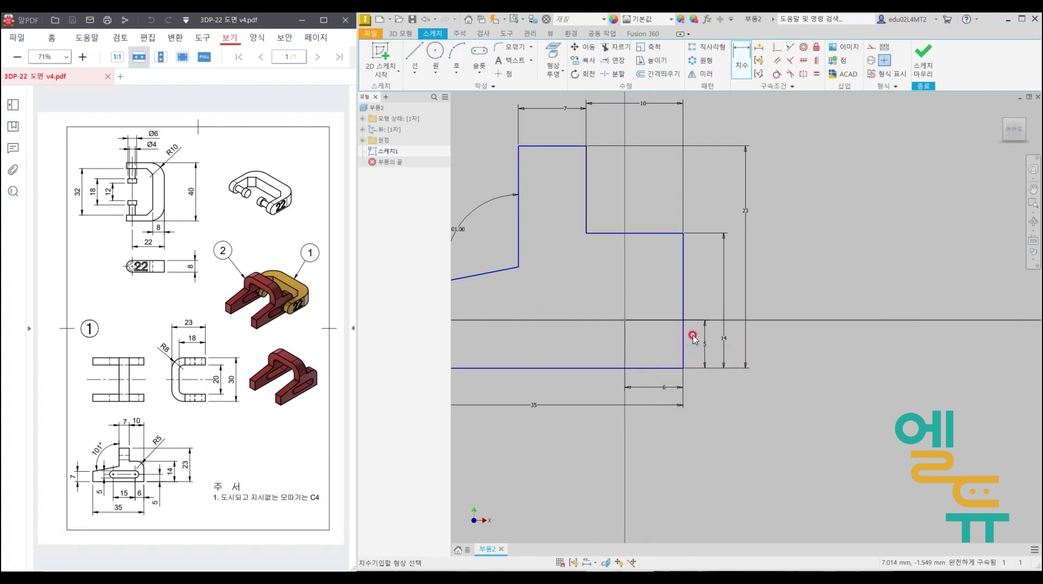
pyautogui.moveTo(690, 407); pyautogui.dragTo(863, 423, button='middle')
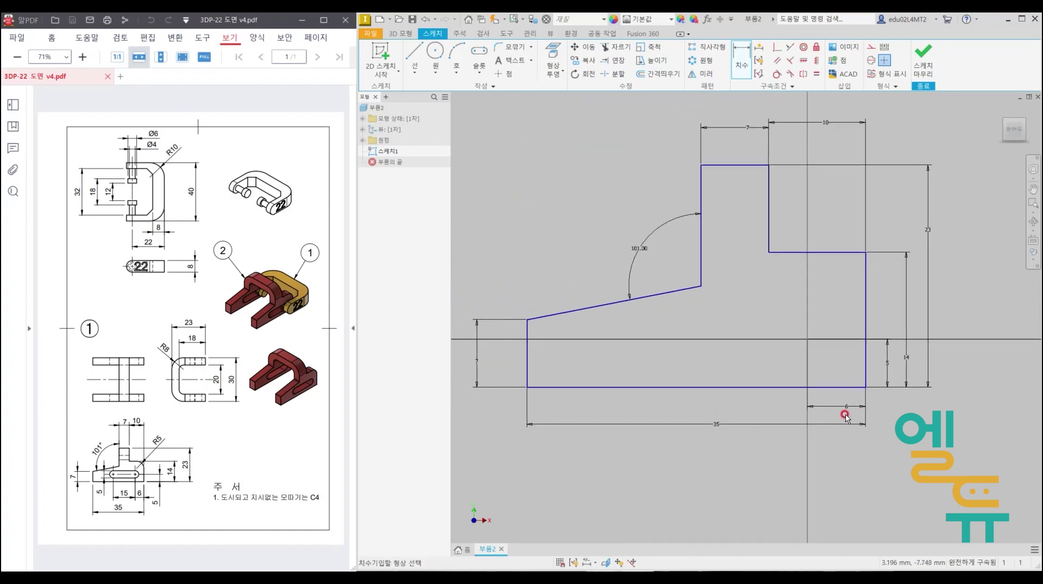
pyautogui.moveTo(847, 413); pyautogui.dragTo(849, 414)
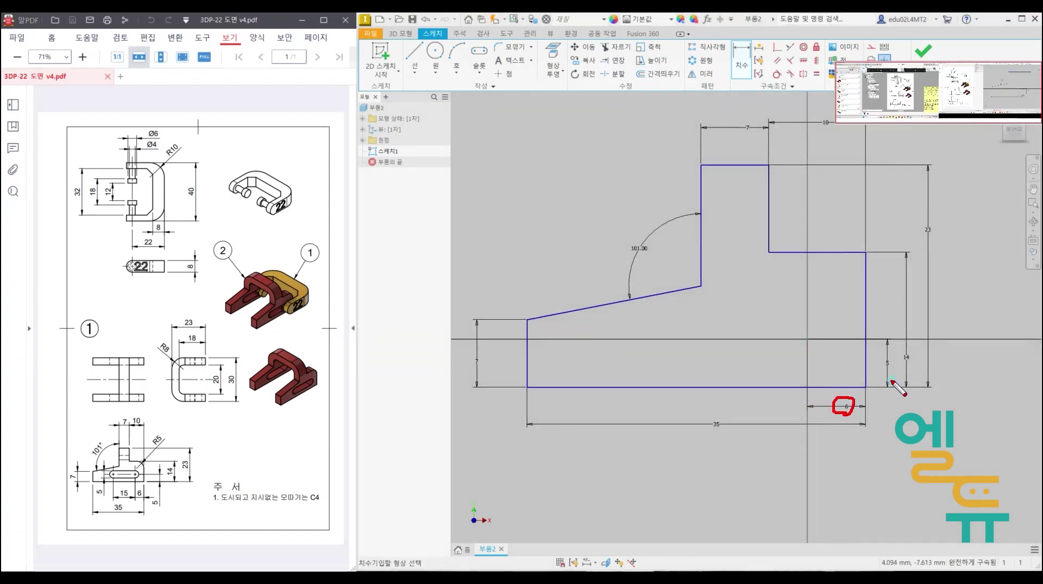
pyautogui.moveTo(891, 381); pyautogui.dragTo(888, 382)
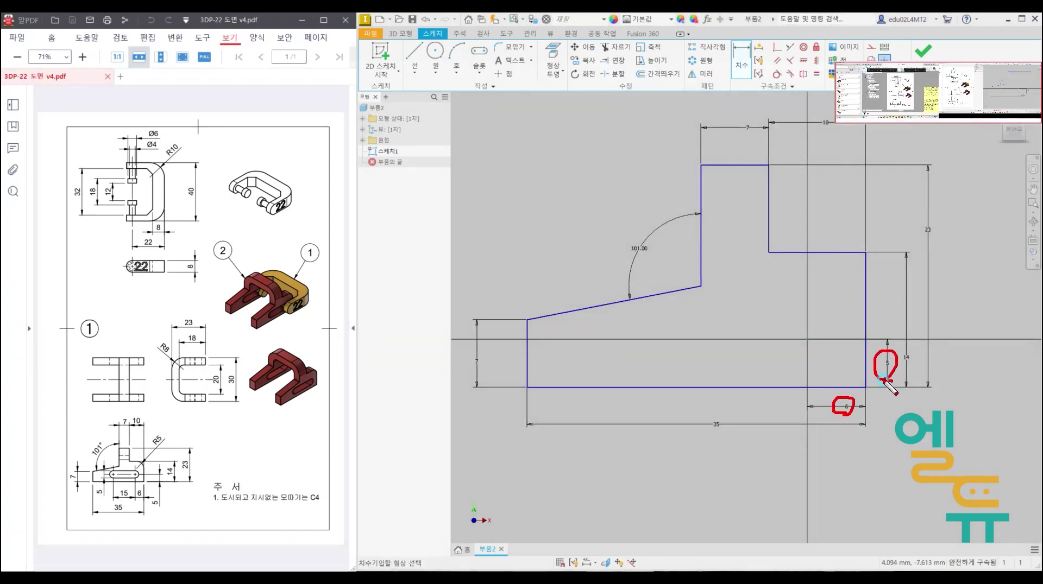
pyautogui.click(134, 476)
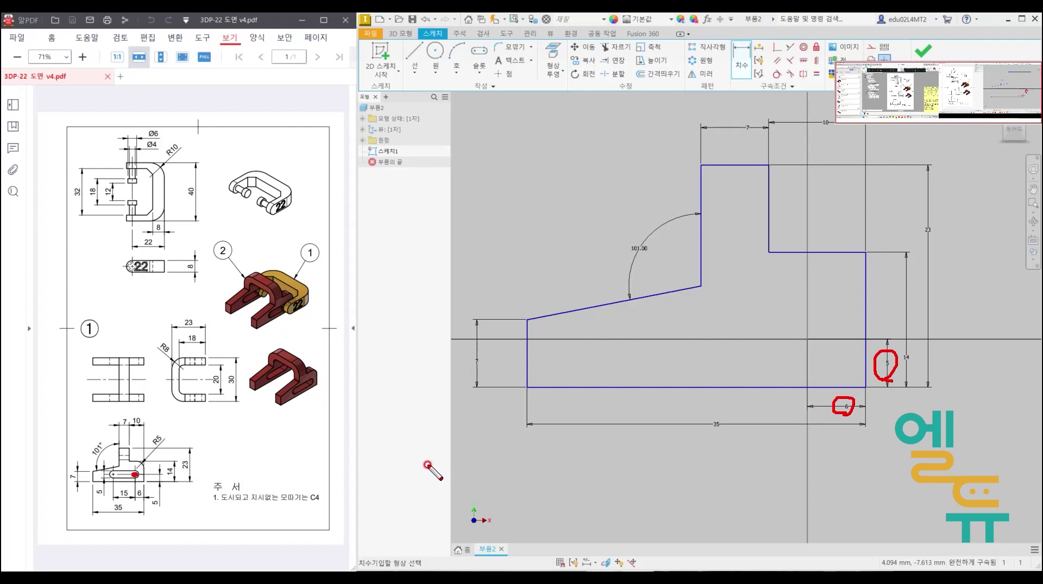
pyautogui.press('Escape')
pyautogui.press('Escape')
pyautogui.moveTo(836, 454); pyautogui.dragTo(837, 469, button='middle')
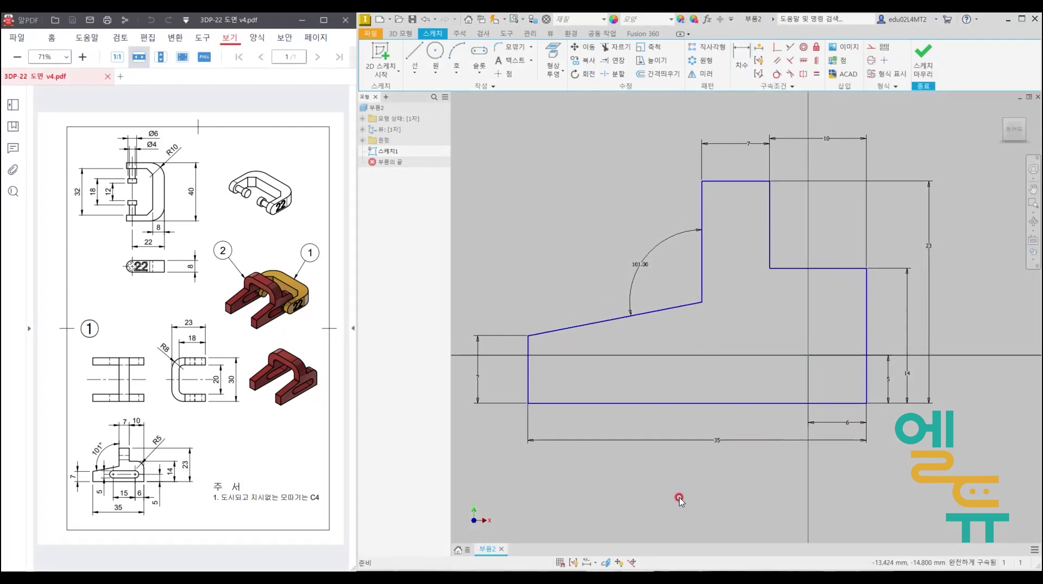
pyautogui.moveTo(697, 479); pyautogui.dragTo(707, 476, button='middle')
pyautogui.moveTo(828, 373)
pyautogui.mouseDown()
pyautogui.moveTo(675, 376)
pyautogui.moveTo(808, 334)
pyautogui.moveTo(868, 368)
pyautogui.moveTo(839, 385)
pyautogui.moveTo(806, 379)
pyautogui.mouseUp()
pyautogui.press('Escape')
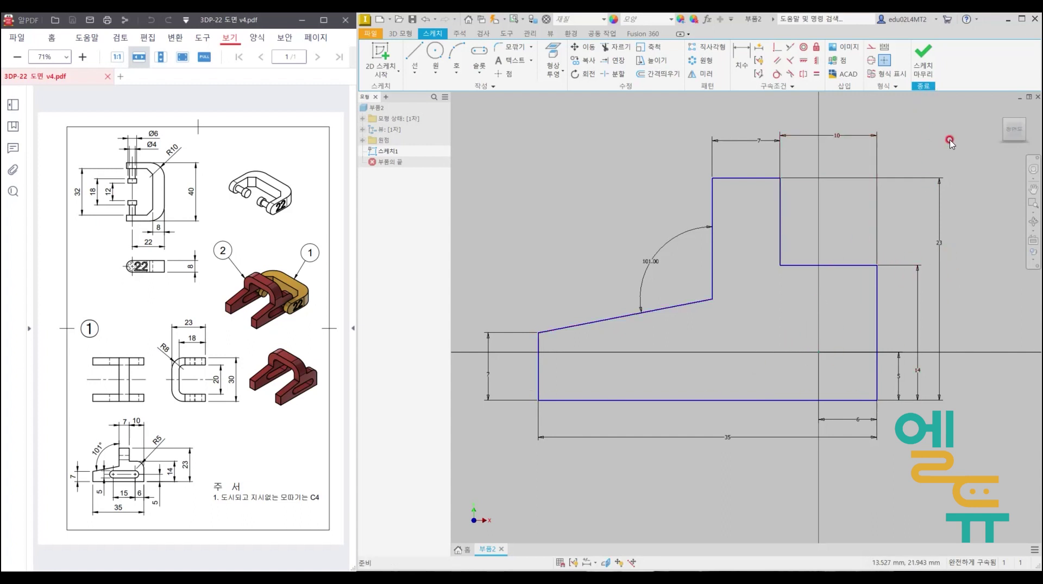
# Finish the sketch and extrude the side profile symmetrically about the sketch plane by 30 mm.
pyautogui.click(923, 57)
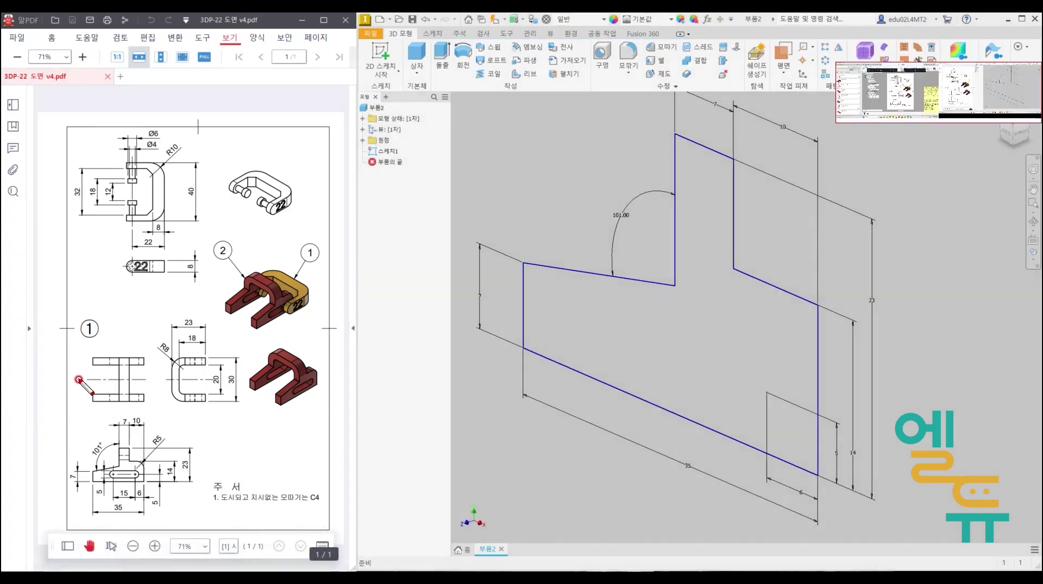
pyautogui.moveTo(79, 379)
pyautogui.mouseDown()
pyautogui.moveTo(163, 379)
pyautogui.moveTo(149, 333)
pyautogui.moveTo(156, 337)
pyautogui.mouseUp()
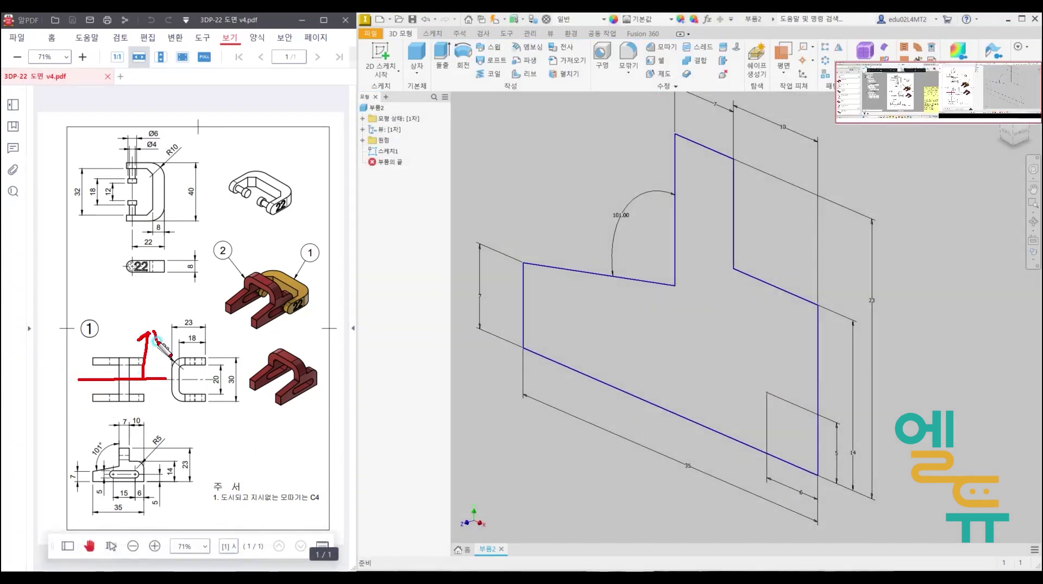
pyautogui.moveTo(148, 382)
pyautogui.mouseDown()
pyautogui.moveTo(146, 430)
pyautogui.moveTo(151, 413)
pyautogui.mouseUp()
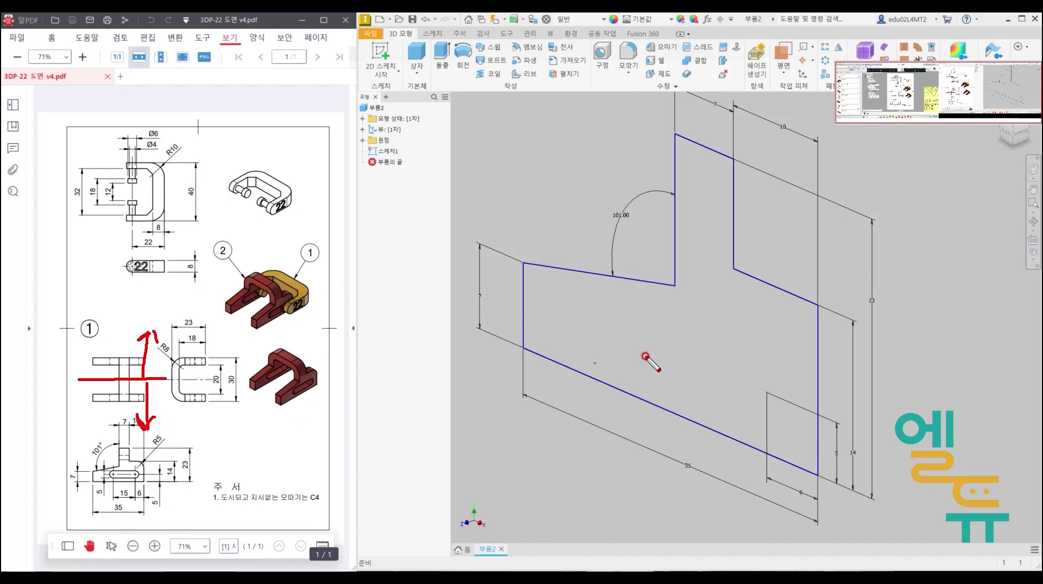
pyautogui.press('Escape')
pyautogui.click(443, 54)
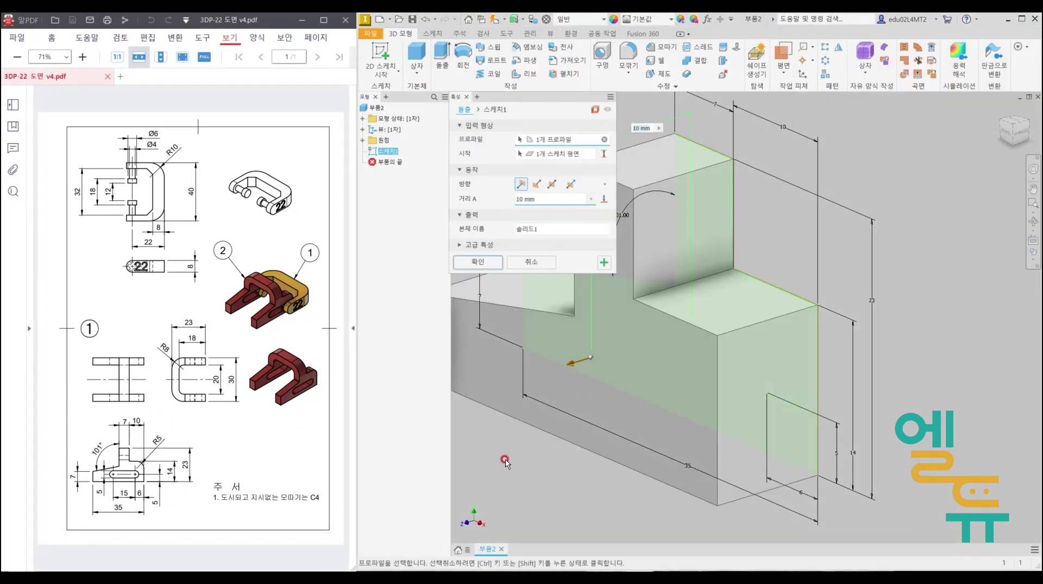
pyautogui.click(553, 184)
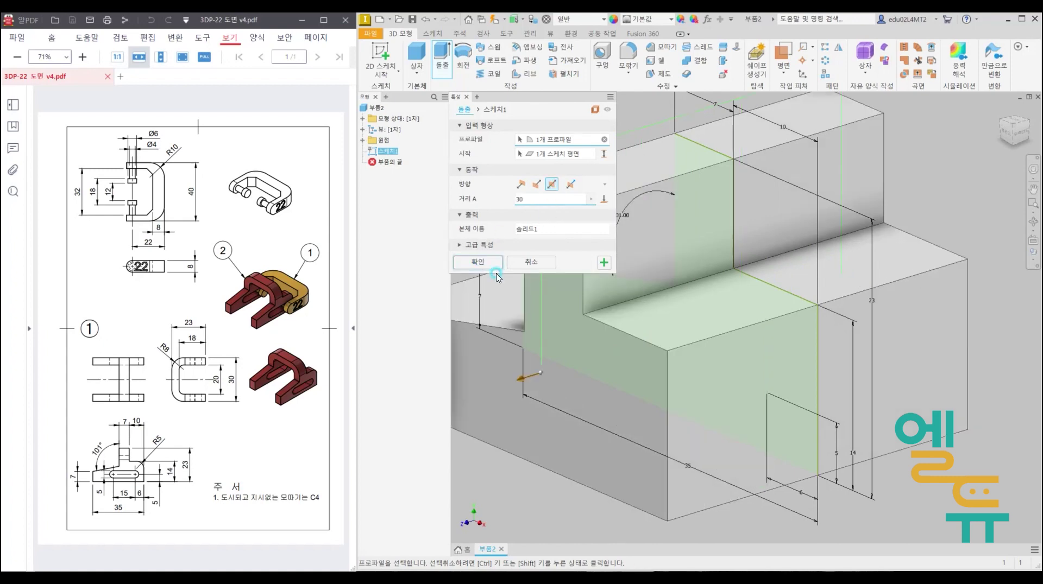
pyautogui.click(477, 262)
# Start a new sketch on the solid's 14 mm high vertical end face beside the shoulder.
pyautogui.scroll(-5, 666, 342)
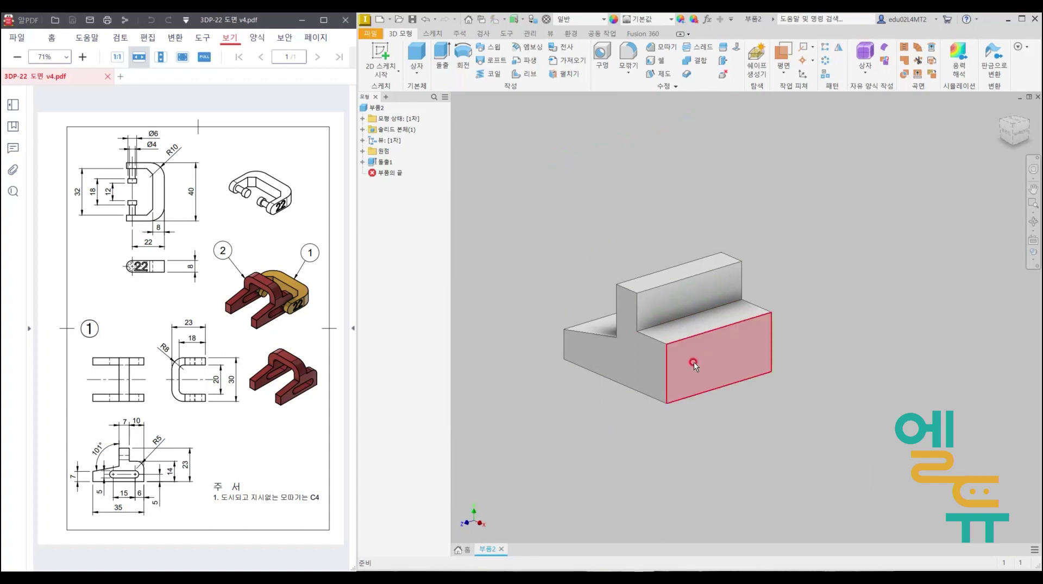
pyautogui.scroll(3, 677, 351)
pyautogui.moveTo(634, 319); pyautogui.dragTo(660, 351, button='middle')
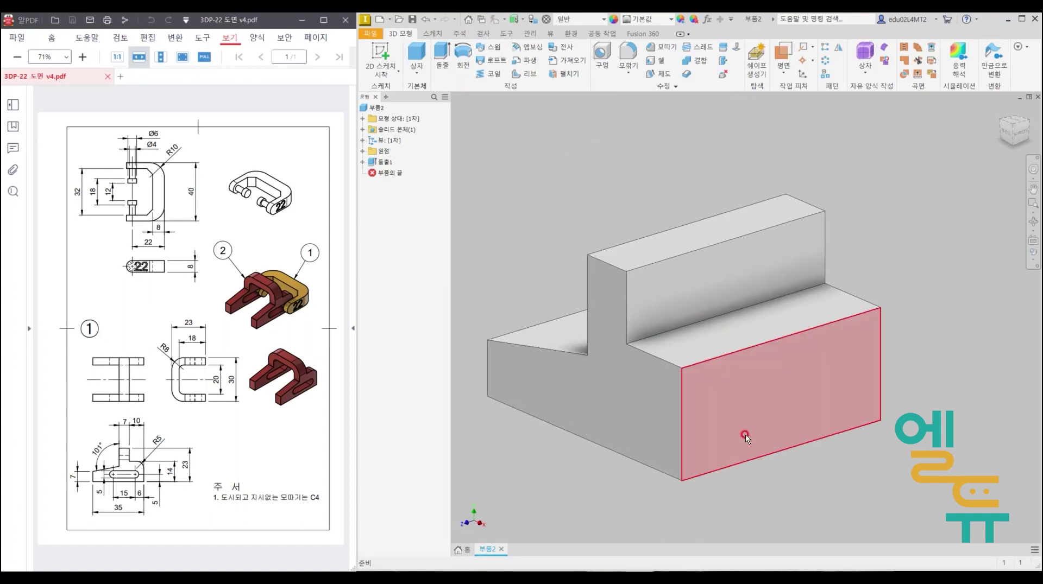
pyautogui.moveTo(740, 462)
pyautogui.mouseDown()
pyautogui.moveTo(728, 398)
pyautogui.moveTo(809, 309)
pyautogui.moveTo(840, 427)
pyautogui.moveTo(739, 464)
pyautogui.mouseUp()
pyautogui.press('Escape')
pyautogui.click(761, 387)
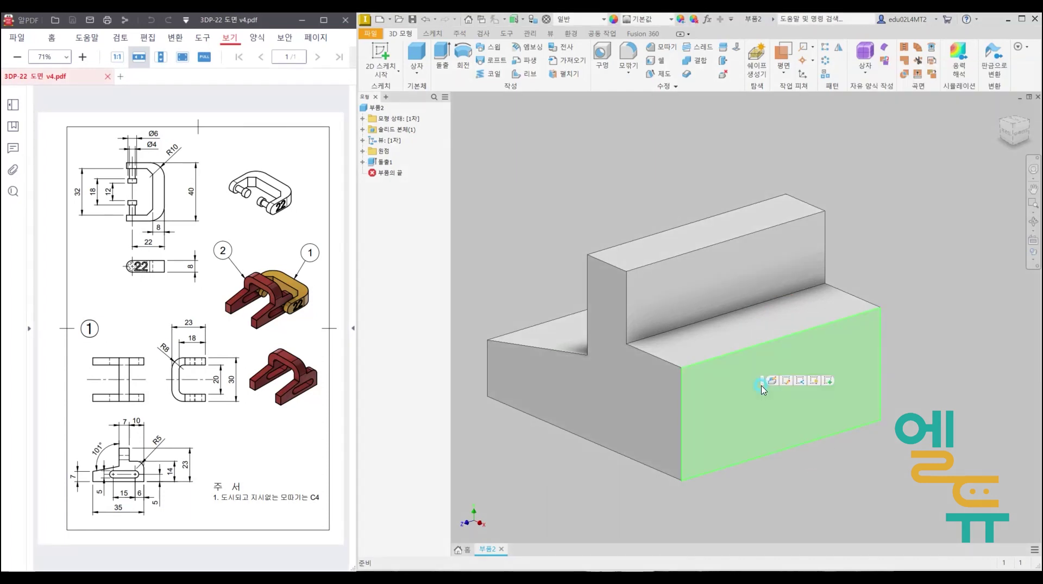
pyautogui.click(828, 382)
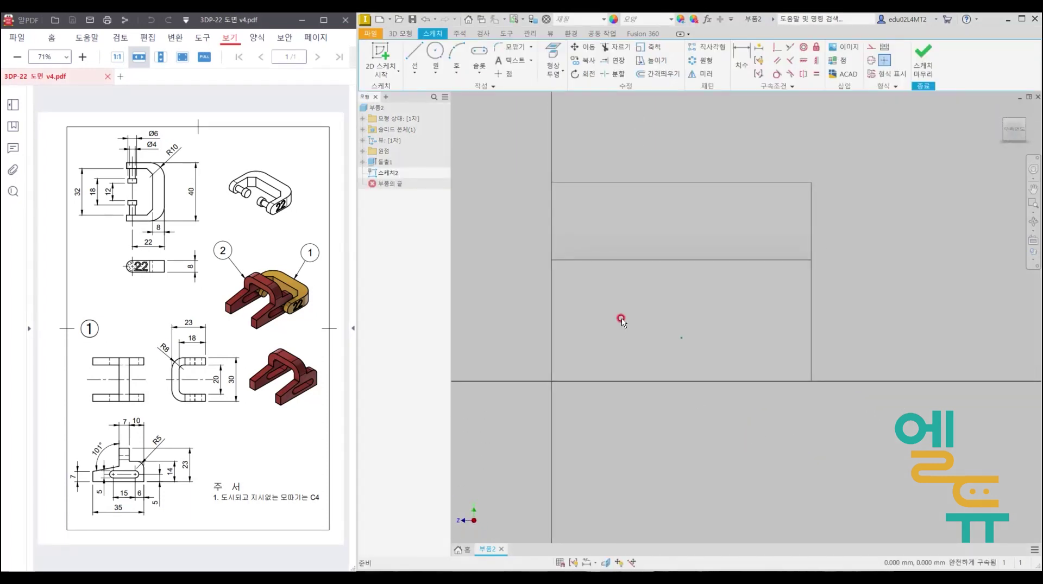
# Sketch a rectangle about 17 mm high inside the block's outline, spanning the end face and the tab.
pyautogui.click(478, 72)
pyautogui.click(482, 90)
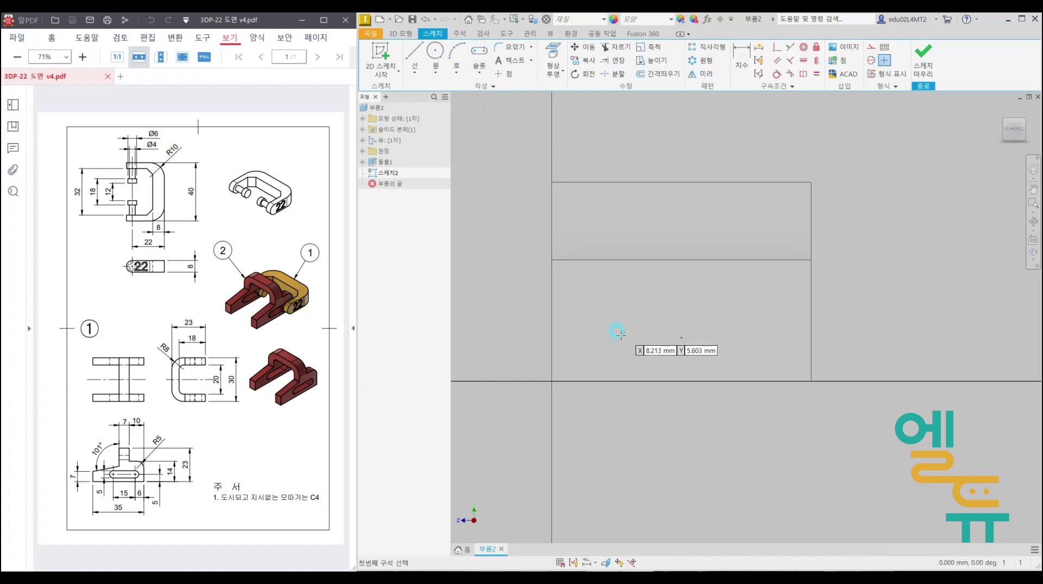
pyautogui.click(599, 357)
pyautogui.click(750, 213)
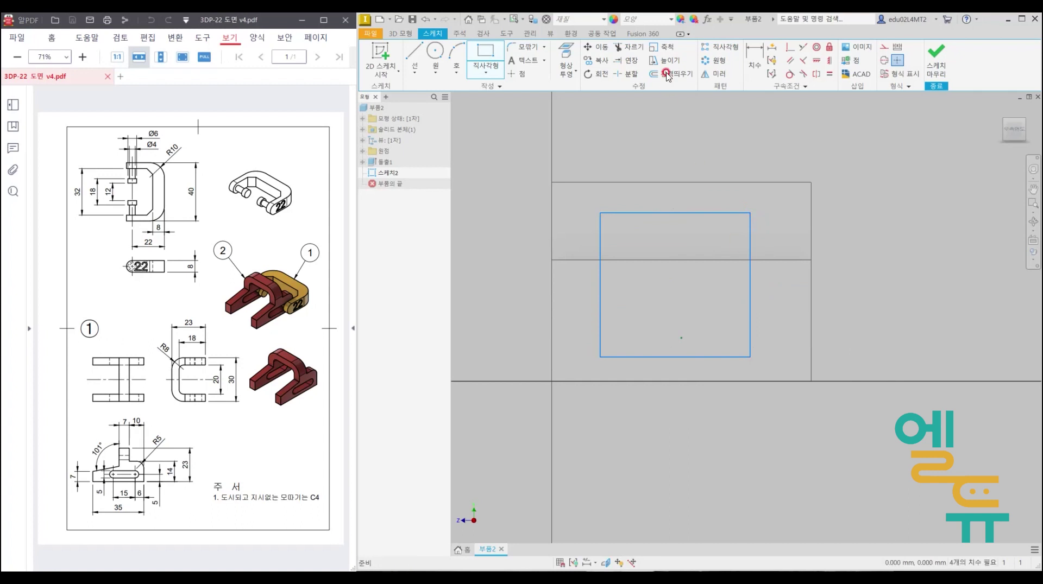
# Dimension the rectangle's width along its bottom edge to 20 mm.
pyautogui.click(750, 61)
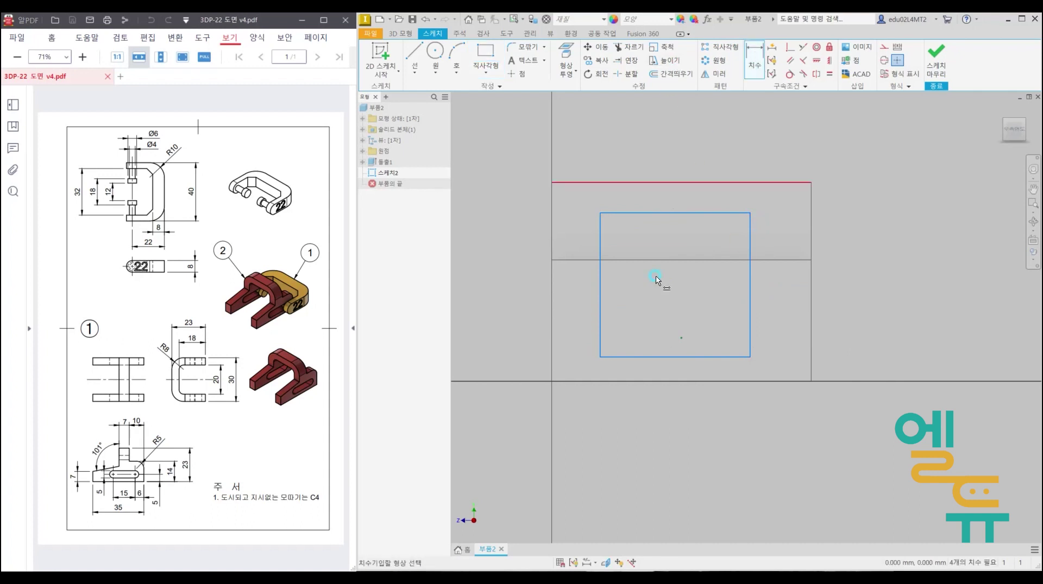
pyautogui.click(703, 357)
pyautogui.click(682, 458)
pyautogui.click(651, 479)
pyautogui.write('20')
pyautogui.press('Return')
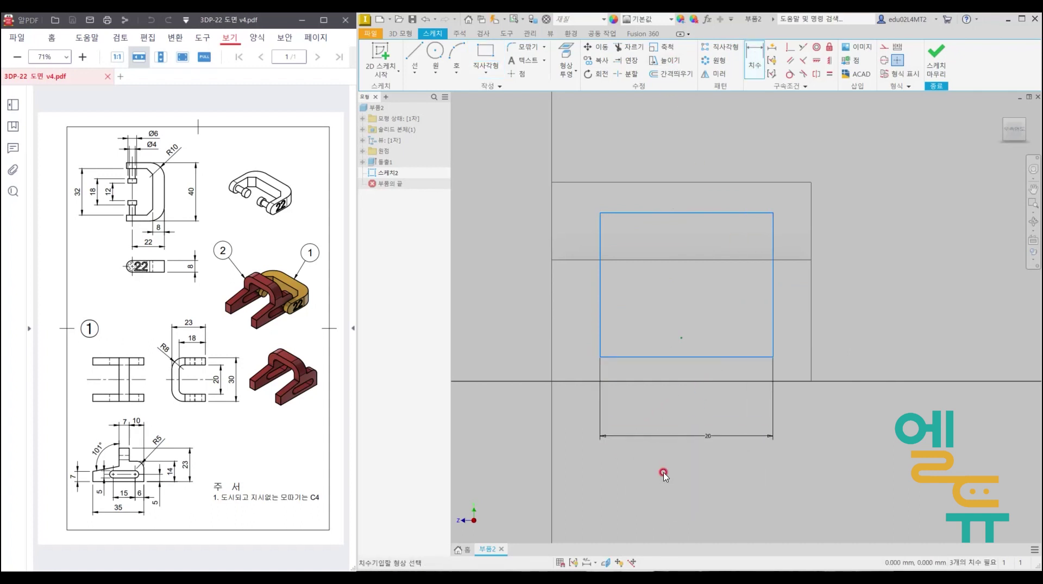
# Dimension the rectangle's height along its right edge to 18 mm and shift the rectangle slightly upward.
pyautogui.click(778, 311)
pyautogui.click(858, 301)
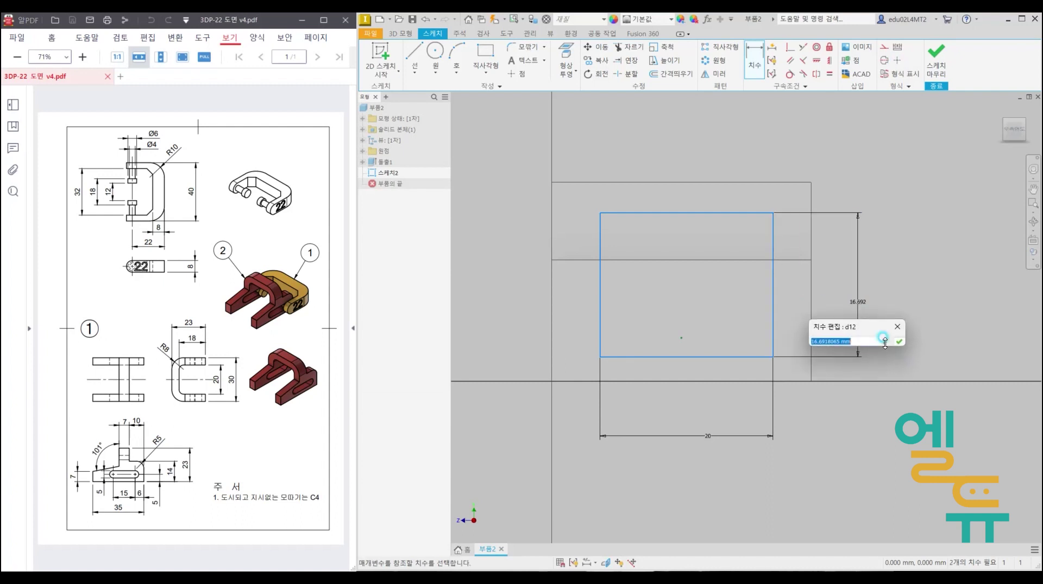
pyautogui.write('18')
pyautogui.press('Return')
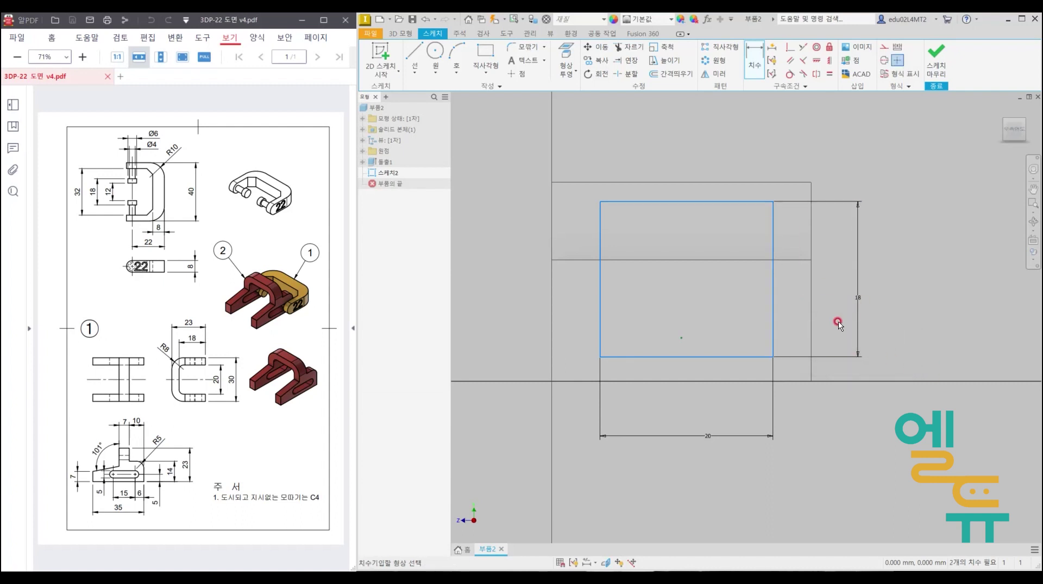
pyautogui.moveTo(773, 357); pyautogui.dragTo(776, 350)
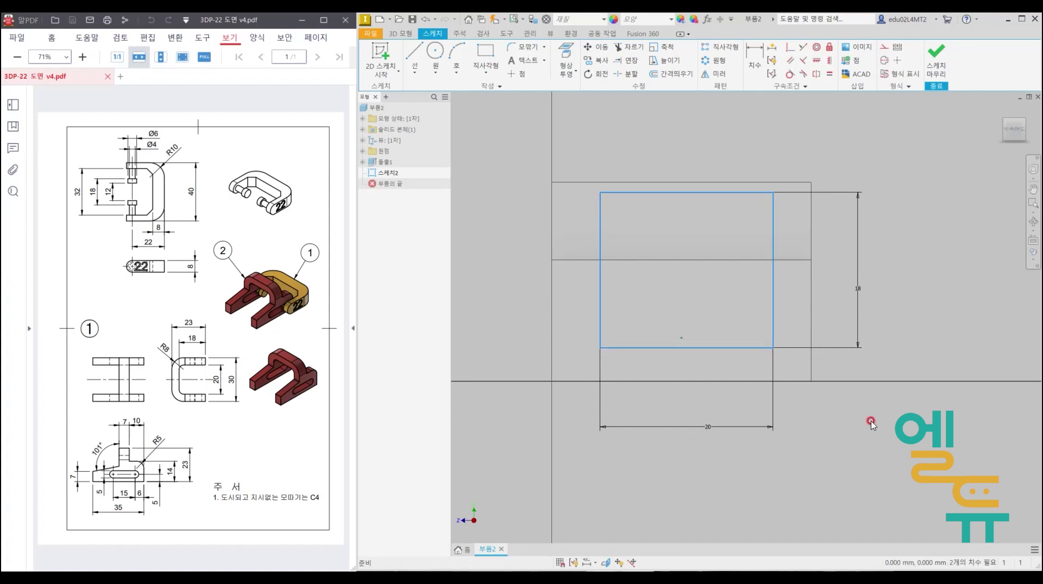
# Constrain the midpoint of the rectangle's bottom edge coincident with the midpoint of the block's bottom edge.
pyautogui.click(788, 50)
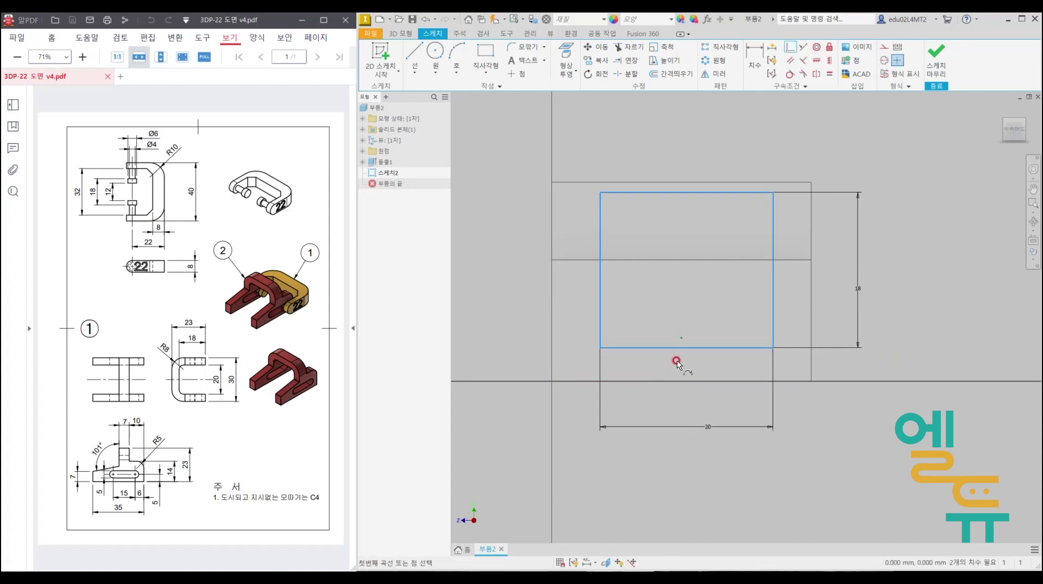
pyautogui.click(687, 348)
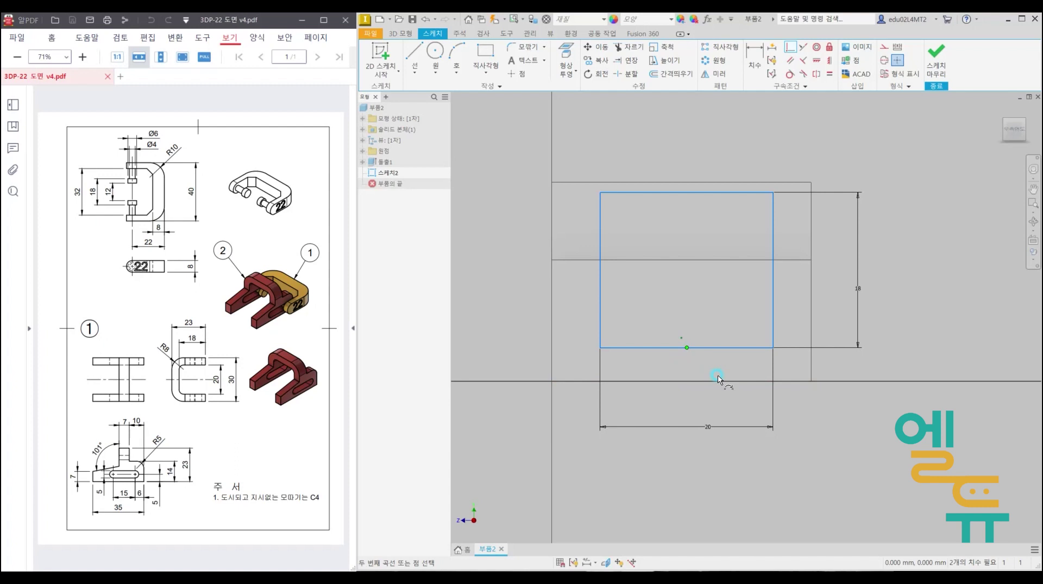
pyautogui.click(682, 381)
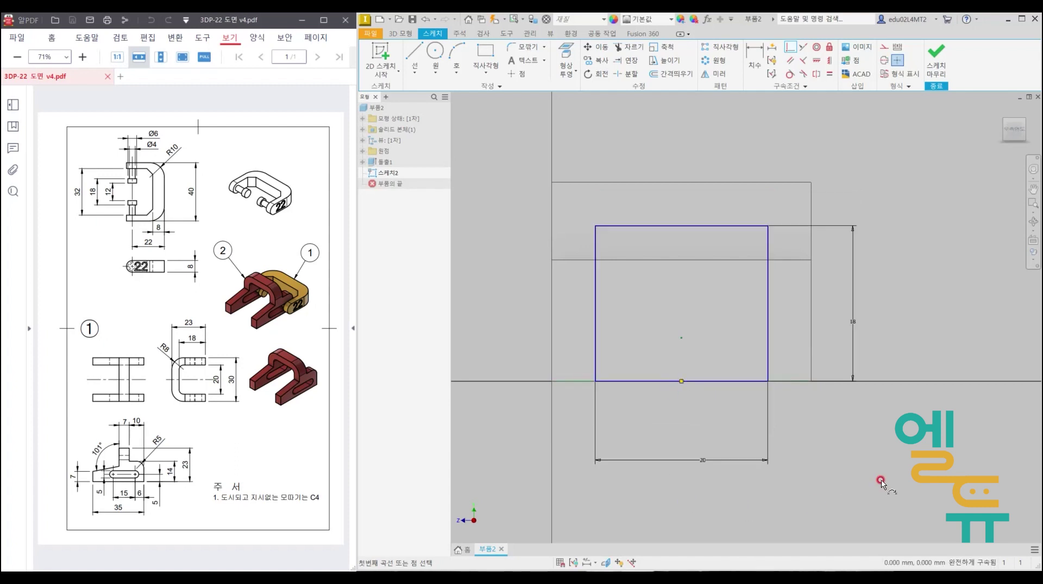
pyautogui.moveTo(861, 463); pyautogui.dragTo(844, 463, button='middle')
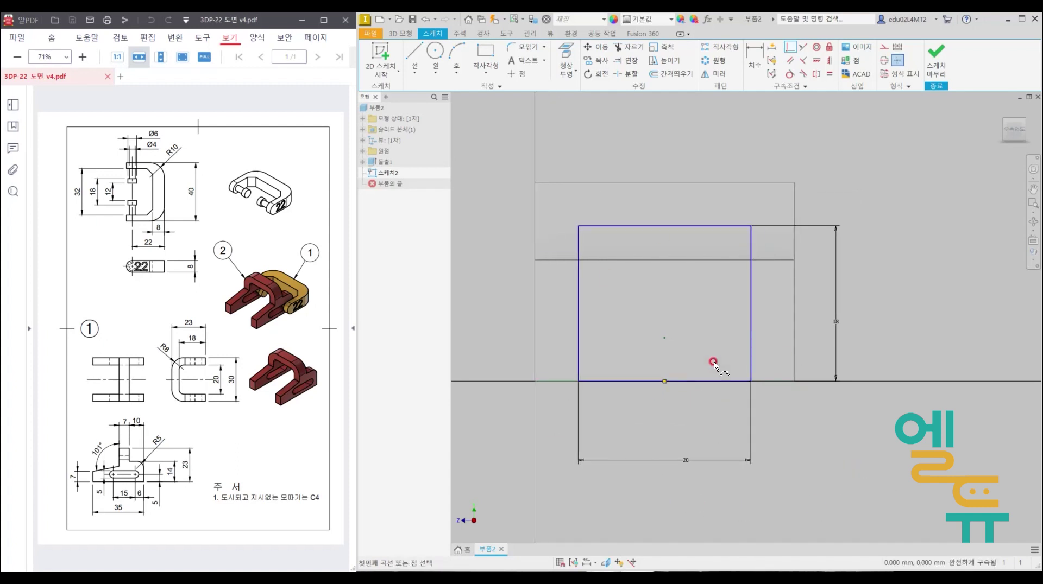
# Finish the sketch and extrude the 20 x 18 mm rectangle as a cut through the whole block.
pyautogui.click(936, 58)
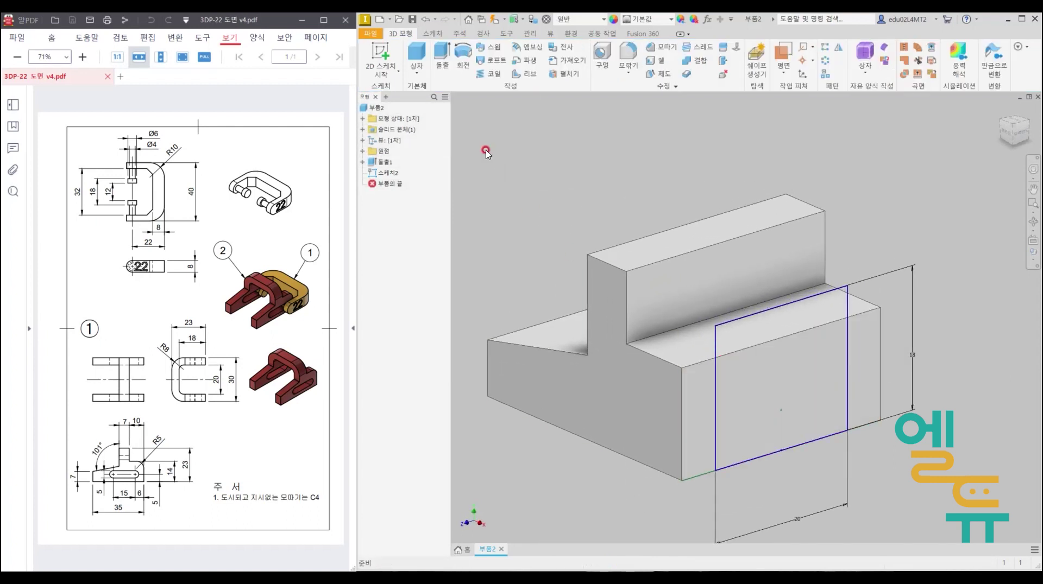
pyautogui.click(442, 55)
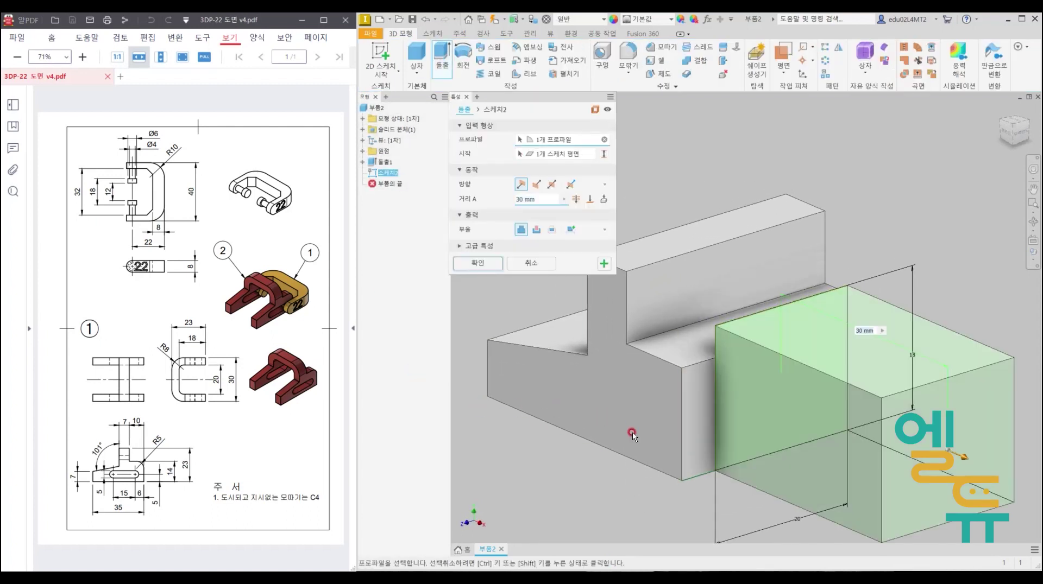
pyautogui.click(575, 200)
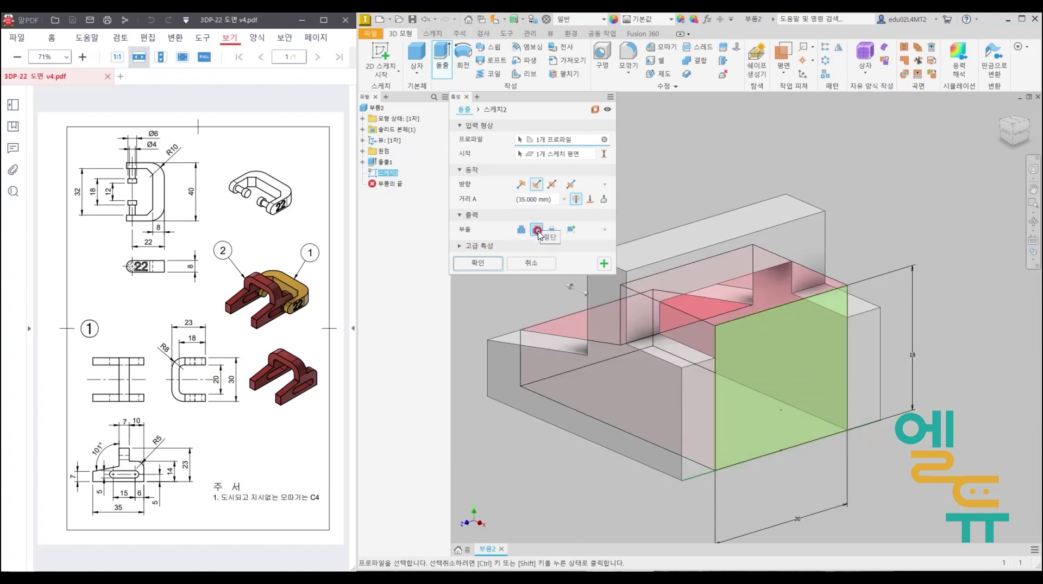
pyautogui.click(478, 264)
# Start a sketch on the near leg's outer side face and draw a horizontal centre-to-centre slot from the origin, about 12 mm between centres.
pyautogui.moveTo(563, 478); pyautogui.dragTo(605, 474, button='middle')
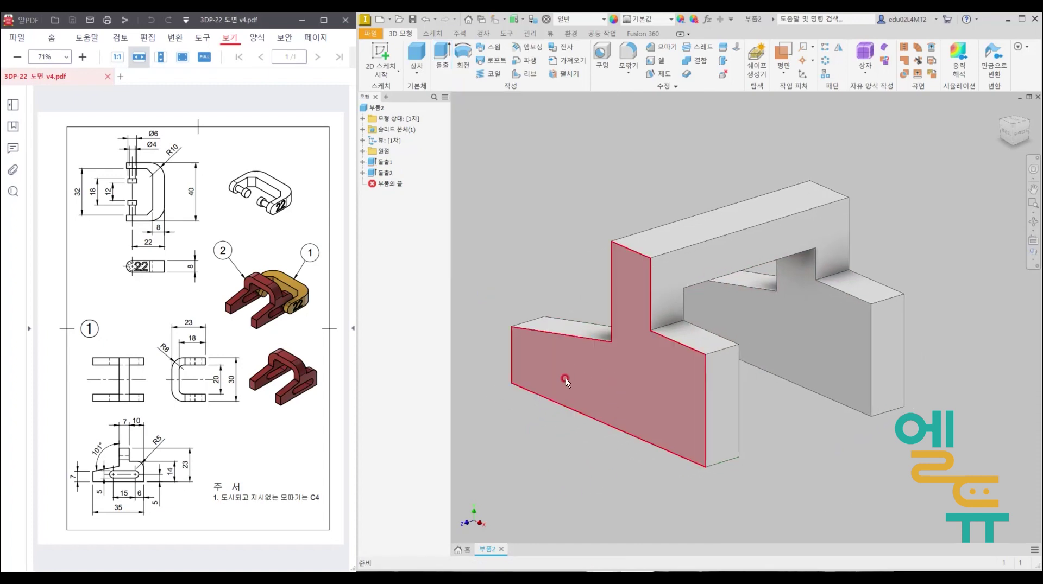
pyautogui.click(655, 401)
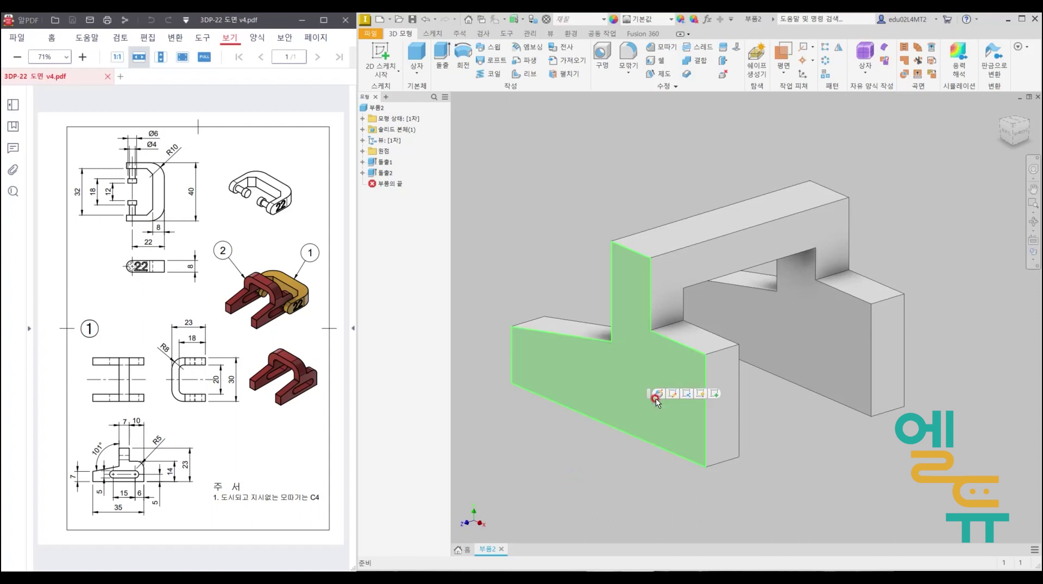
pyautogui.click(712, 393)
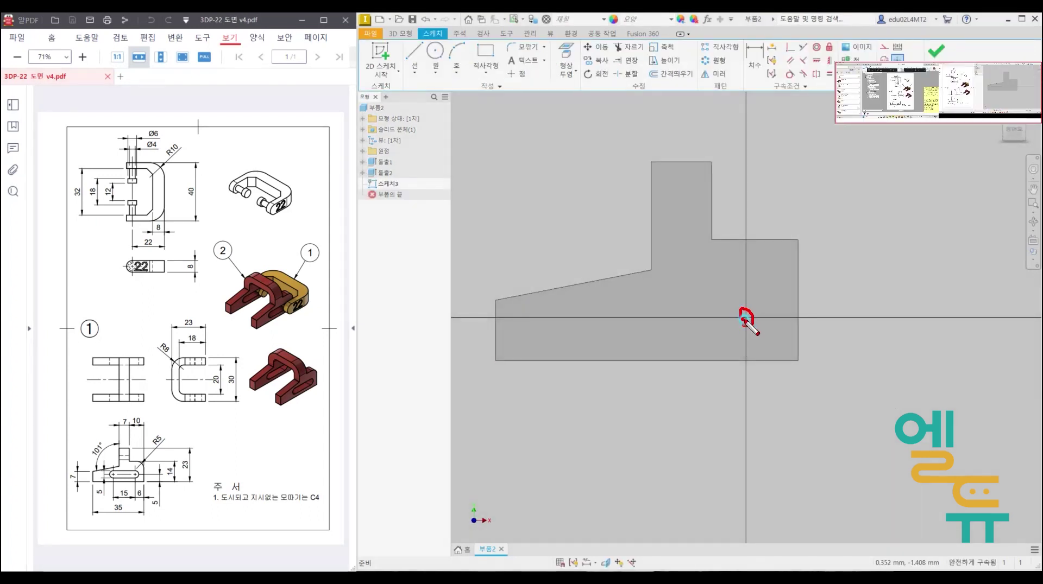
pyautogui.click(488, 74)
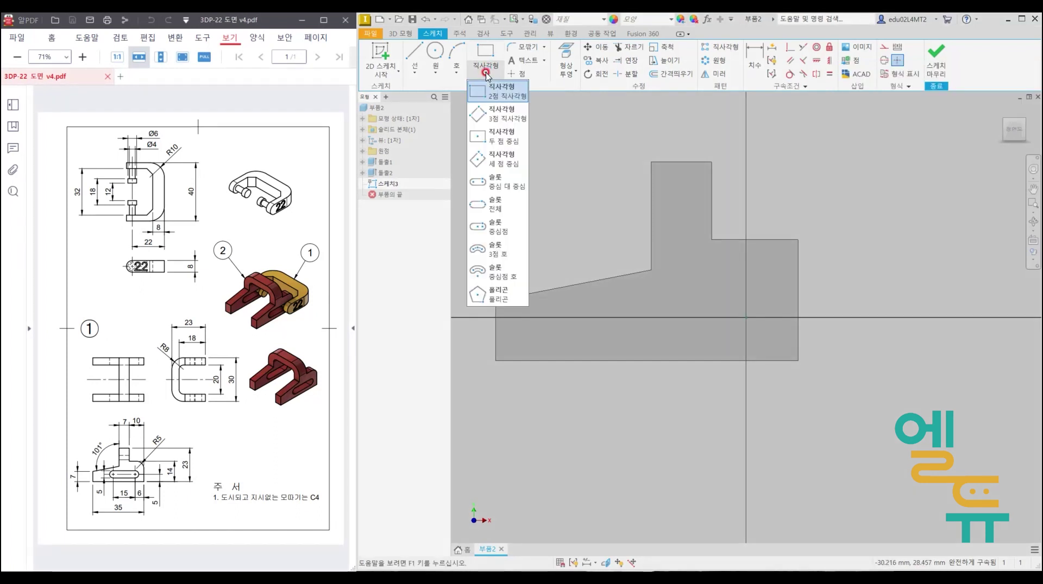
pyautogui.click(496, 187)
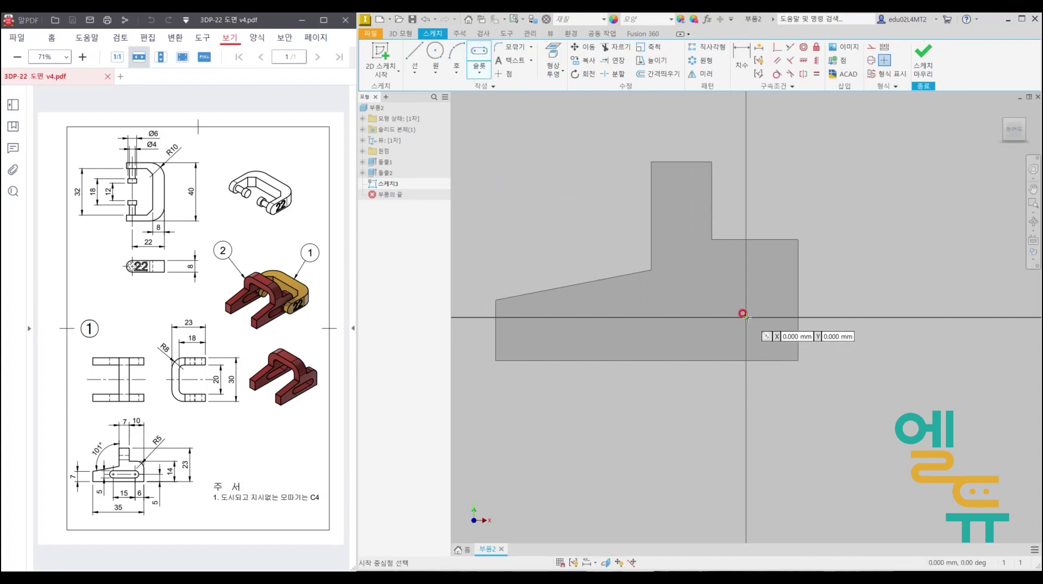
pyautogui.click(745, 317)
pyautogui.click(638, 317)
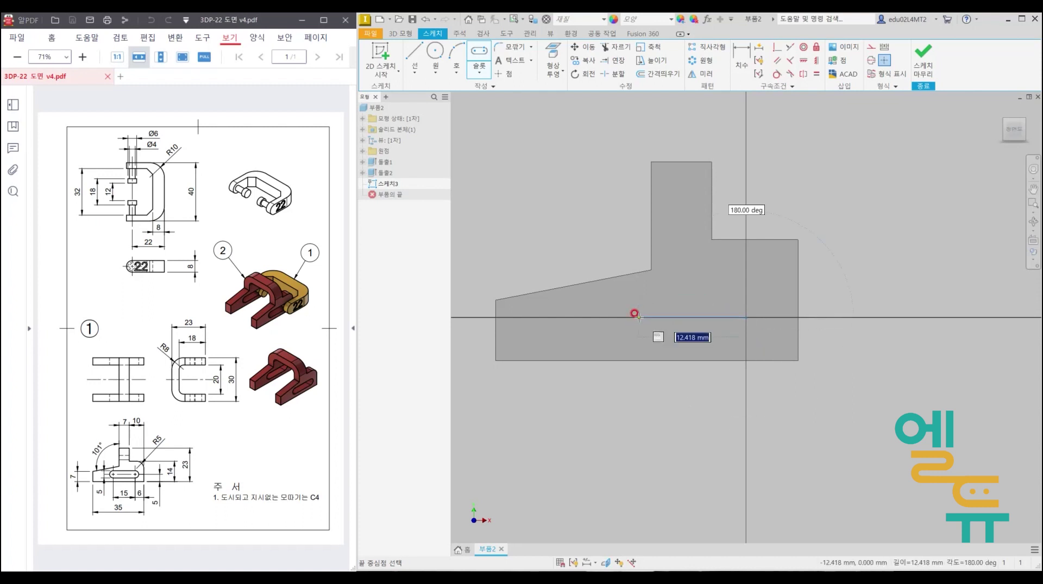
pyautogui.click(641, 298)
pyautogui.press('Escape')
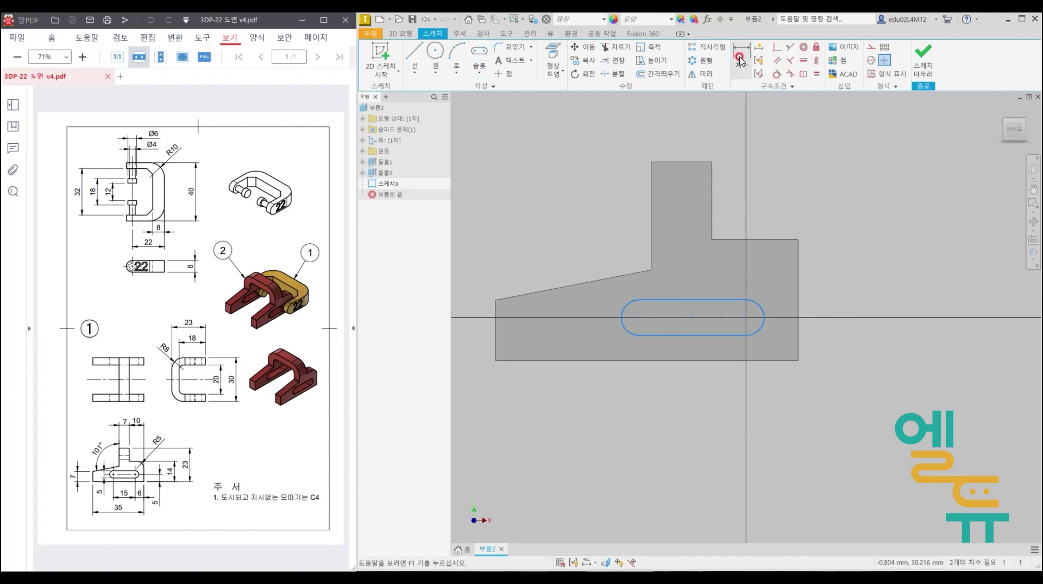
# Dimension the distance between the slot's arc centres to 15 mm, placing the dimension below the leg.
pyautogui.click(739, 59)
pyautogui.click(679, 317)
pyautogui.click(690, 405)
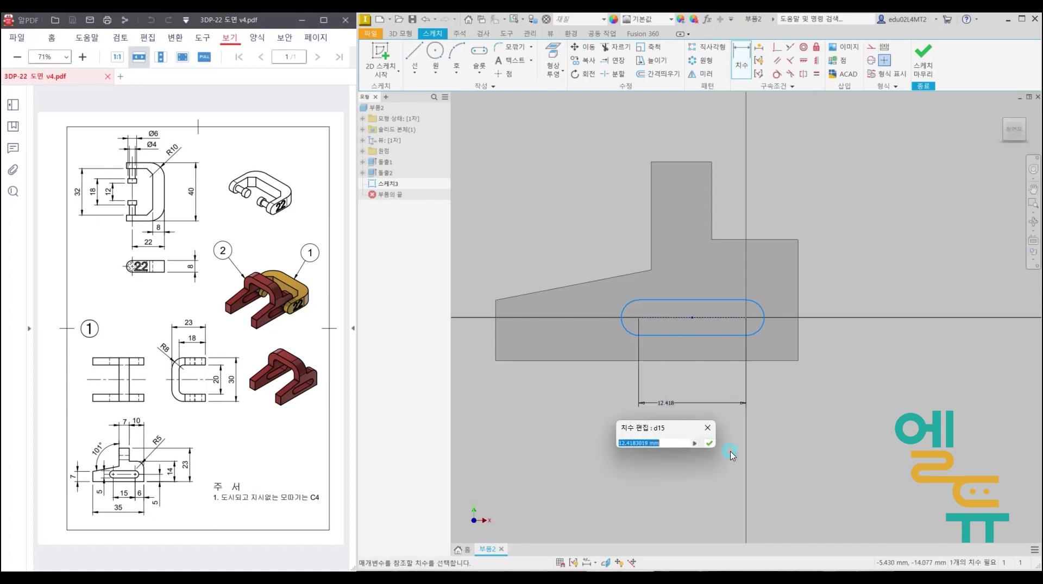
pyautogui.write('15')
pyautogui.click(713, 443)
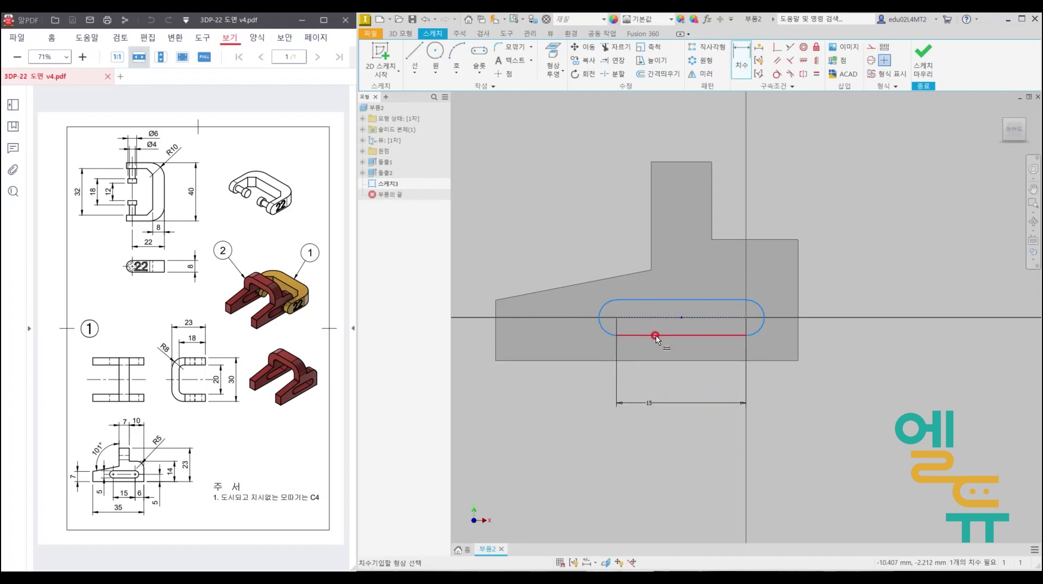
# Dimension the slot's width between its two straight edges to 5 mm.
pyautogui.click(645, 303)
pyautogui.click(569, 308)
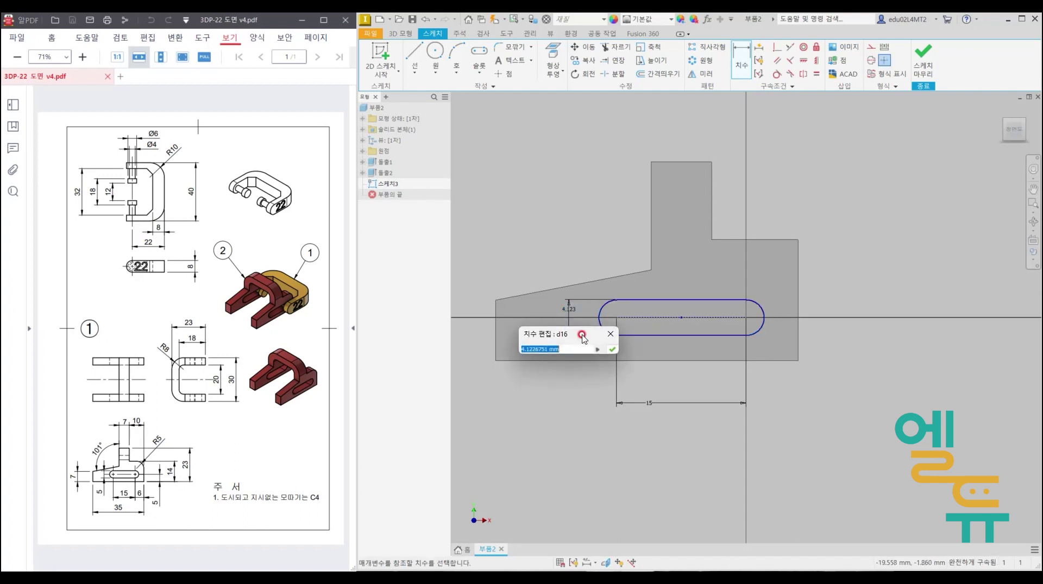
pyautogui.write('5')
pyautogui.press('Return')
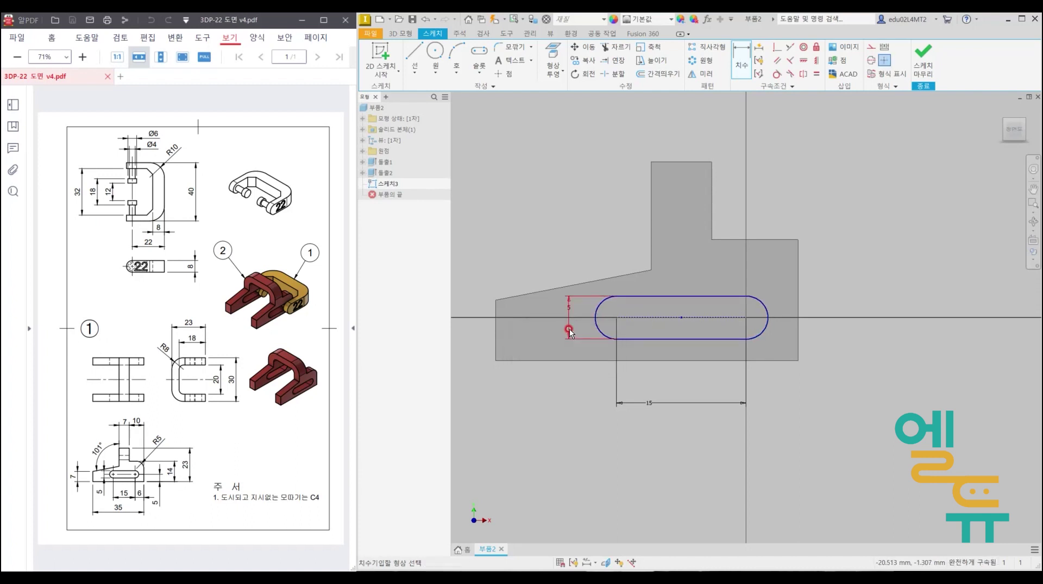
# Finish the sketch and extrude the slot profile as a cut through all, piercing both legs.
pyautogui.click(925, 55)
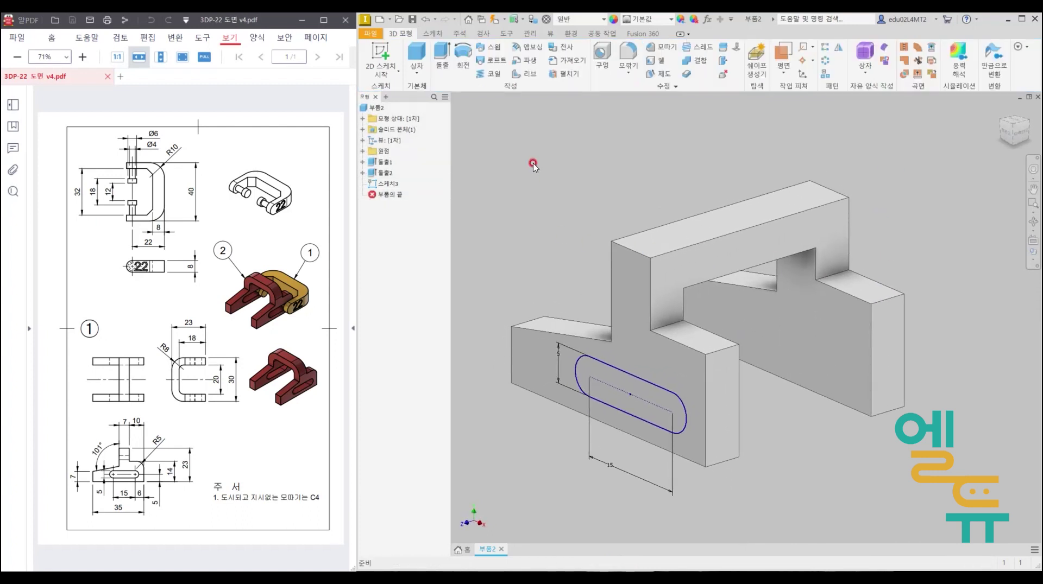
pyautogui.click(441, 54)
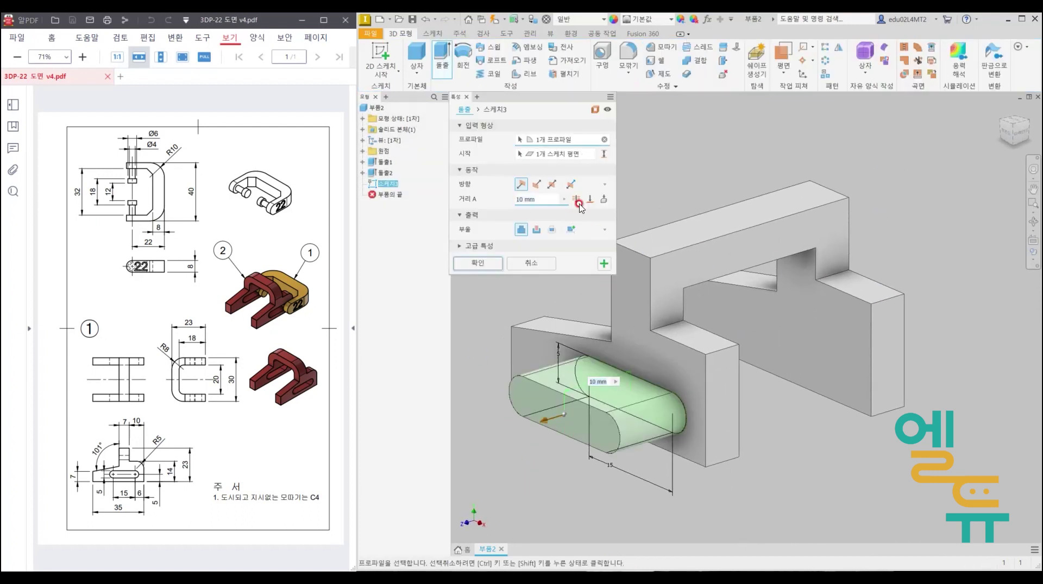
pyautogui.click(575, 199)
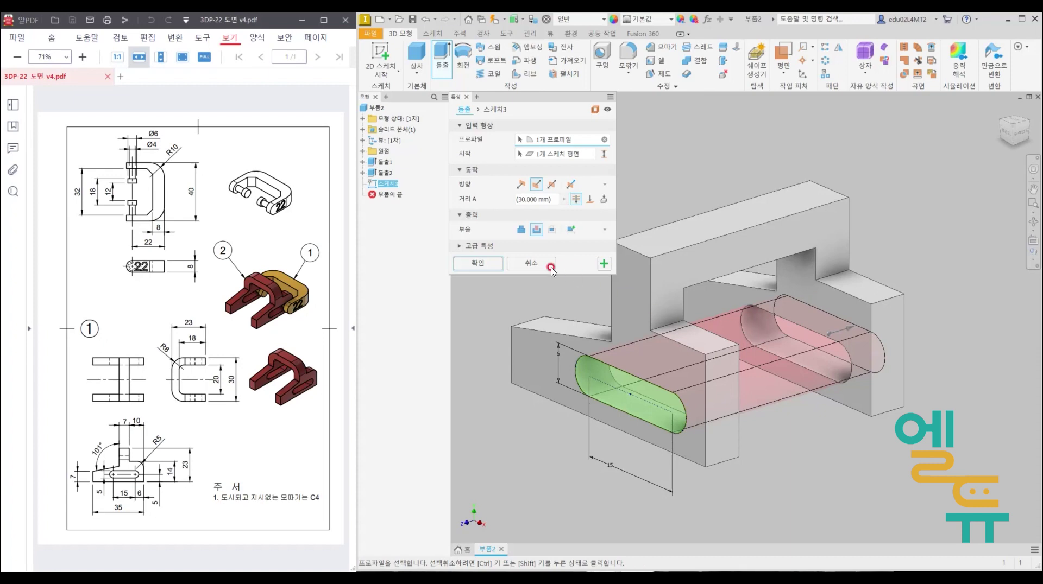
pyautogui.click(536, 233)
pyautogui.click(472, 263)
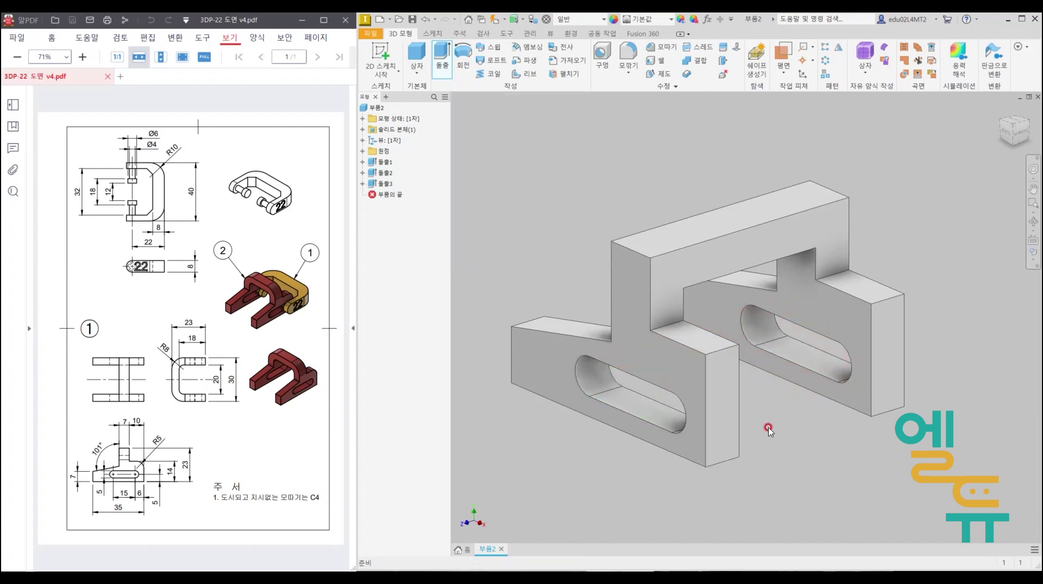
pyautogui.moveTo(869, 455); pyautogui.dragTo(852, 435, button='middle')
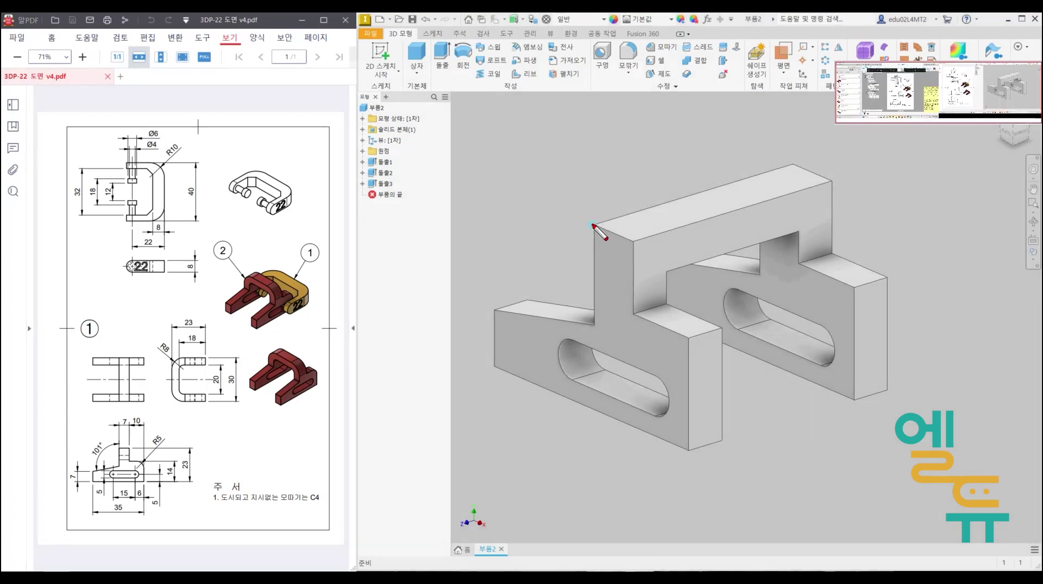
pyautogui.moveTo(592, 224); pyautogui.dragTo(651, 239)
pyautogui.moveTo(793, 162); pyautogui.dragTo(805, 170)
pyautogui.moveTo(894, 266); pyautogui.dragTo(819, 285)
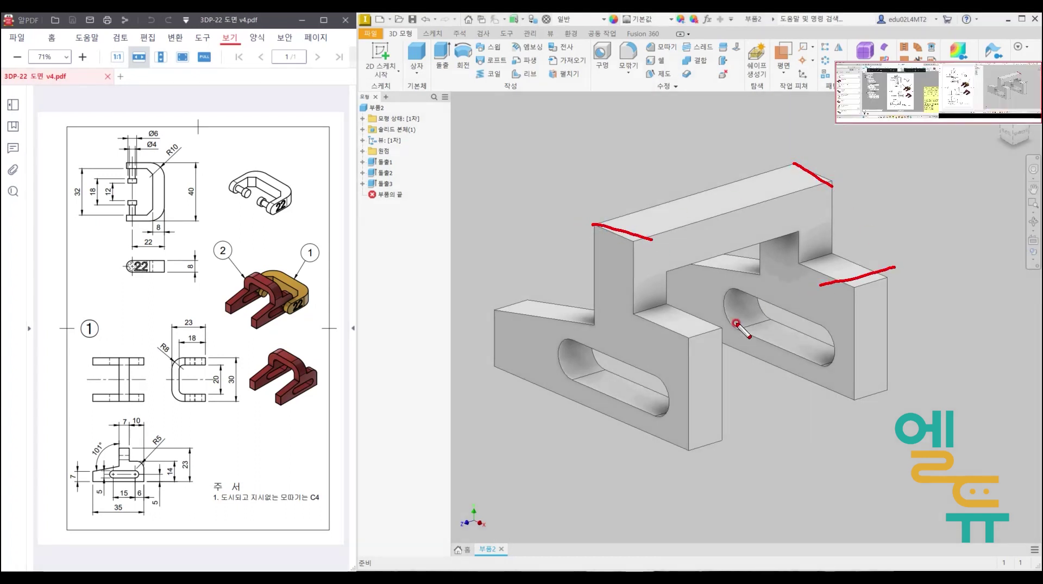
pyautogui.moveTo(727, 323); pyautogui.dragTo(676, 345)
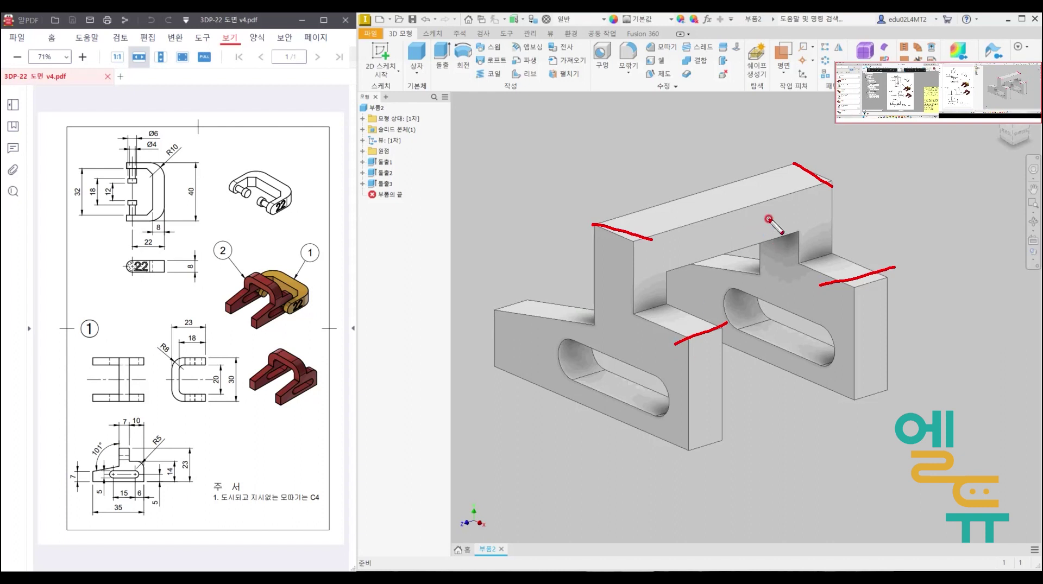
pyautogui.moveTo(768, 219); pyautogui.dragTo(793, 225)
pyautogui.moveTo(640, 264); pyautogui.dragTo(667, 275)
pyautogui.moveTo(634, 228)
pyautogui.mouseDown()
pyautogui.moveTo(614, 249)
pyautogui.moveTo(633, 228)
pyautogui.mouseUp()
pyautogui.moveTo(174, 353)
pyautogui.mouseDown()
pyautogui.moveTo(150, 343)
pyautogui.moveTo(181, 366)
pyautogui.mouseUp()
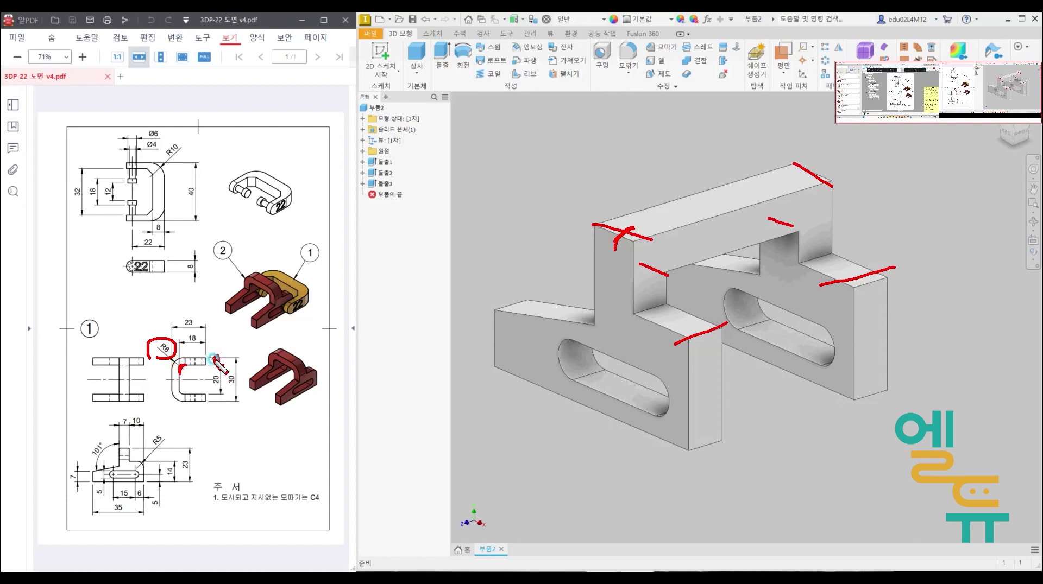
pyautogui.moveTo(214, 358); pyautogui.dragTo(220, 361)
pyautogui.moveTo(184, 348); pyautogui.dragTo(201, 357)
pyautogui.moveTo(198, 343); pyautogui.dragTo(211, 343)
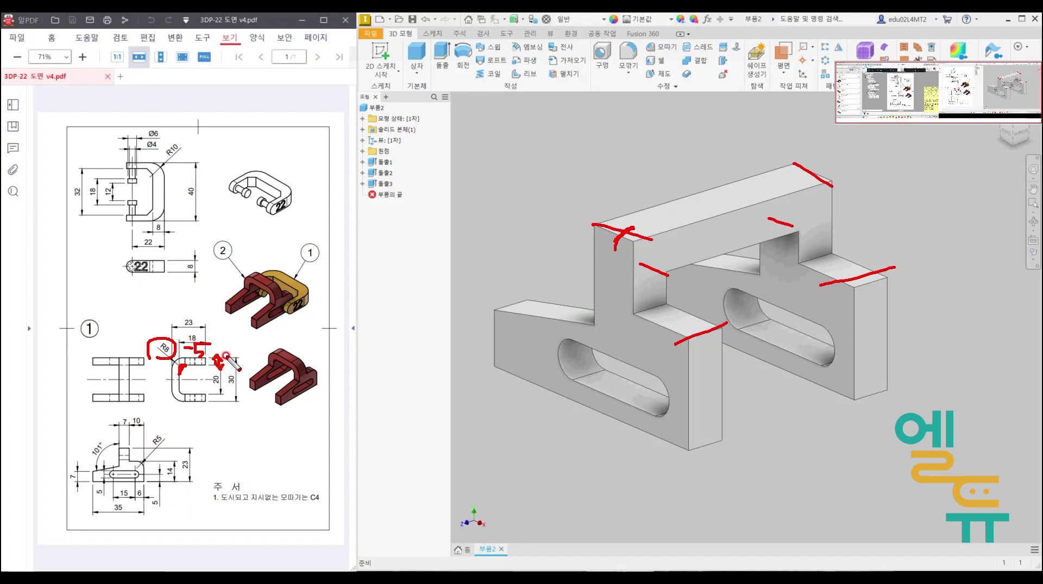
pyautogui.press('Escape')
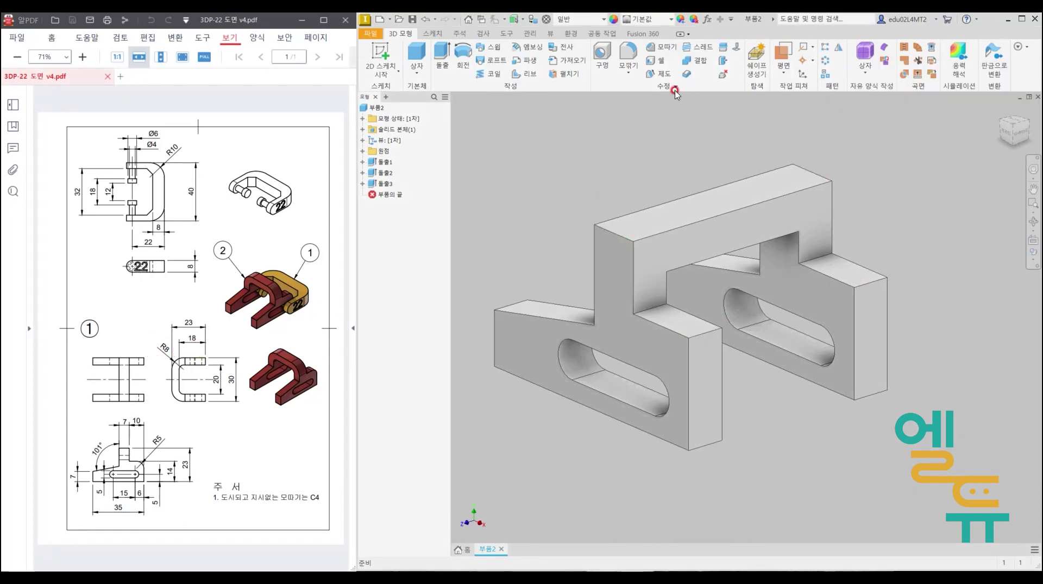
# Fillet the bridge's two outer top corner edges at 8 mm and add its two inner corner edges as a second 3 mm set.
pyautogui.click(590, 228)
pyautogui.click(813, 164)
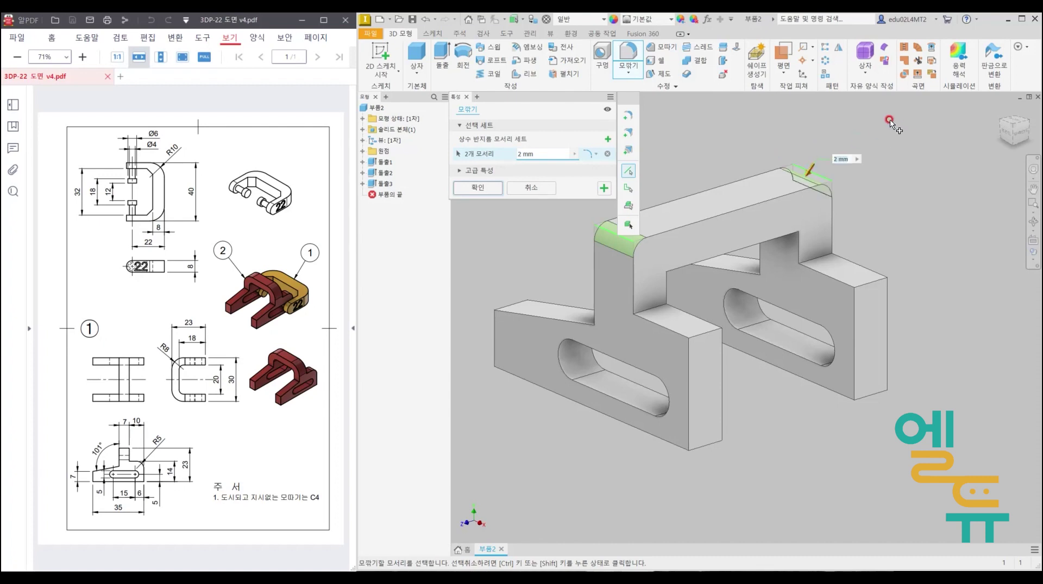
pyautogui.write('8')
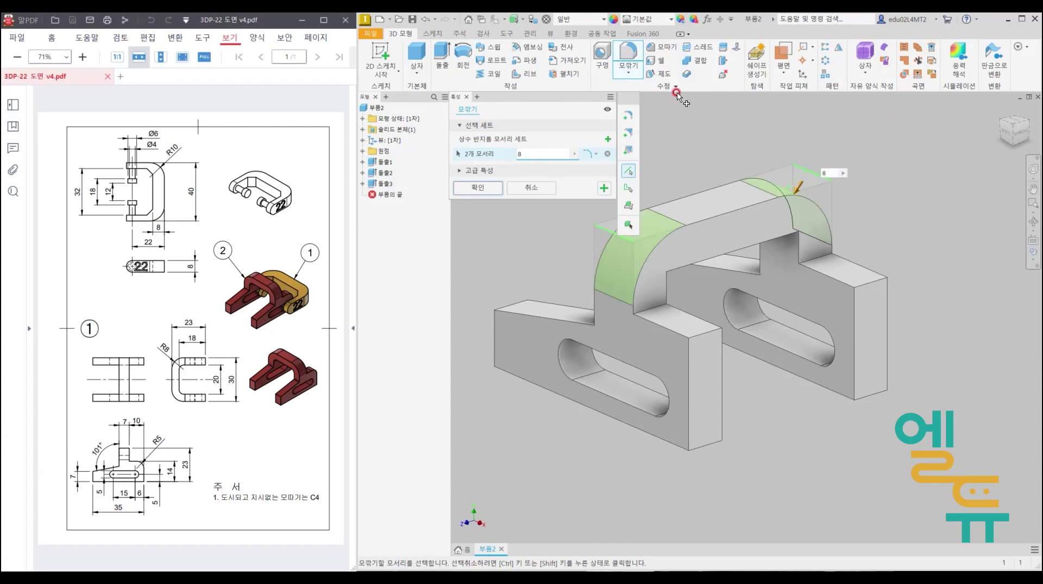
pyautogui.click(610, 140)
pyautogui.click(653, 268)
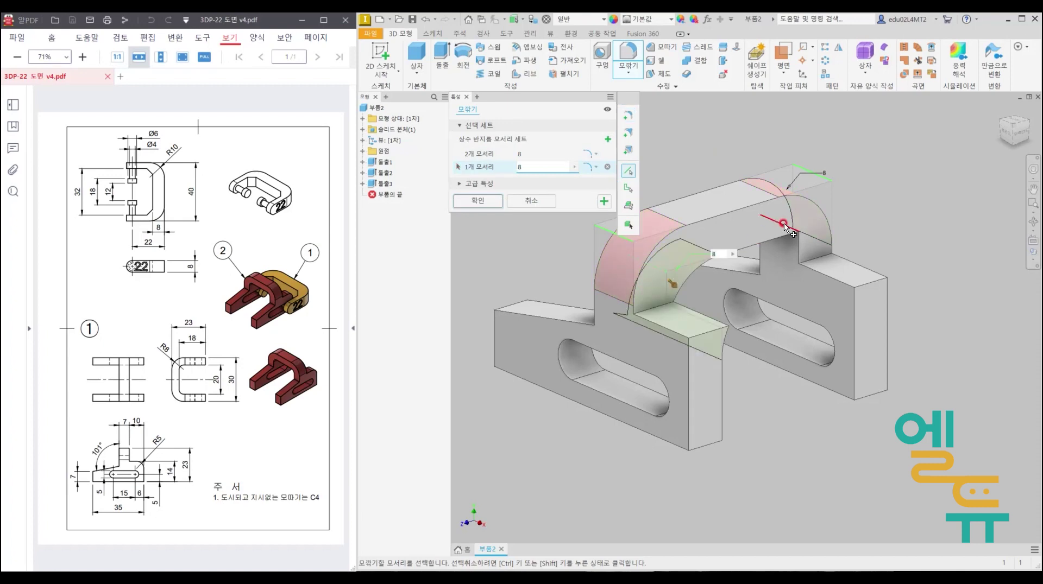
pyautogui.click(783, 225)
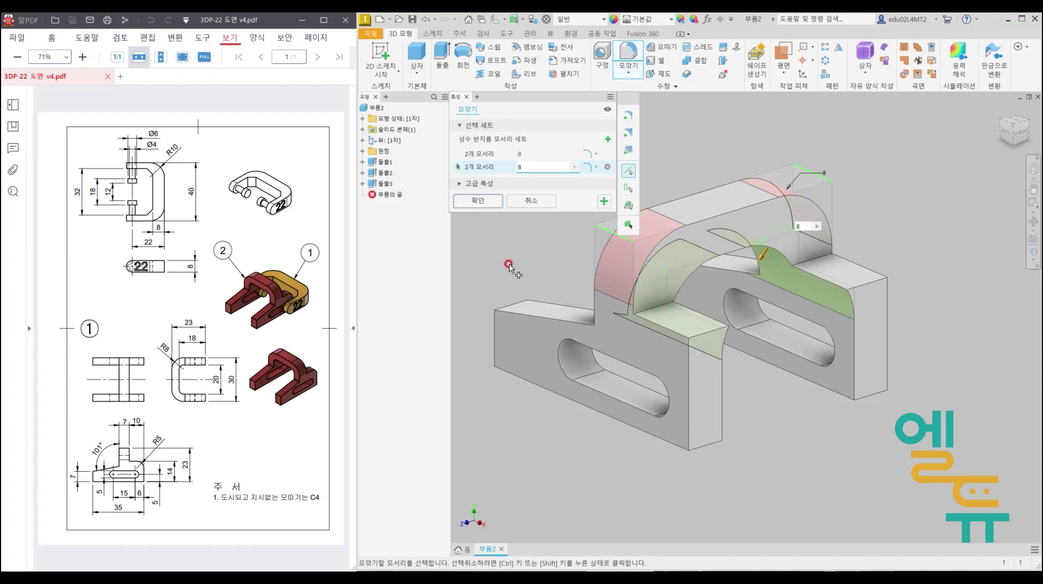
# Add a third fillet set of 5 mm on the upper end edges of both legs and apply the fillets.
pyautogui.click(609, 137)
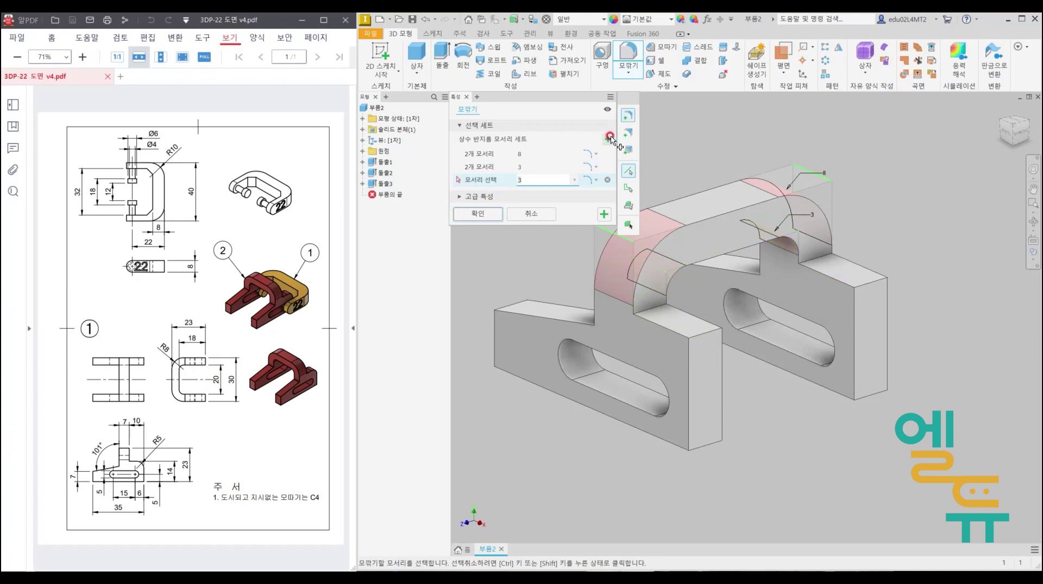
pyautogui.click(701, 331)
pyautogui.click(874, 285)
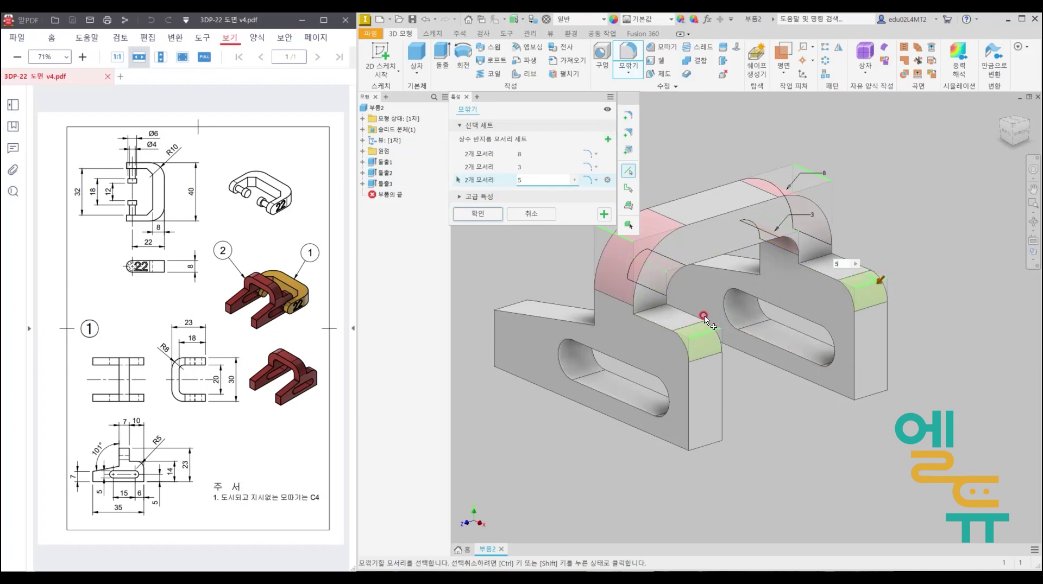
pyautogui.click(483, 214)
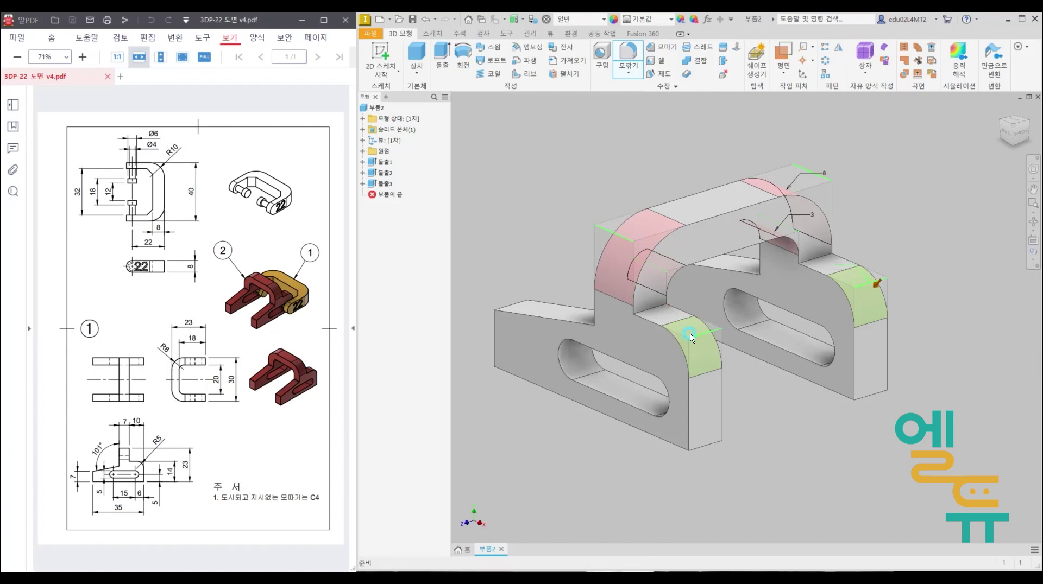
# Inspect the filleted fork, then study the C-shaped clamp's front and top views in the PDF drawing.
pyautogui.keyDown('shift'); pyautogui.moveTo(734, 455); pyautogui.dragTo(768, 463, button='middle'); pyautogui.keyUp('shift')
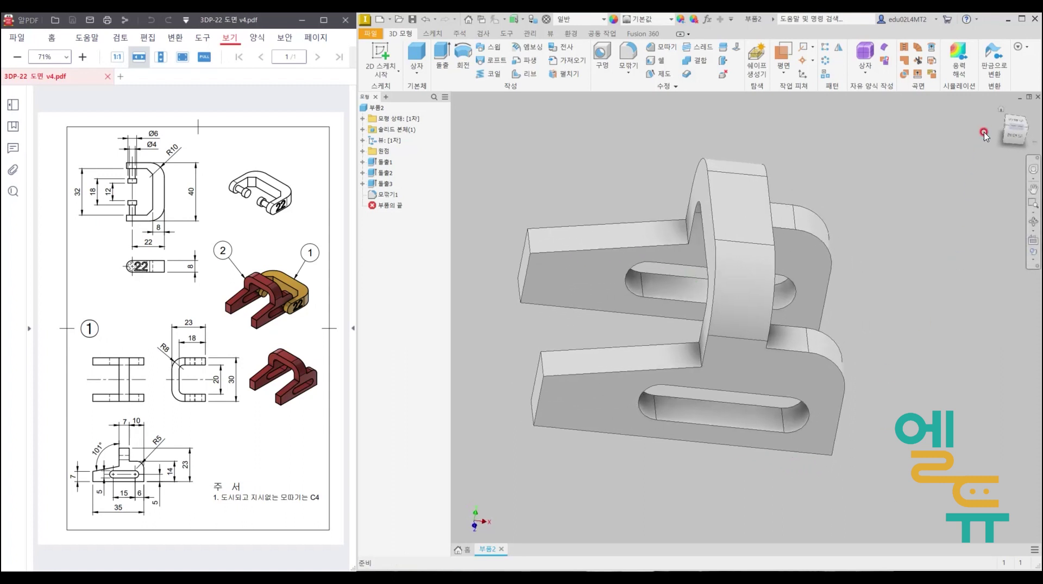
pyautogui.click(998, 111)
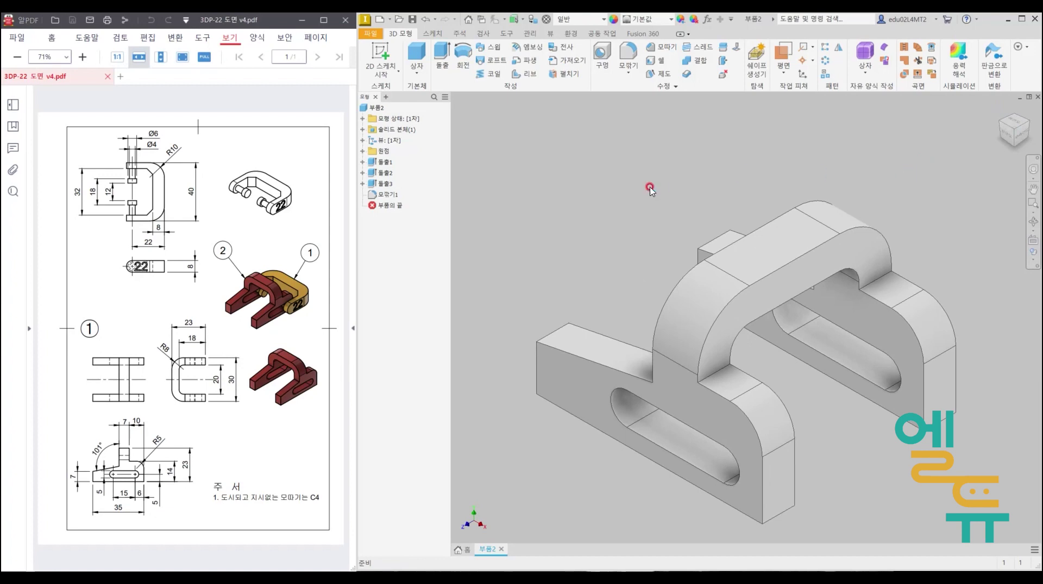
pyautogui.hotkey('ctrl', '2')
pyautogui.moveTo(142, 116); pyautogui.dragTo(134, 183)
pyautogui.moveTo(114, 166)
pyautogui.mouseDown()
pyautogui.moveTo(121, 174)
pyautogui.moveTo(158, 164)
pyautogui.mouseUp()
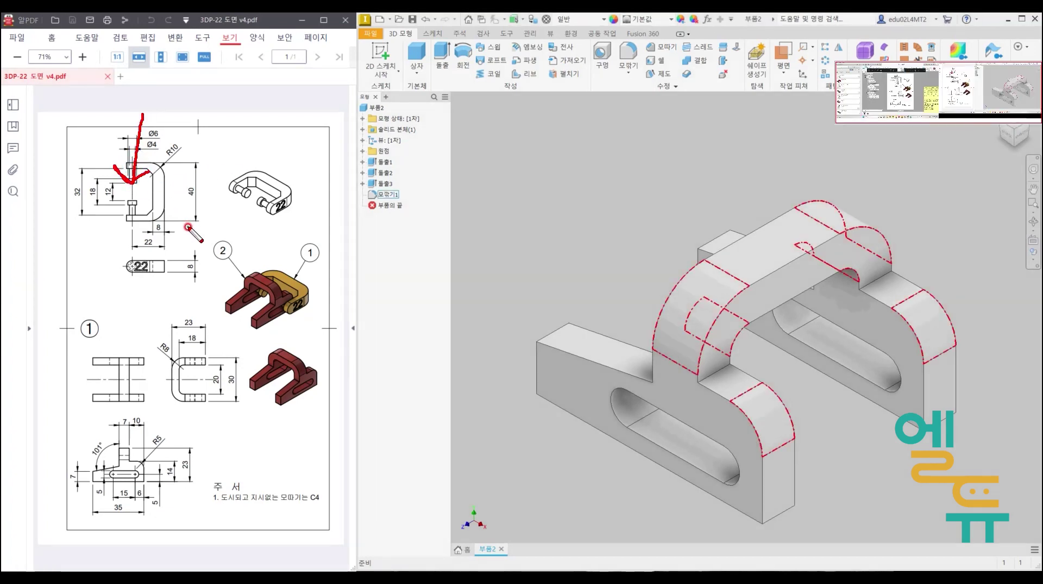
pyautogui.press('Escape')
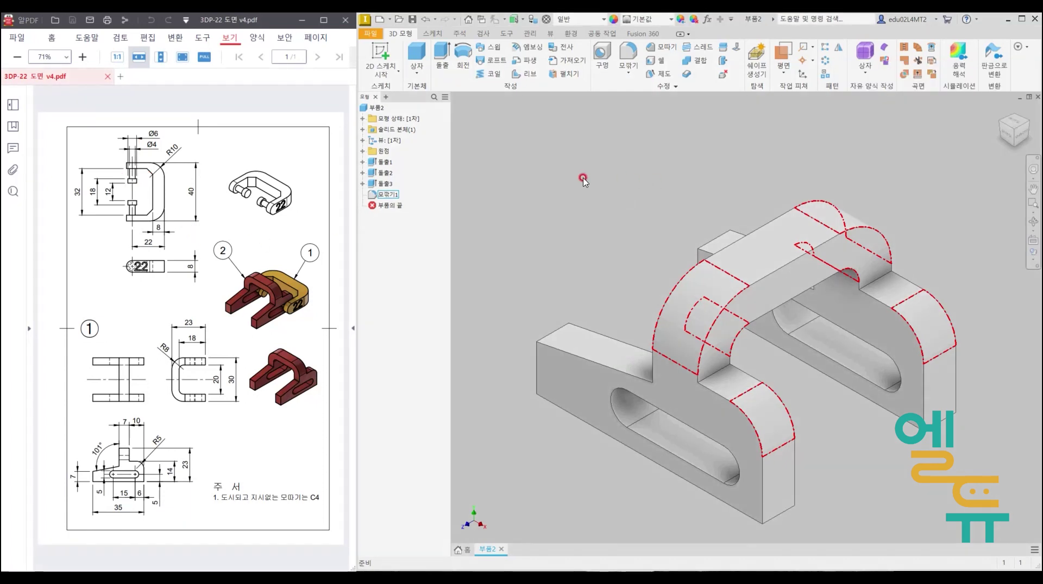
pyautogui.click(511, 161)
pyautogui.hotkey('ctrl', '2')
pyautogui.moveTo(133, 263)
pyautogui.mouseDown()
pyautogui.moveTo(120, 267)
pyautogui.moveTo(169, 271)
pyautogui.moveTo(120, 268)
pyautogui.moveTo(158, 276)
pyautogui.mouseUp()
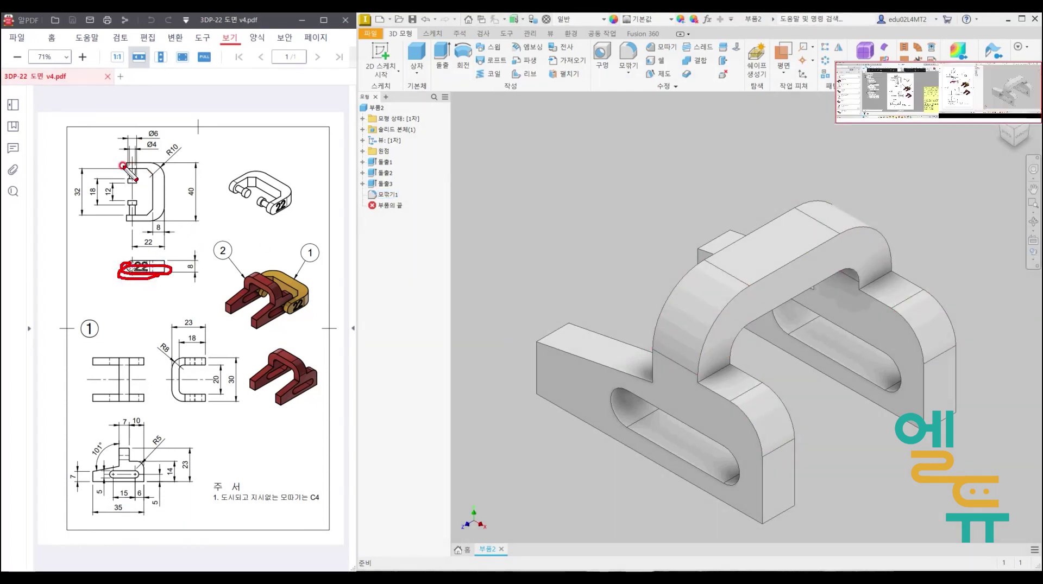
pyautogui.moveTo(121, 164)
pyautogui.mouseDown()
pyautogui.moveTo(173, 207)
pyautogui.moveTo(130, 220)
pyautogui.mouseUp()
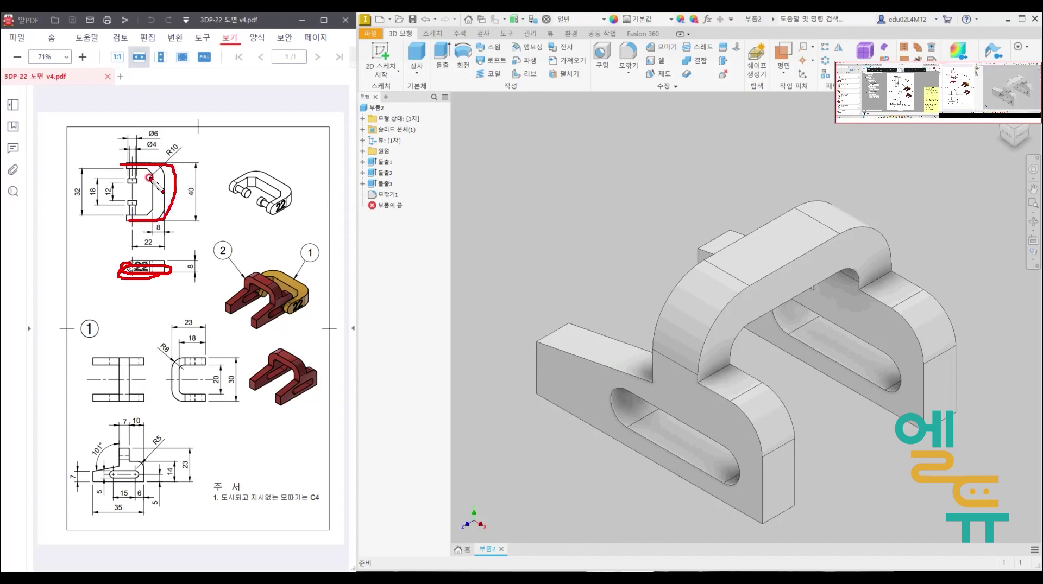
pyautogui.press('Escape')
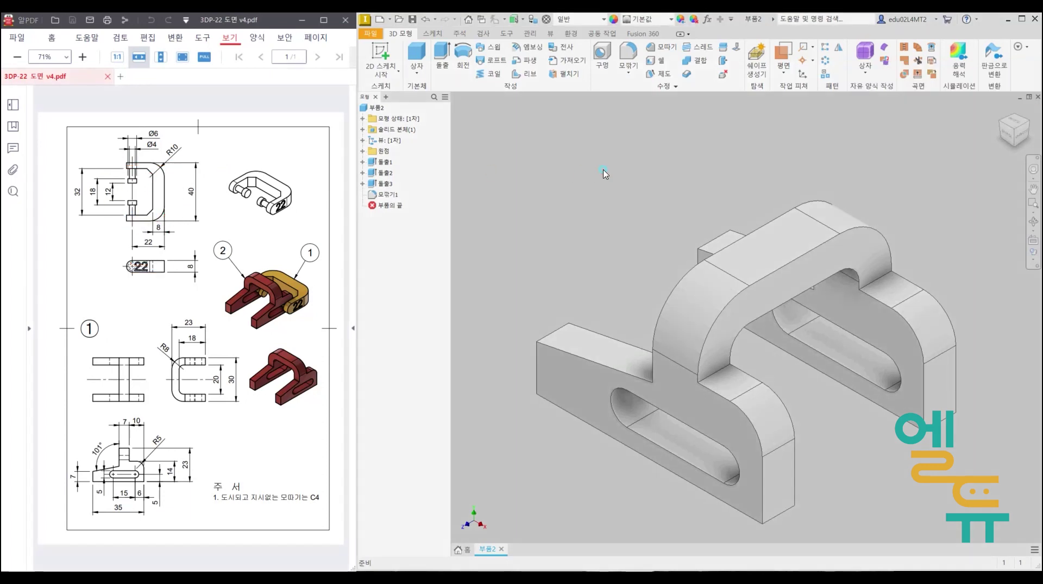
# Start a new 2D sketch on the origin's XZ plane for the C-shaped clamp.
pyautogui.click(374, 54)
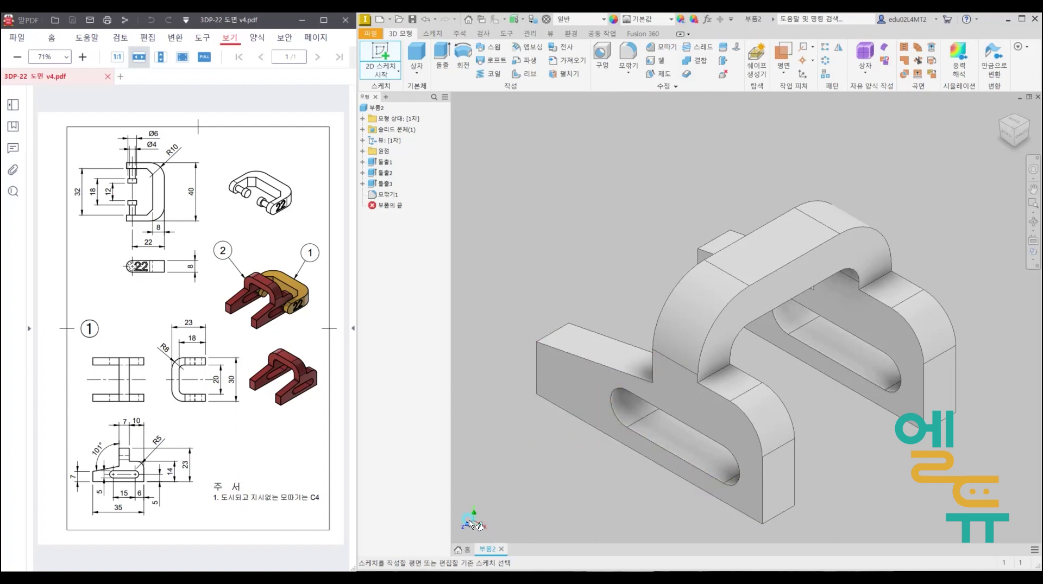
pyautogui.hotkey('ctrl', '2')
pyautogui.moveTo(497, 533)
pyautogui.mouseDown()
pyautogui.moveTo(456, 530)
pyautogui.moveTo(486, 531)
pyautogui.mouseUp()
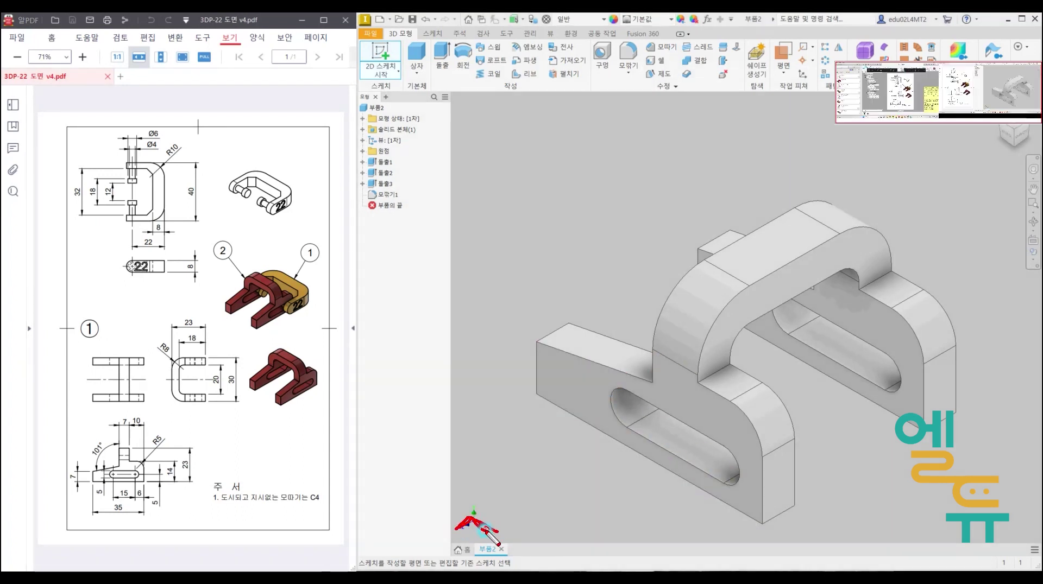
pyautogui.press('Escape')
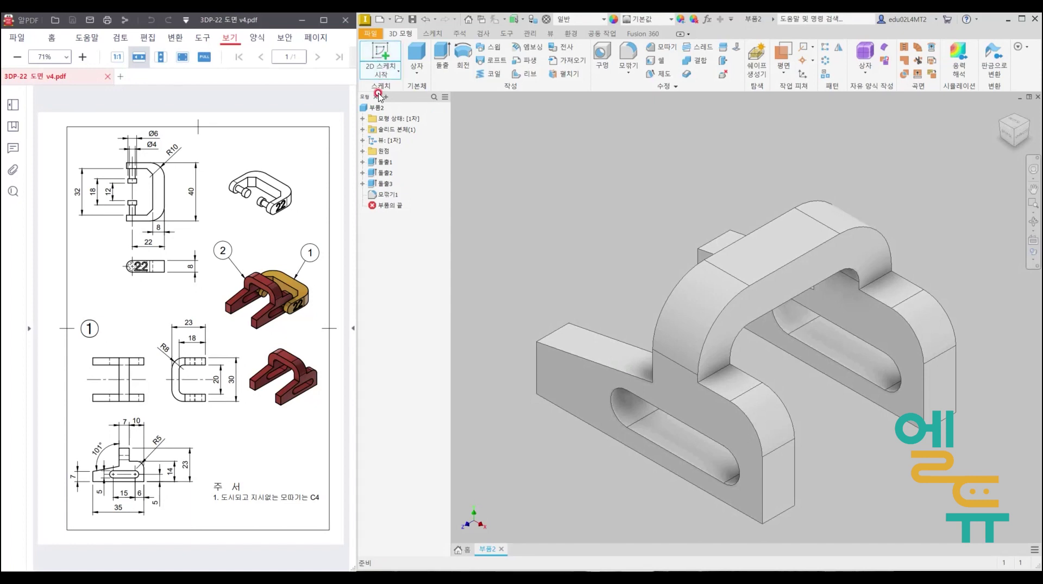
pyautogui.click(362, 151)
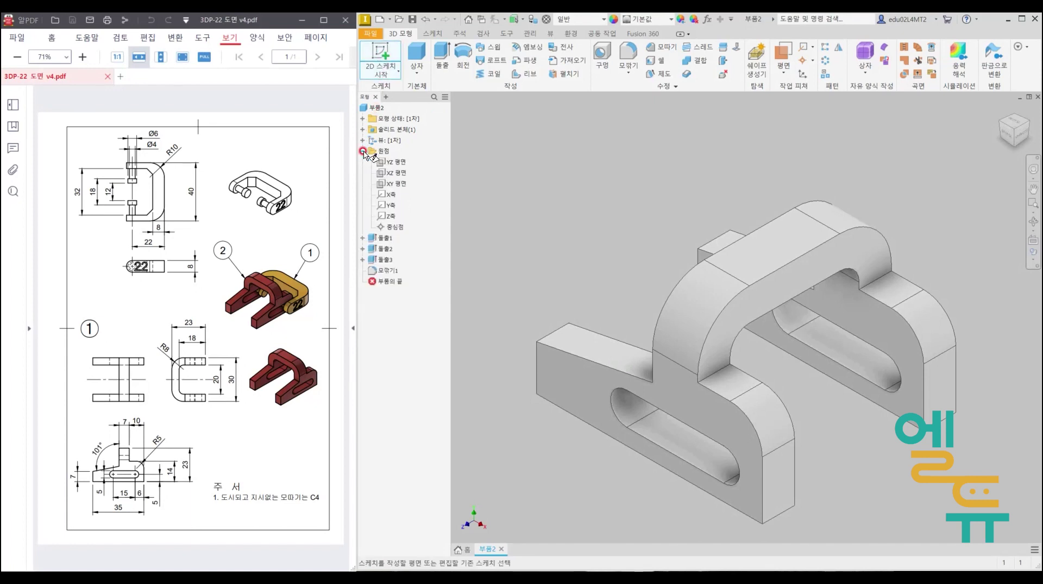
pyautogui.click(399, 174)
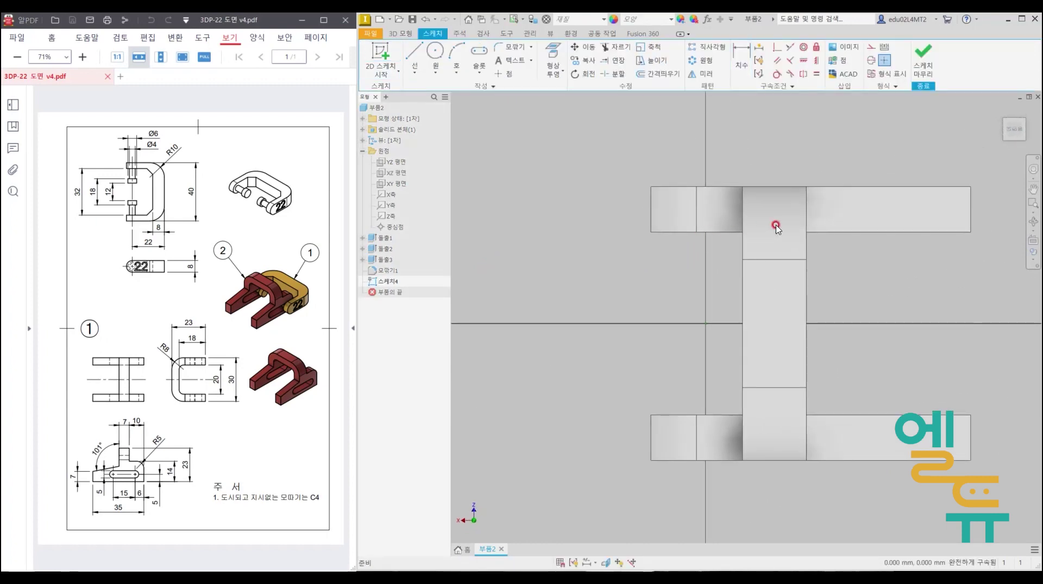
pyautogui.click(1000, 111)
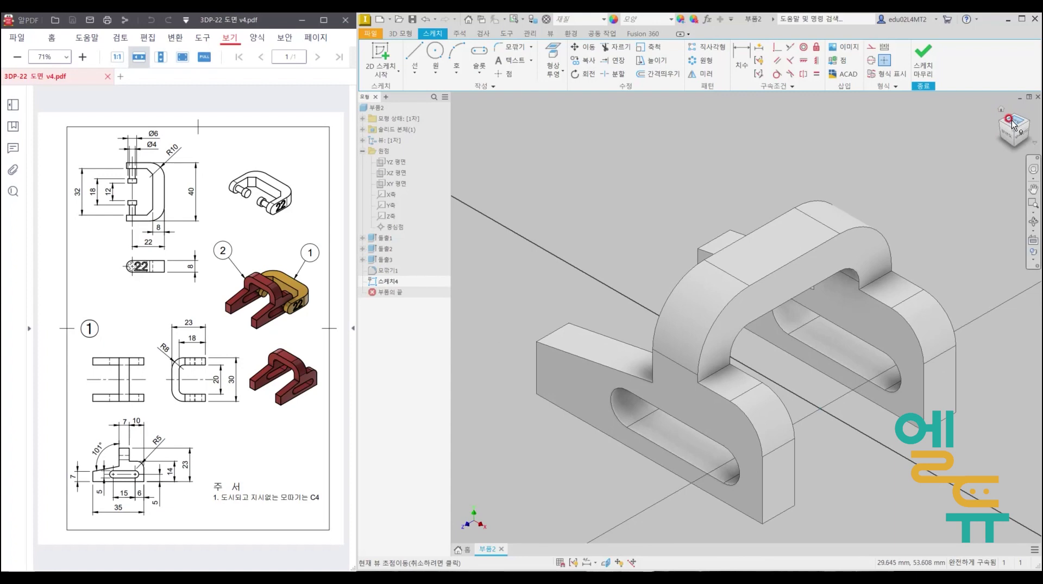
pyautogui.click(1012, 123)
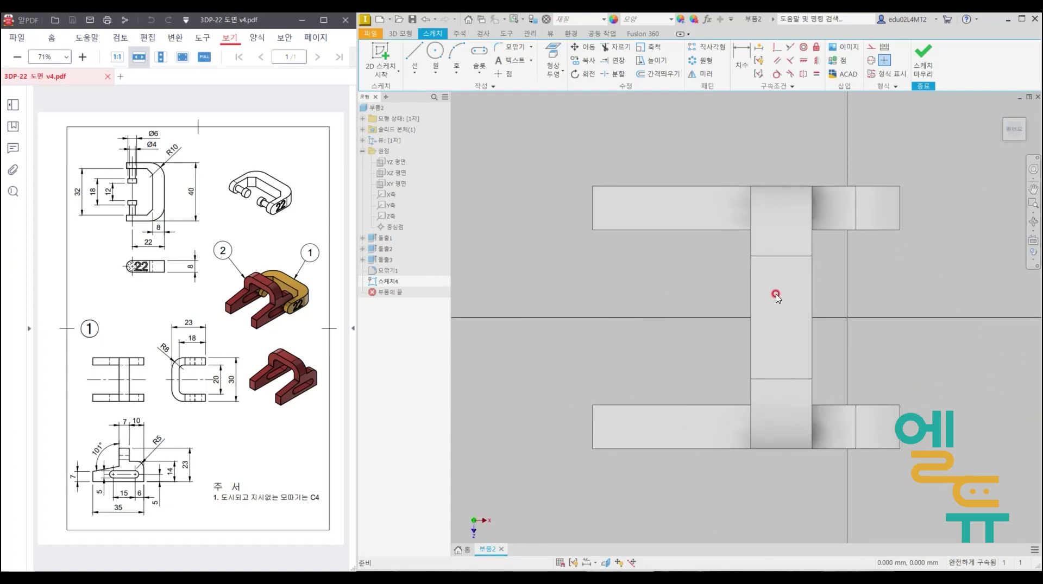
pyautogui.moveTo(715, 292)
pyautogui.mouseDown(button='middle')
pyautogui.moveTo(644, 292)
pyautogui.moveTo(651, 299)
pyautogui.mouseUp(button='middle')
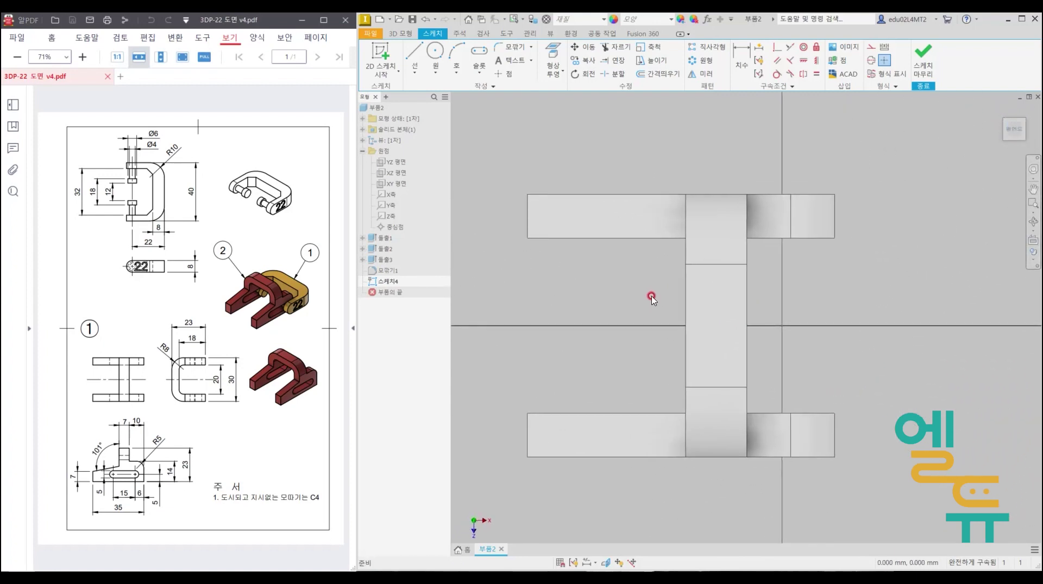
pyautogui.click(1002, 110)
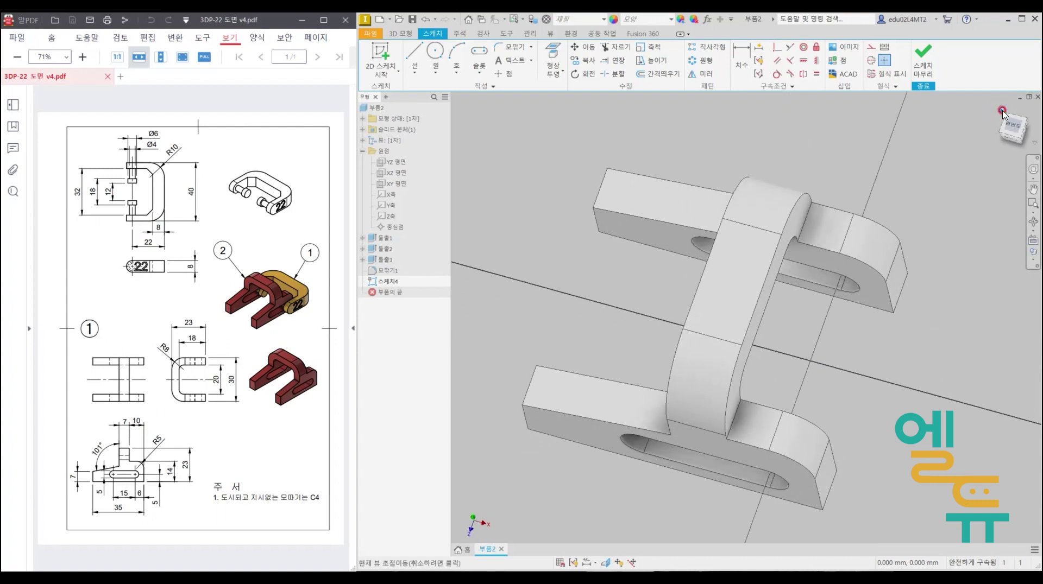
pyautogui.click(1011, 125)
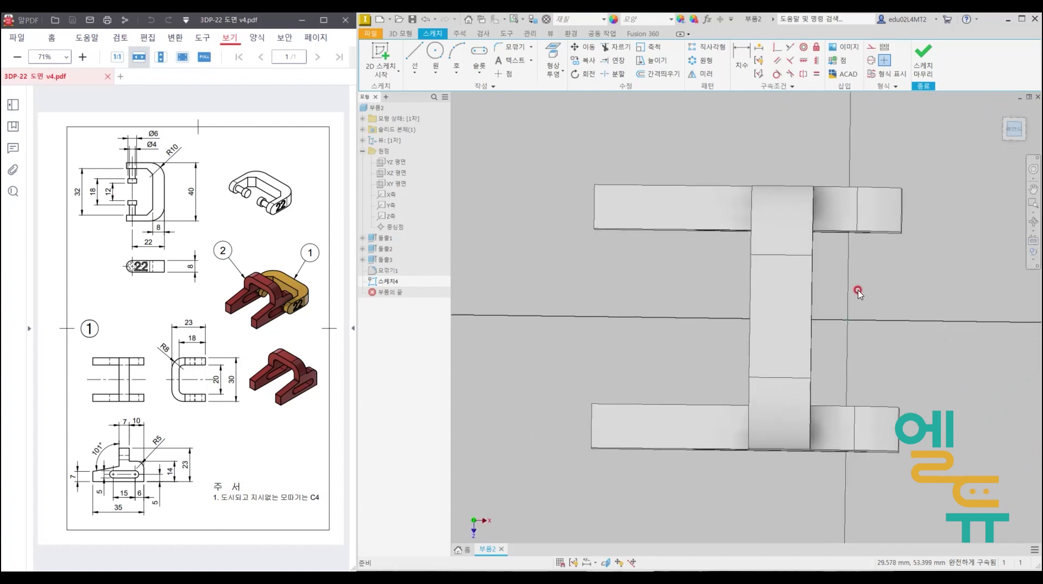
pyautogui.moveTo(819, 318); pyautogui.dragTo(819, 318, button='middle')
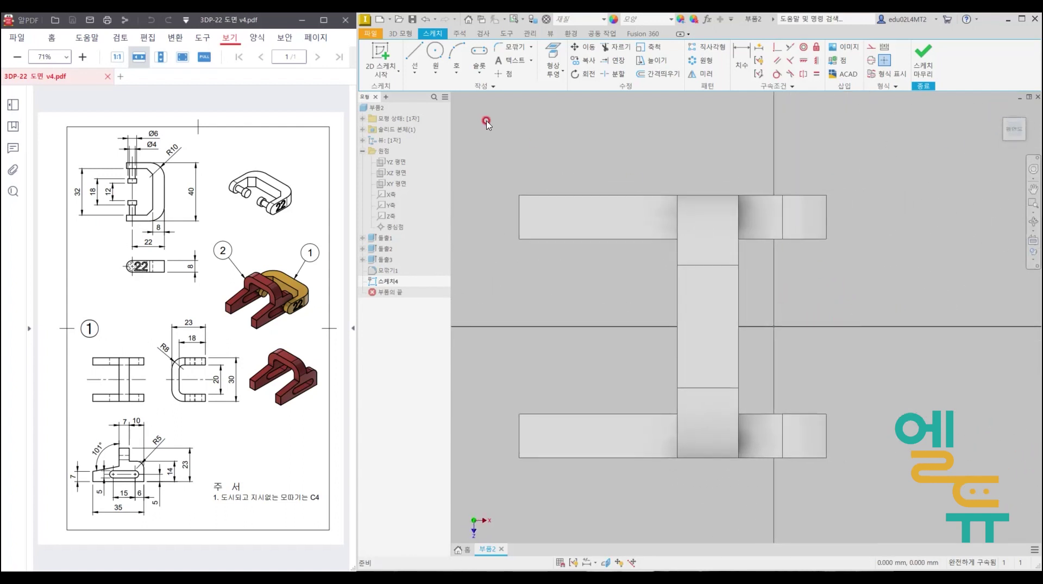
# Sketch a closed C-shaped line profile about 45.5 mm tall around the legs' rounded ends, with both arms pointing toward the bridge.
pyautogui.click(414, 54)
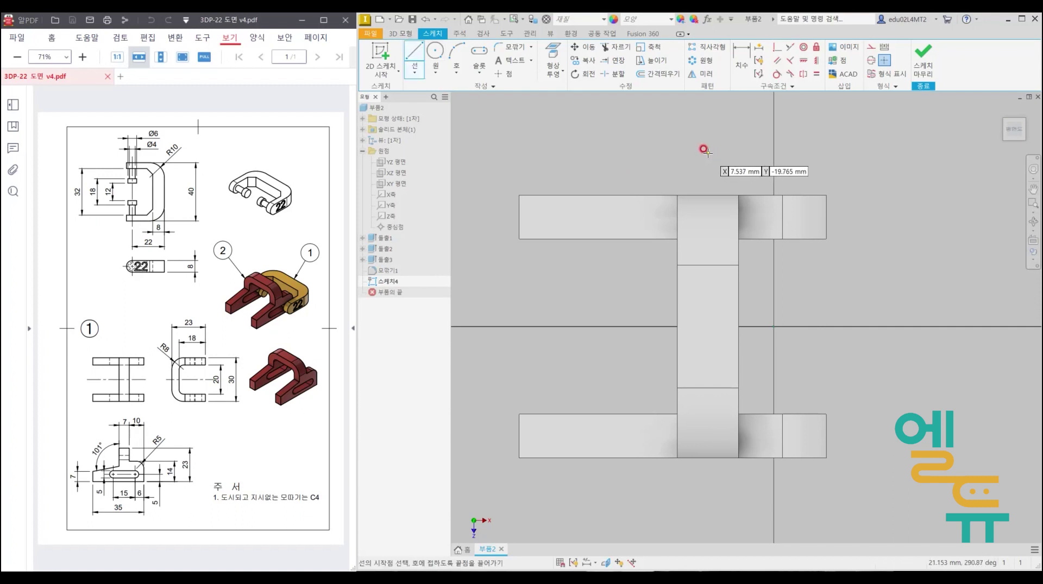
pyautogui.click(718, 167)
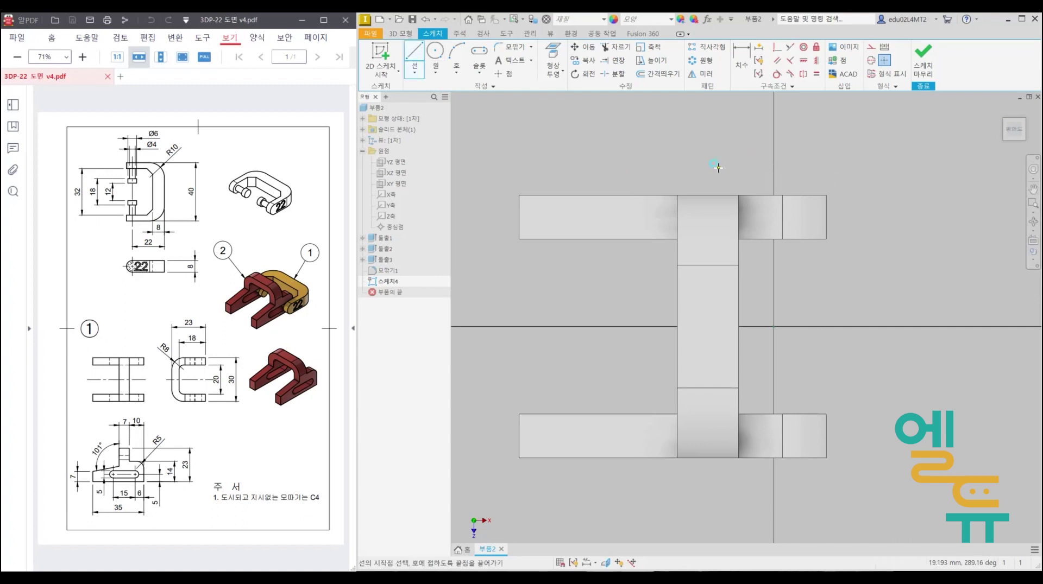
pyautogui.click(863, 167)
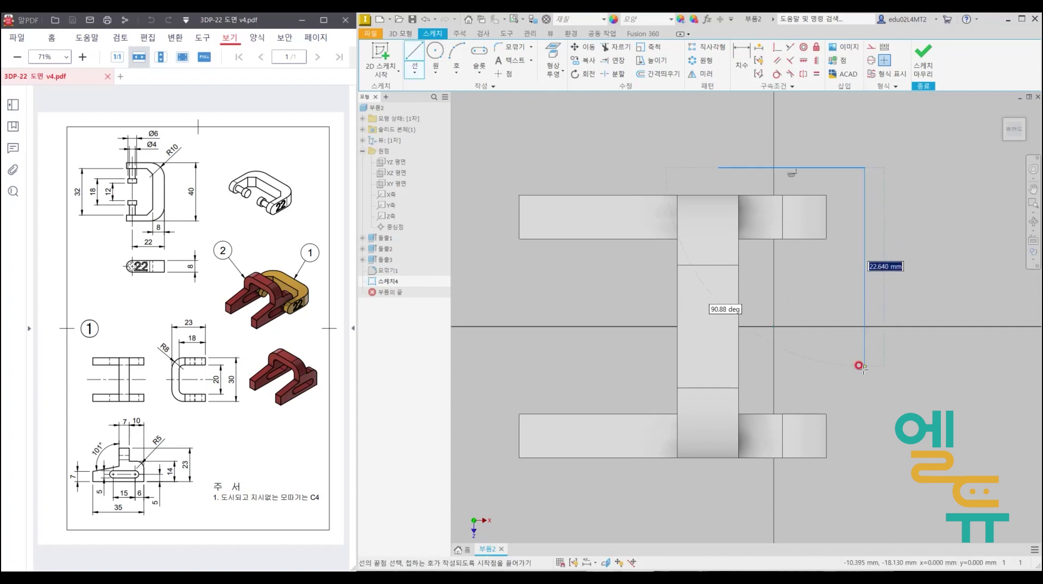
pyautogui.click(864, 495)
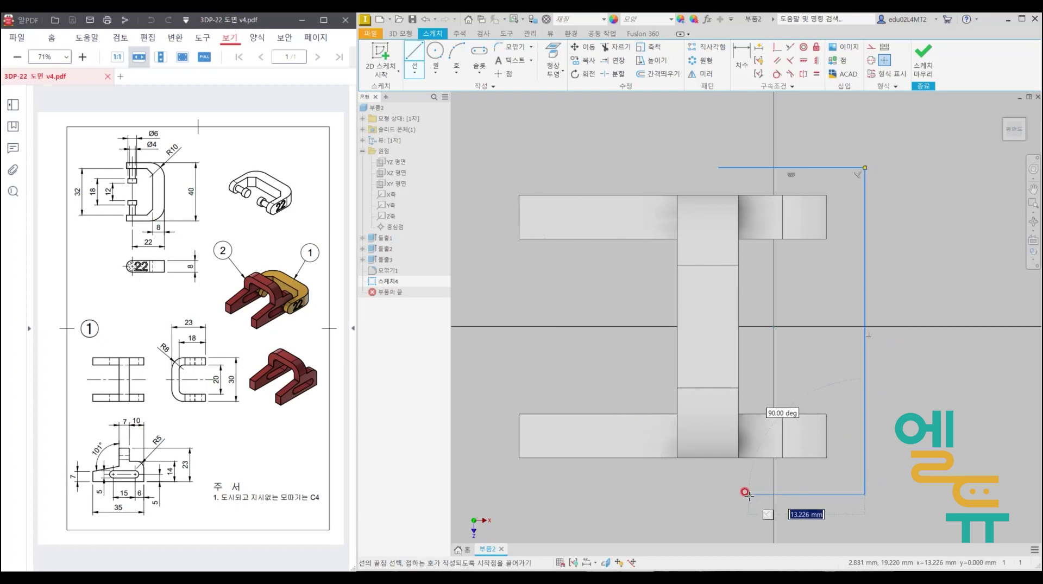
pyautogui.click(748, 530)
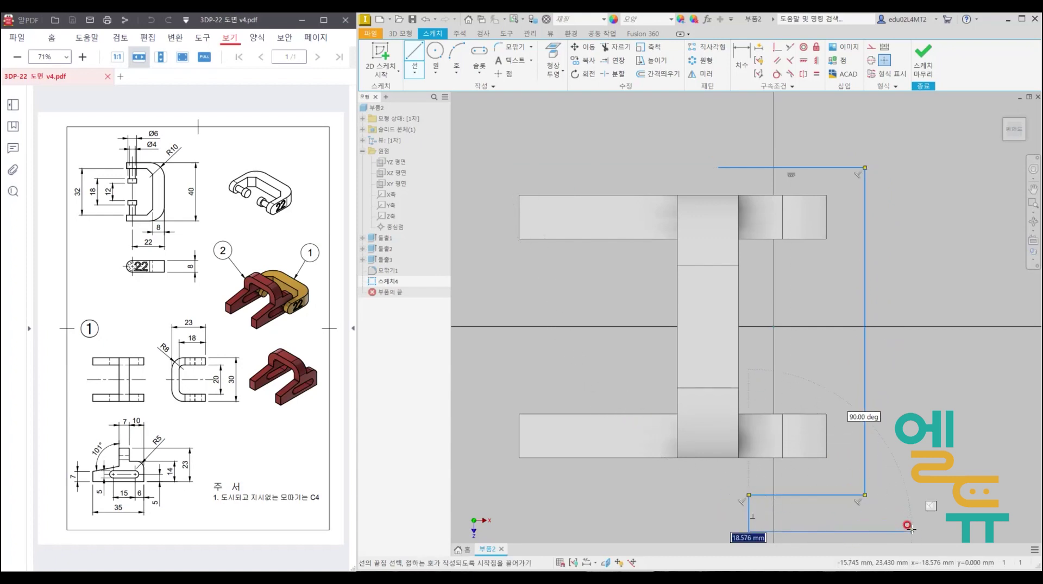
pyautogui.click(915, 531)
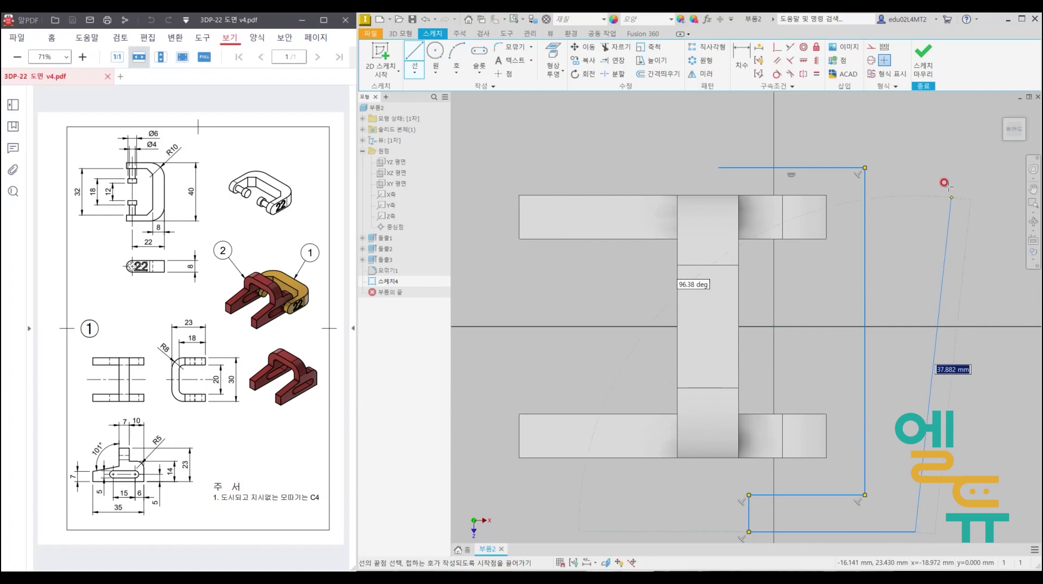
pyautogui.click(915, 133)
pyautogui.click(716, 133)
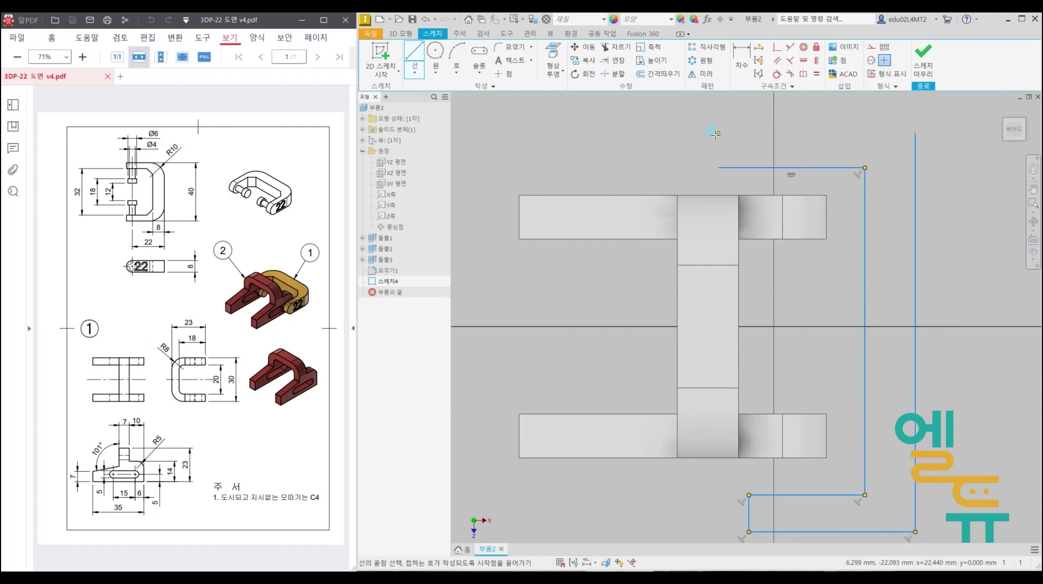
pyautogui.click(718, 168)
# Dimension the C profile's long outer edge to 40 mm and its long inner edge to 32 mm.
pyautogui.moveTo(928, 311); pyautogui.dragTo(809, 286, button='middle')
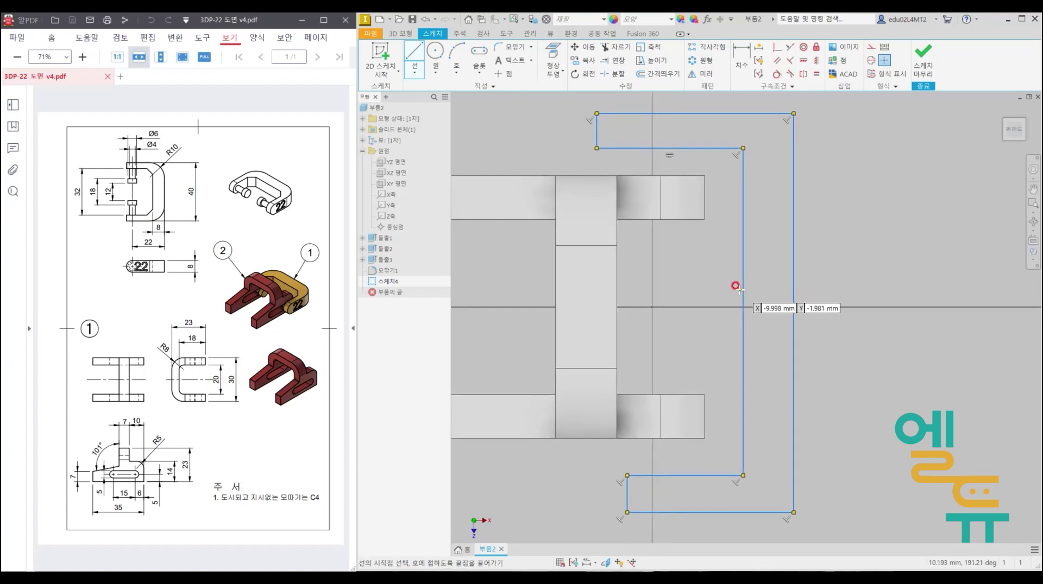
pyautogui.press('d')
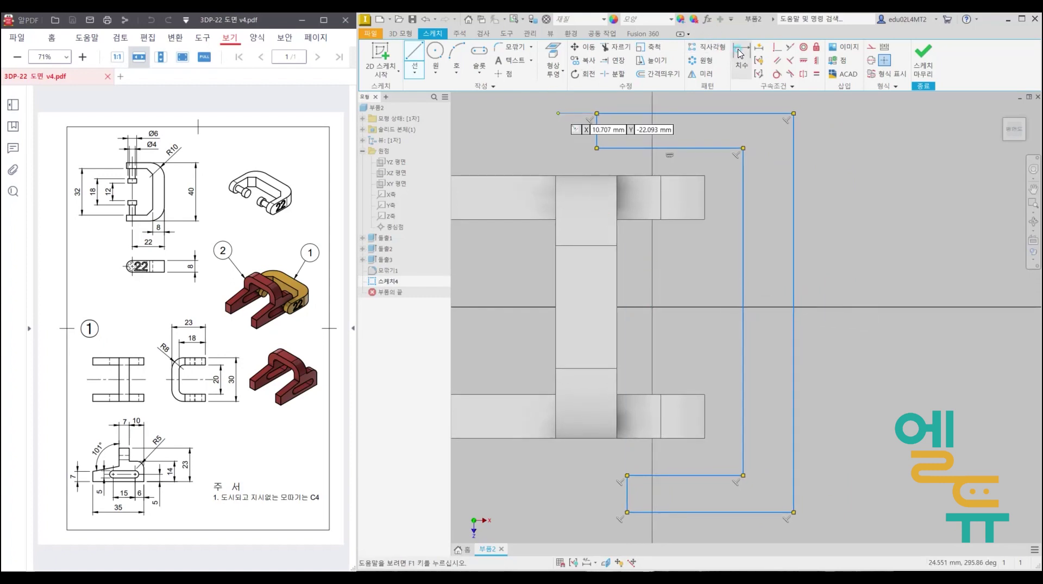
pyautogui.click(794, 169)
pyautogui.click(856, 184)
pyautogui.write('40')
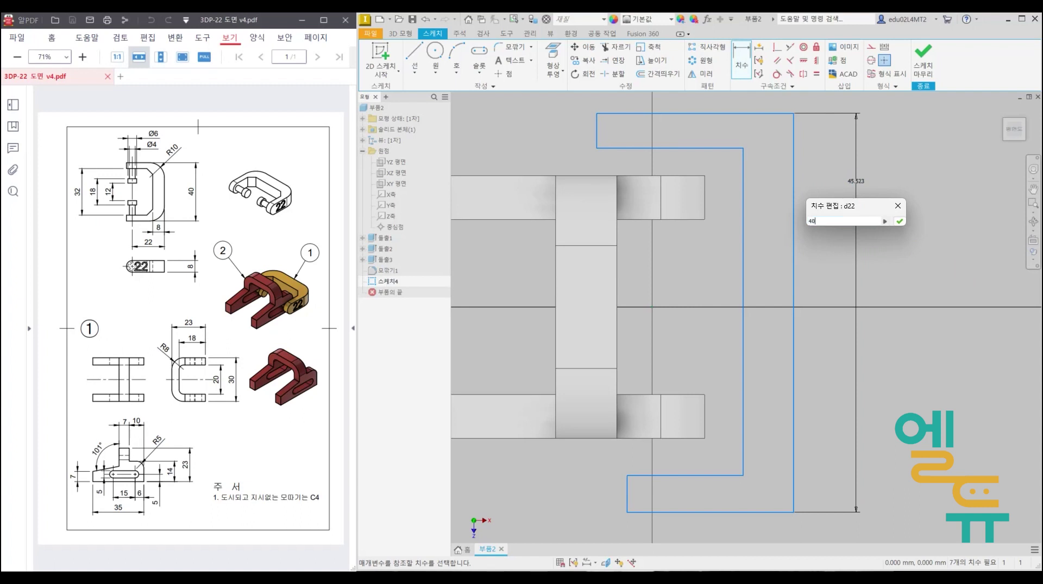
pyautogui.press('Return')
pyautogui.click(742, 287)
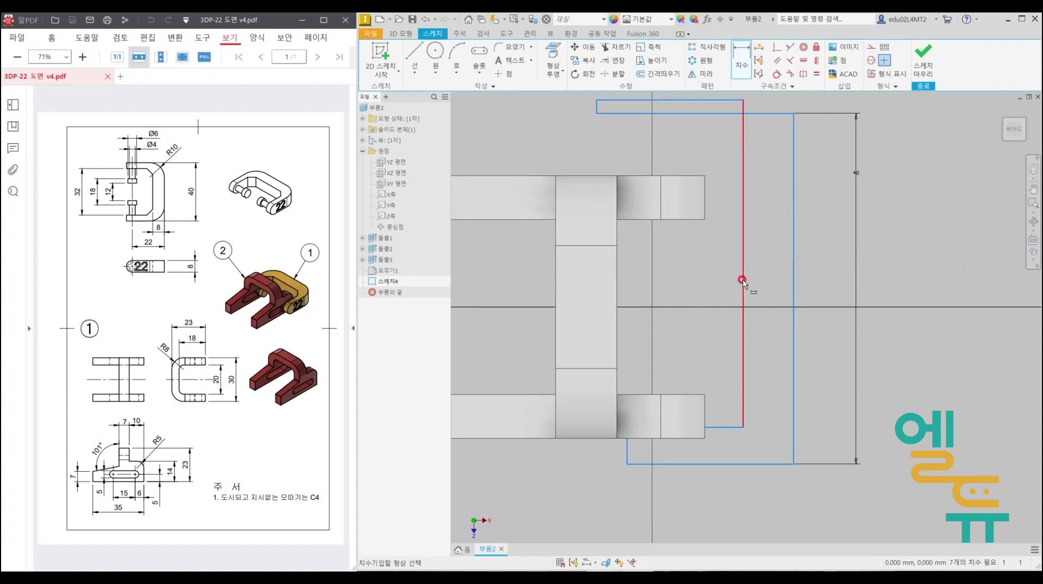
pyautogui.click(817, 287)
pyautogui.write('32')
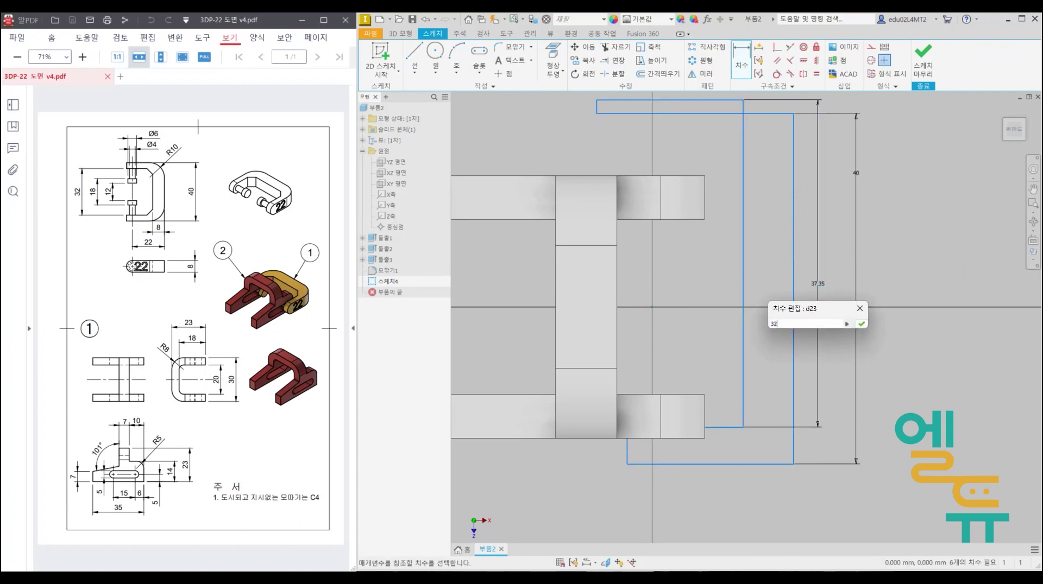
pyautogui.press('Return')
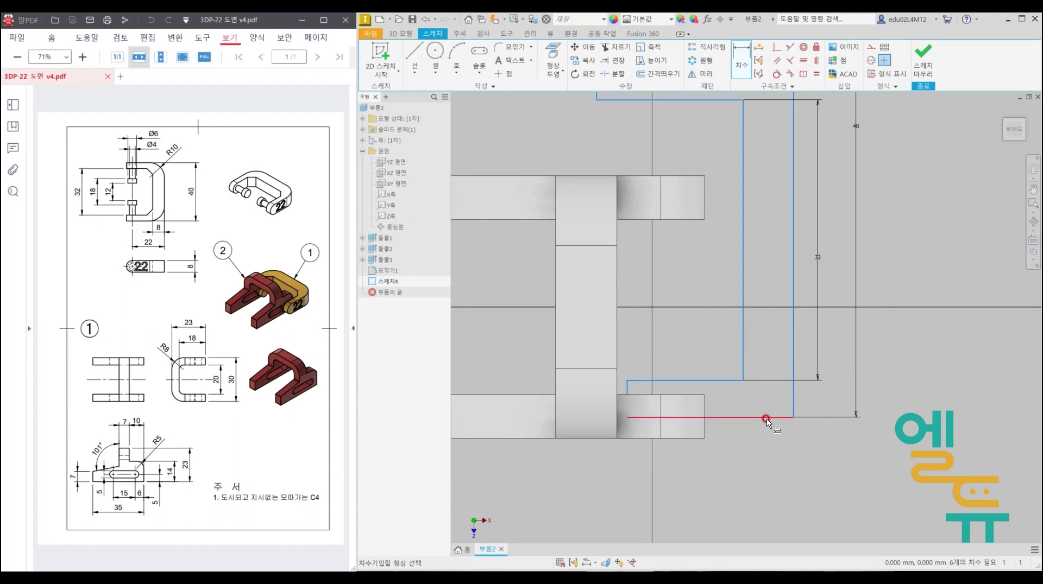
# Dimension the outer edge of the C profile's lower arm as 22+4 mm.
pyautogui.click(765, 418)
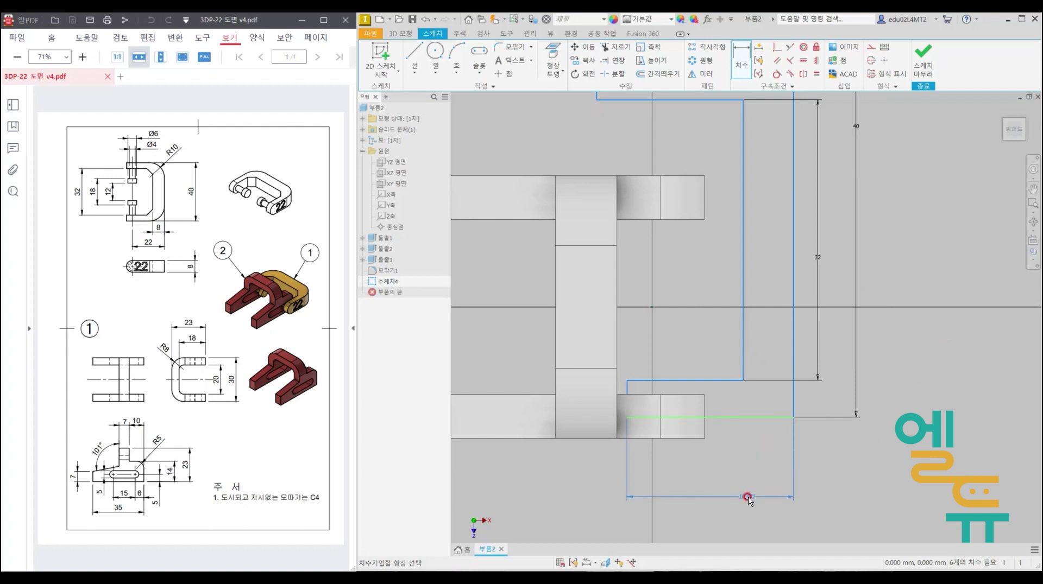
pyautogui.click(745, 496)
pyautogui.write('22+4')
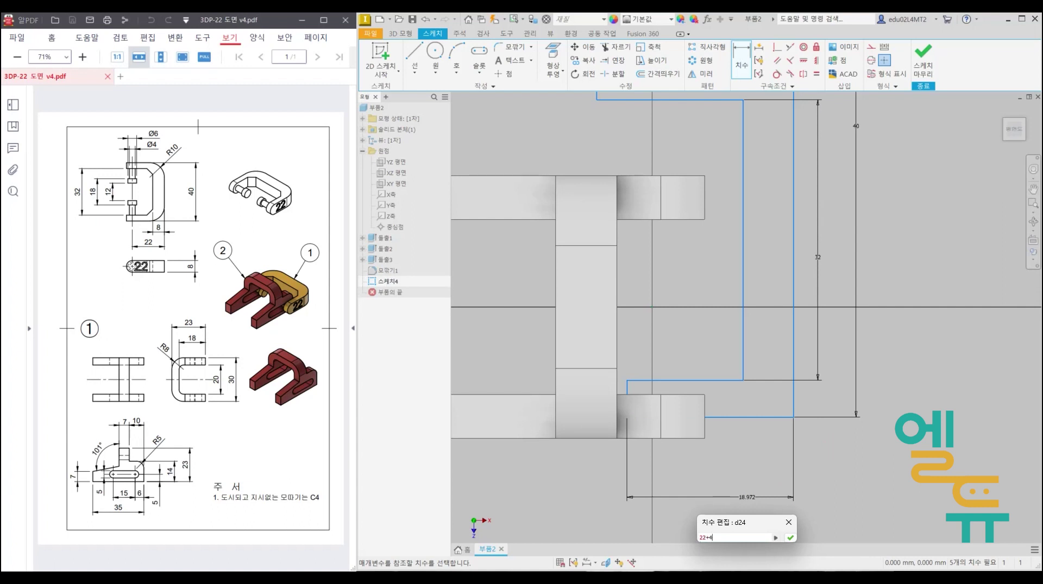
pyautogui.press('Return')
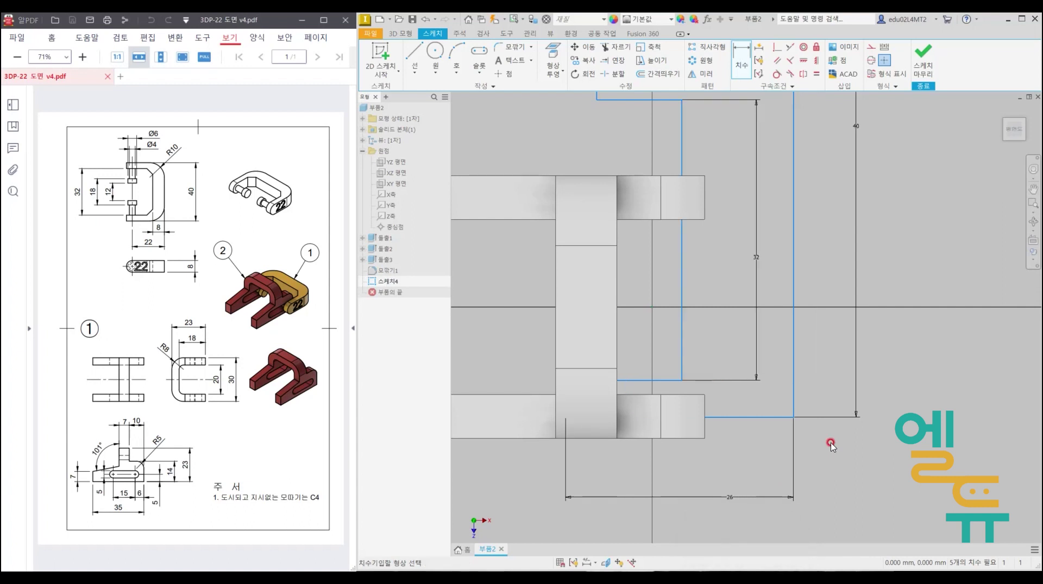
pyautogui.moveTo(840, 357); pyautogui.dragTo(819, 413, button='middle')
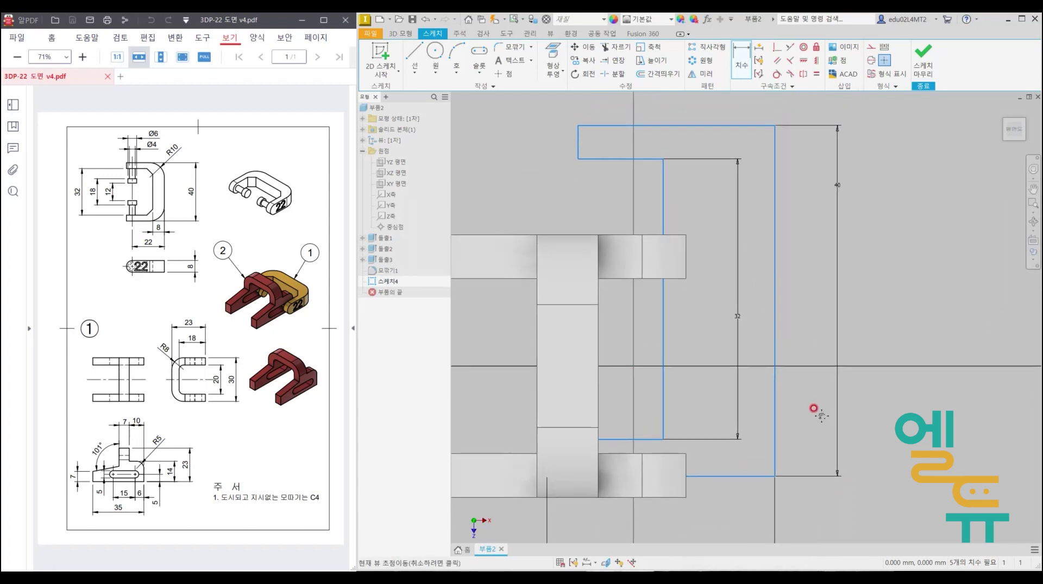
# Dimension the thickness of the C profile's spine between its long inner and outer edges as 8 mm.
pyautogui.click(664, 196)
pyautogui.click(770, 196)
pyautogui.click(761, 209)
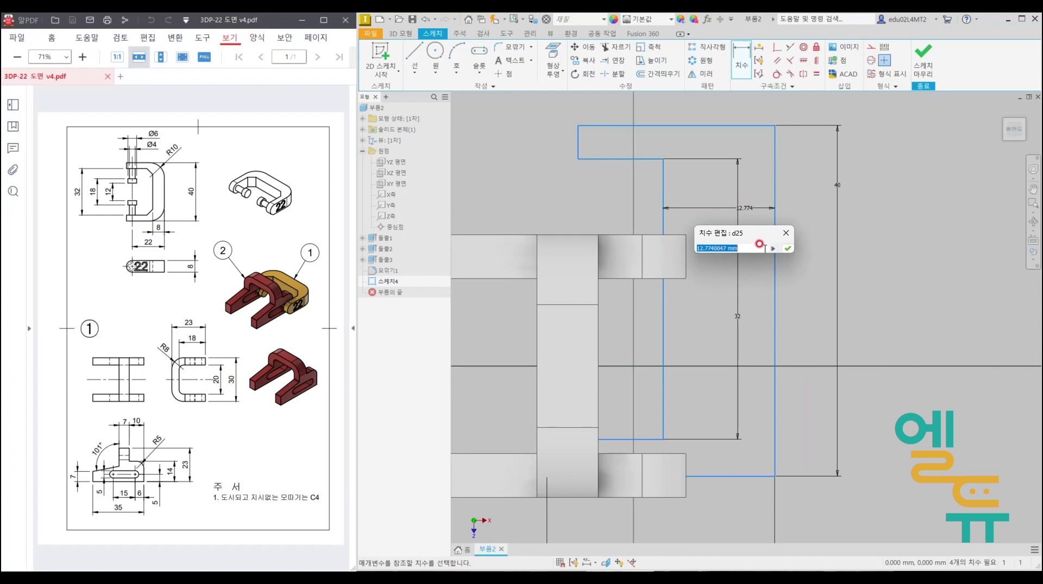
pyautogui.write('8')
pyautogui.press('Return')
pyautogui.moveTo(802, 239); pyautogui.dragTo(822, 239, button='middle')
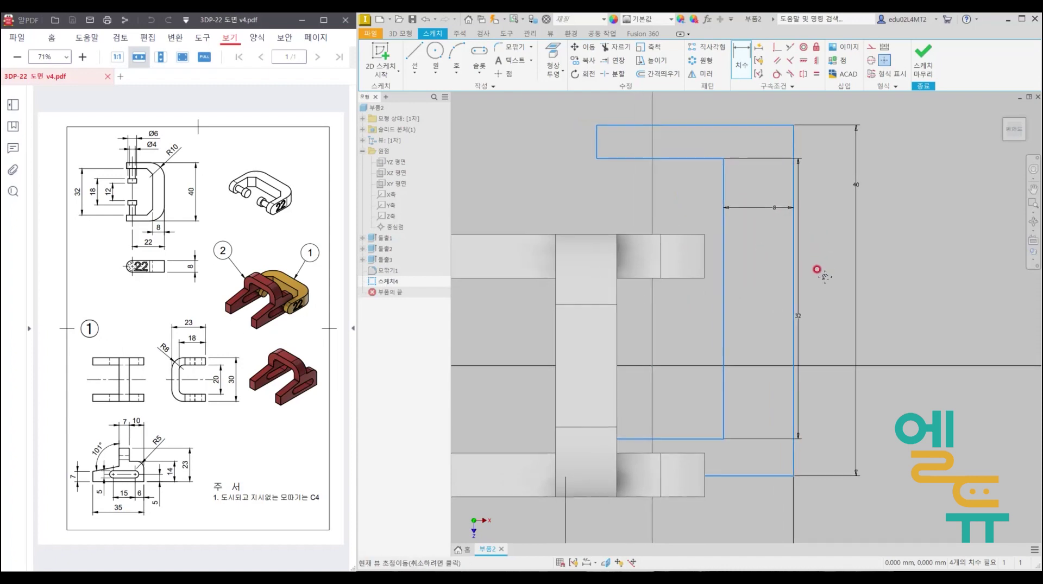
pyautogui.click(565, 439)
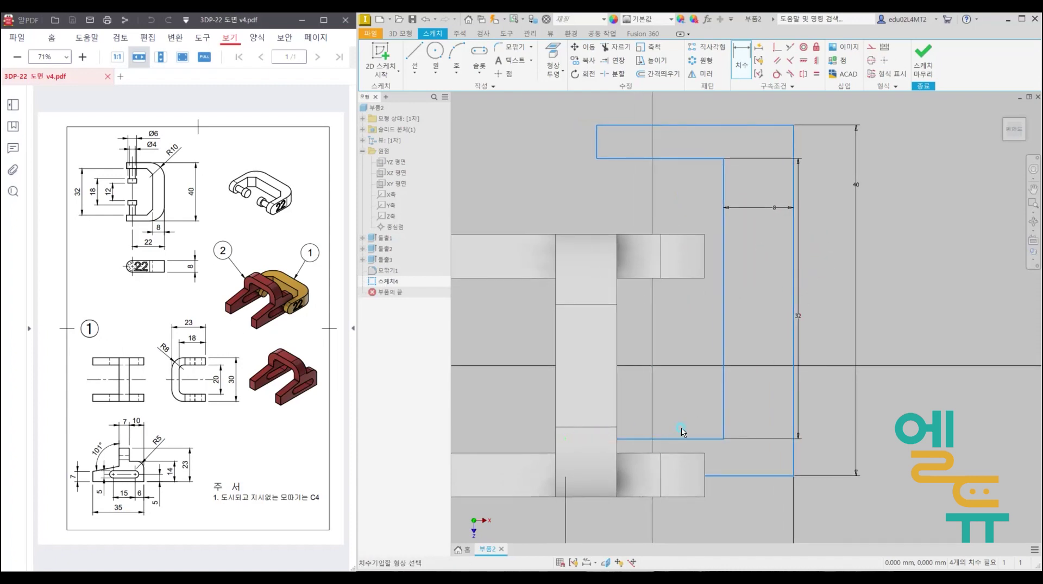
pyautogui.click(722, 440)
pyautogui.press('Escape')
pyautogui.moveTo(724, 435)
pyautogui.mouseDown()
pyautogui.moveTo(778, 464)
pyautogui.moveTo(785, 521)
pyautogui.mouseUp()
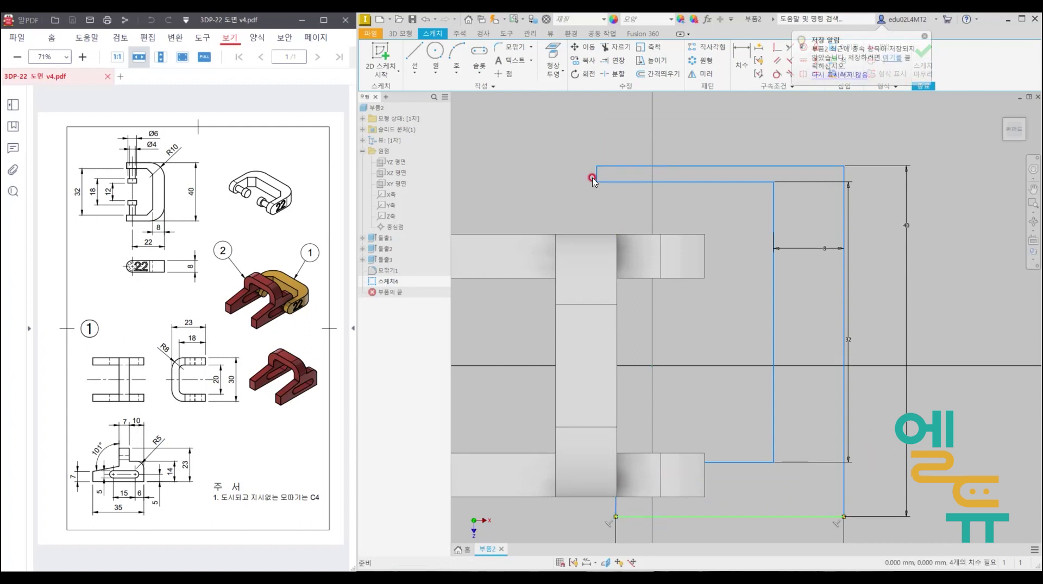
pyautogui.click(650, 124)
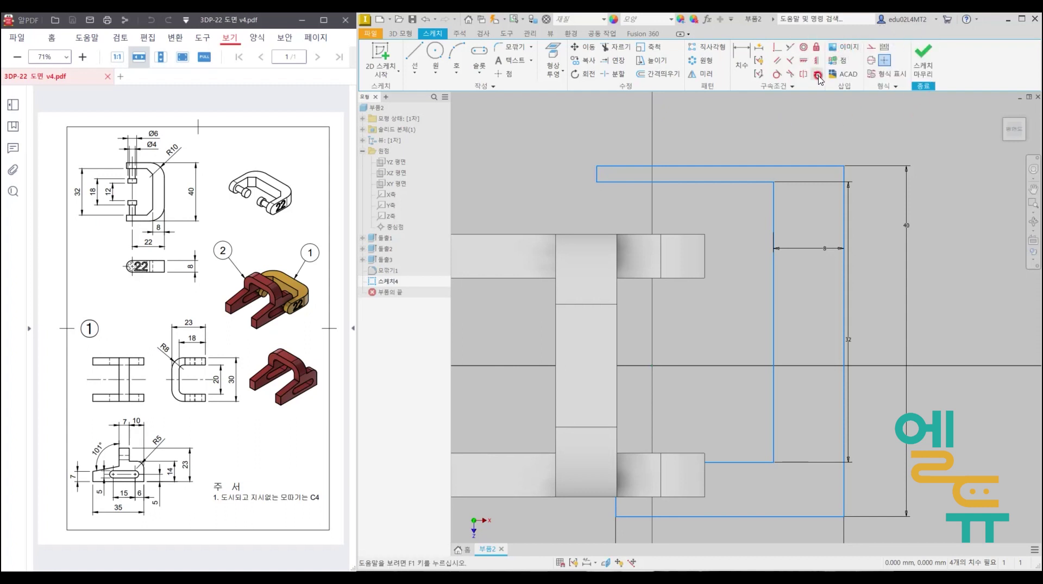
# Apply an Equal constraint to the short end edges of the C profile's upper and lower arms.
pyautogui.click(817, 76)
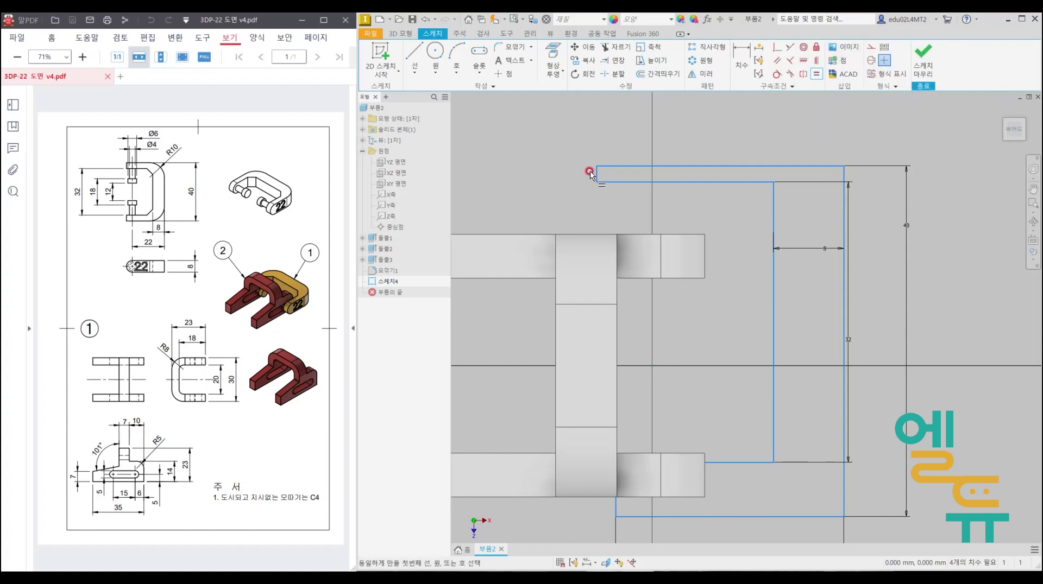
pyautogui.click(595, 175)
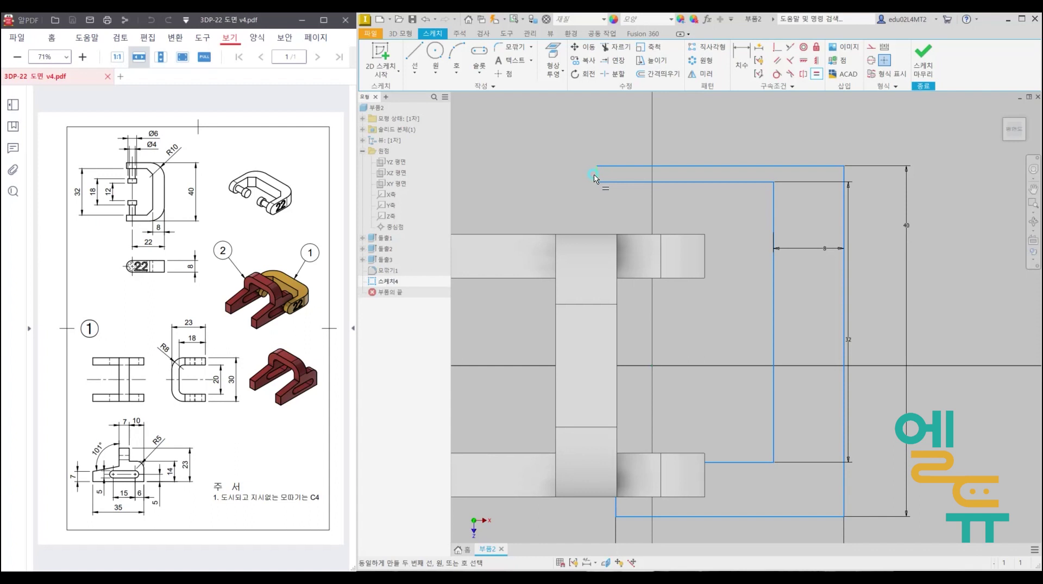
pyautogui.click(614, 510)
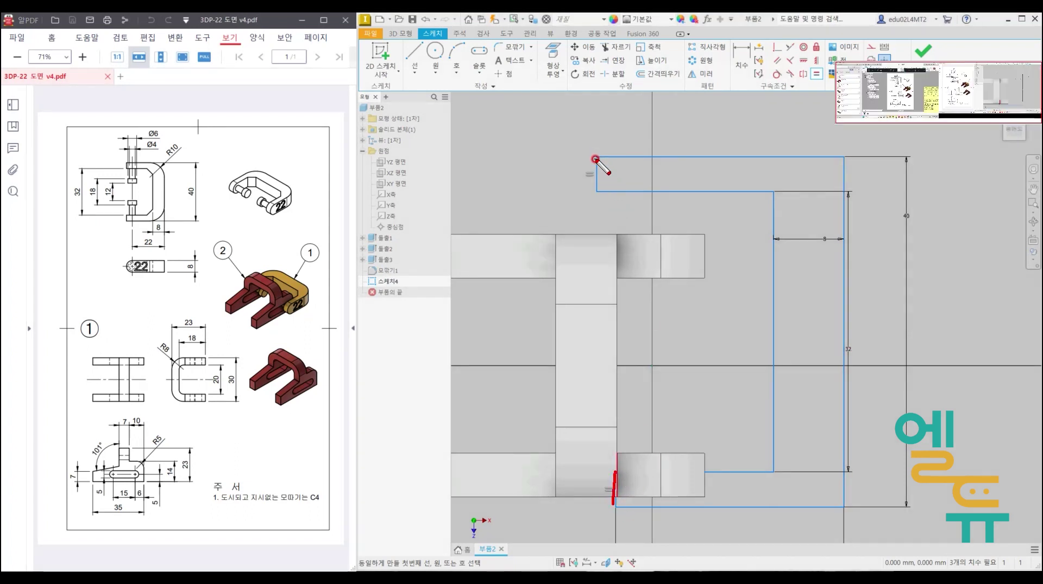
pyautogui.press('Escape')
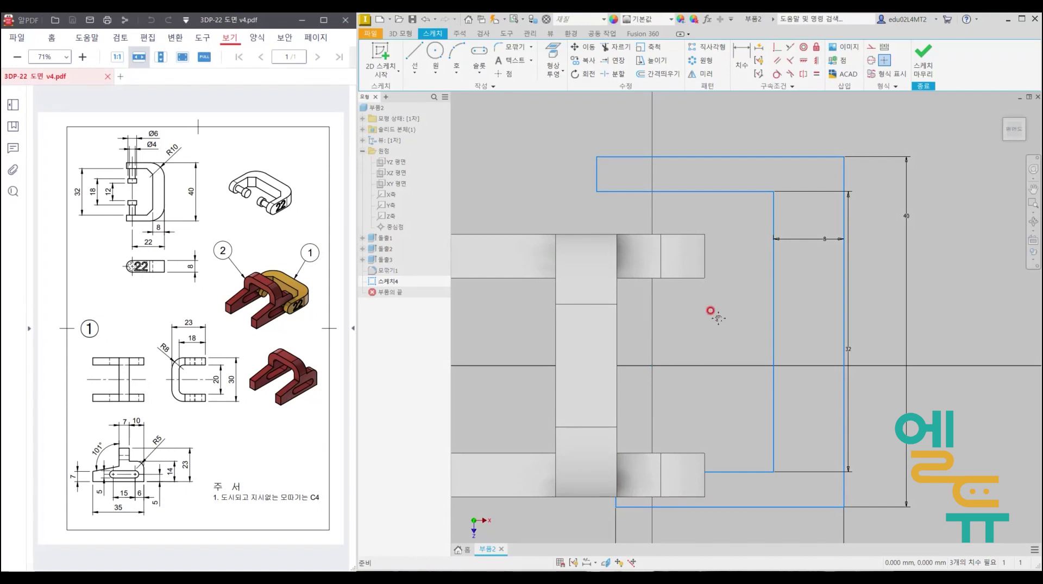
# Dimension the distance from the origin to the C profile's long outer edge as 22 mm.
pyautogui.moveTo(718, 318); pyautogui.dragTo(699, 253, button='middle')
pyautogui.moveTo(682, 440); pyautogui.dragTo(683, 478)
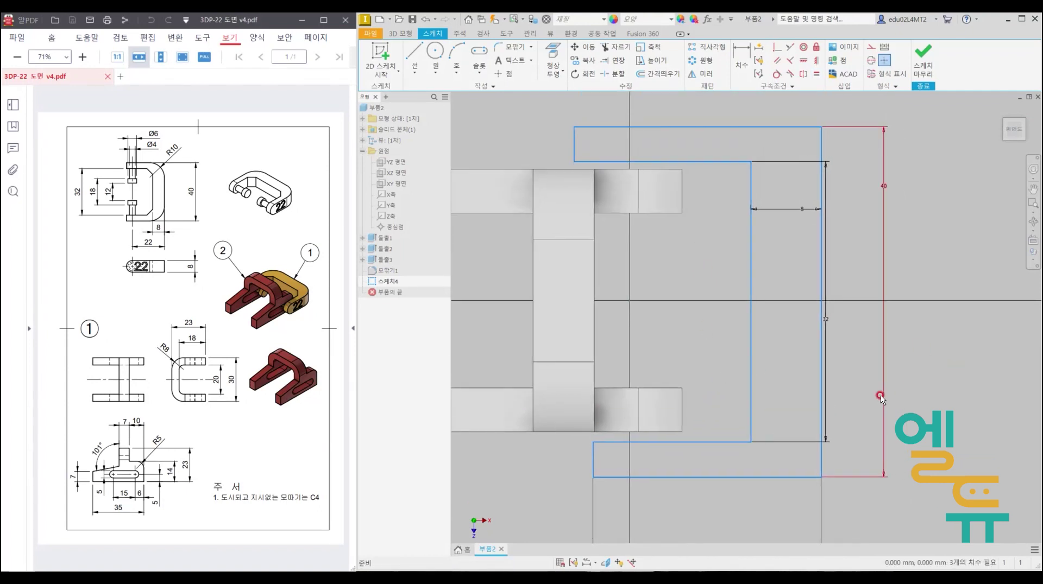
pyautogui.moveTo(724, 358); pyautogui.dragTo(709, 357, button='middle')
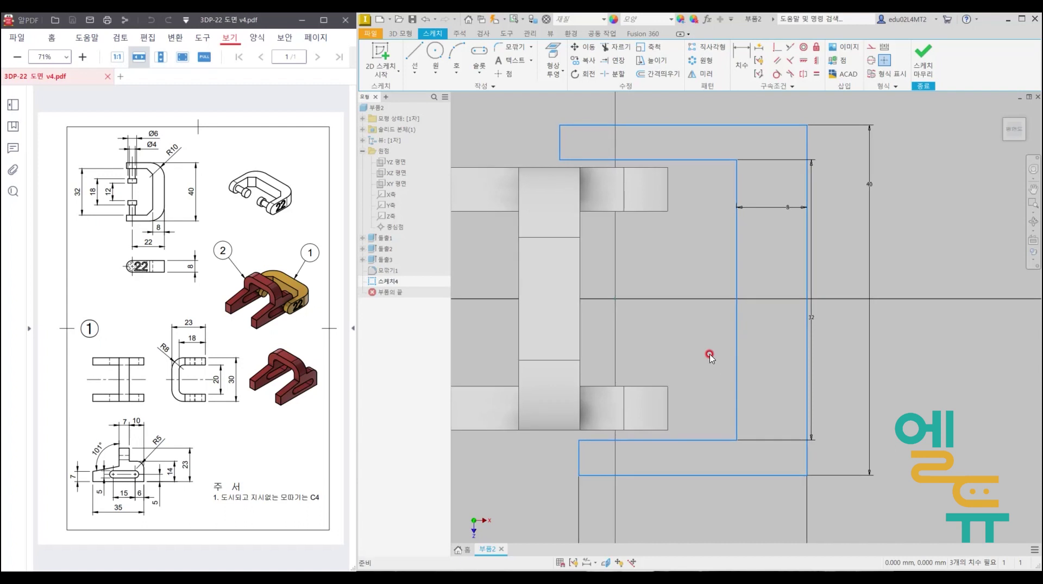
pyautogui.click(742, 60)
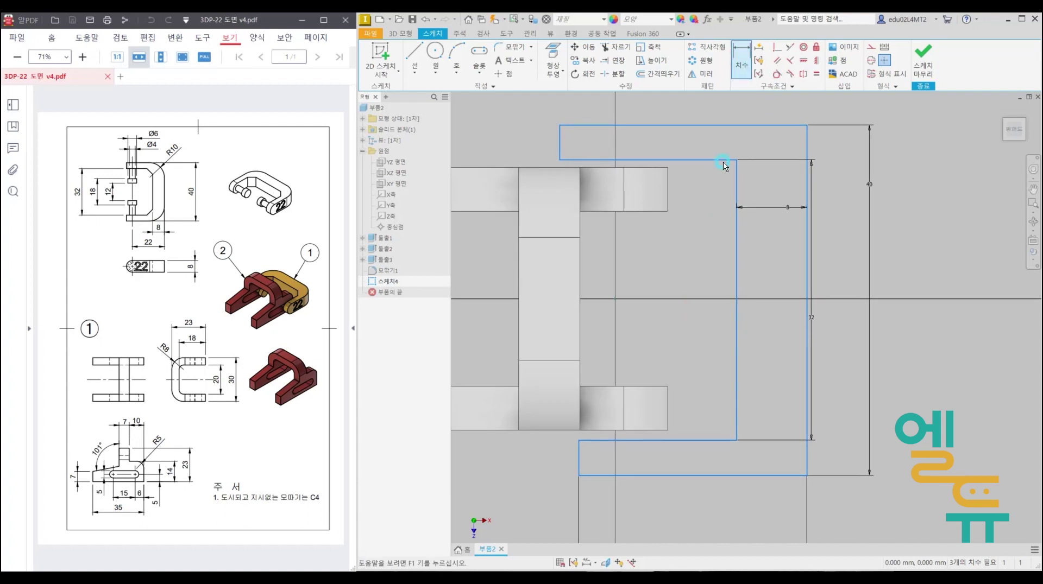
pyautogui.click(617, 300)
pyautogui.click(806, 319)
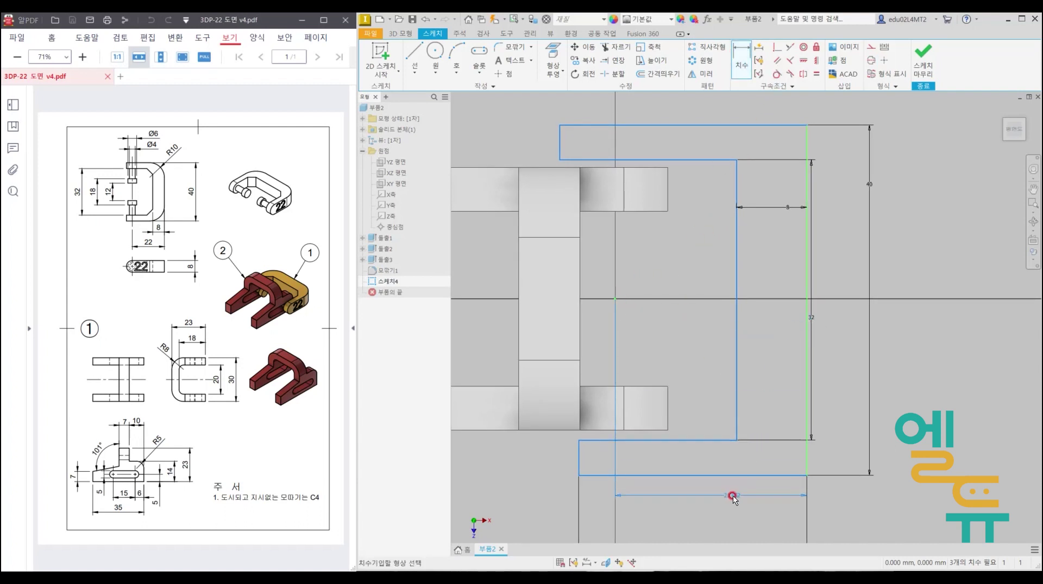
pyautogui.click(732, 496)
pyautogui.press('Return')
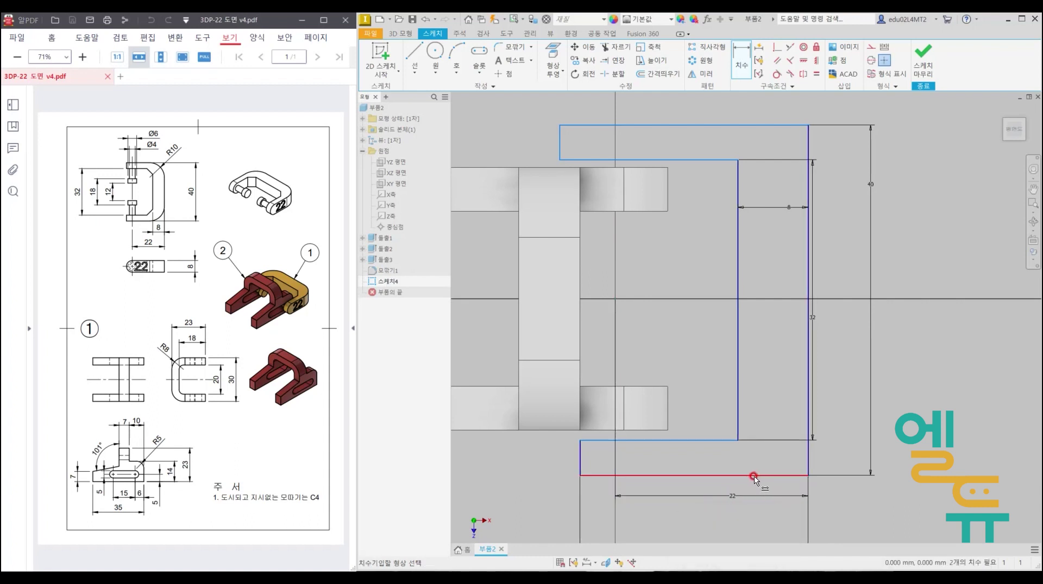
pyautogui.hotkey('ctrl', '2')
pyautogui.moveTo(154, 251)
pyautogui.mouseDown()
pyautogui.moveTo(135, 251)
pyautogui.moveTo(151, 238)
pyautogui.mouseUp()
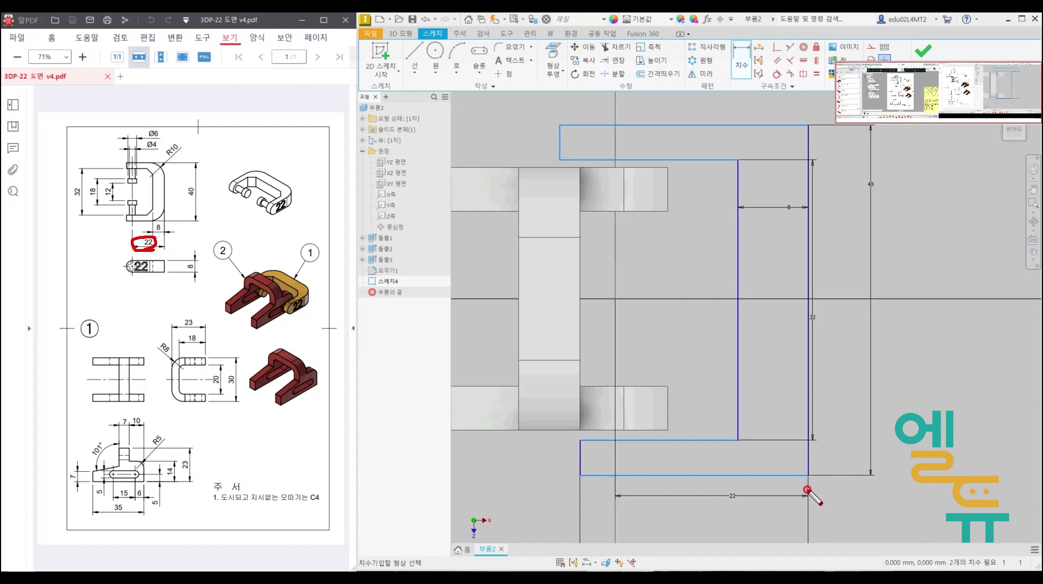
pyautogui.press('Escape')
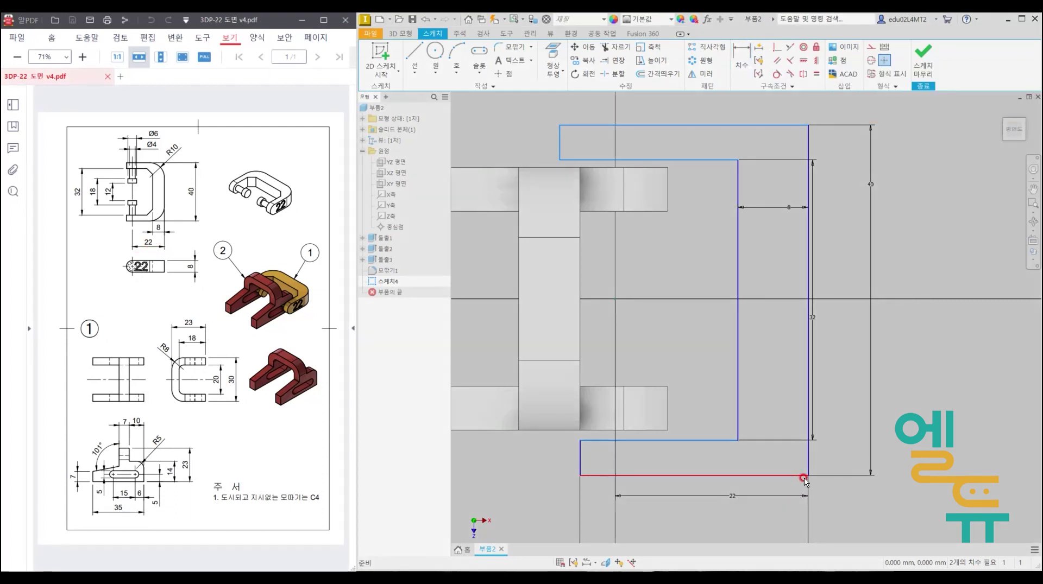
# Centre the C profile by constraining the midpoint of its long inner edge horizontally to the origin.
pyautogui.moveTo(803, 478)
pyautogui.mouseDown()
pyautogui.moveTo(791, 491)
pyautogui.moveTo(782, 472)
pyautogui.moveTo(776, 493)
pyautogui.mouseUp()
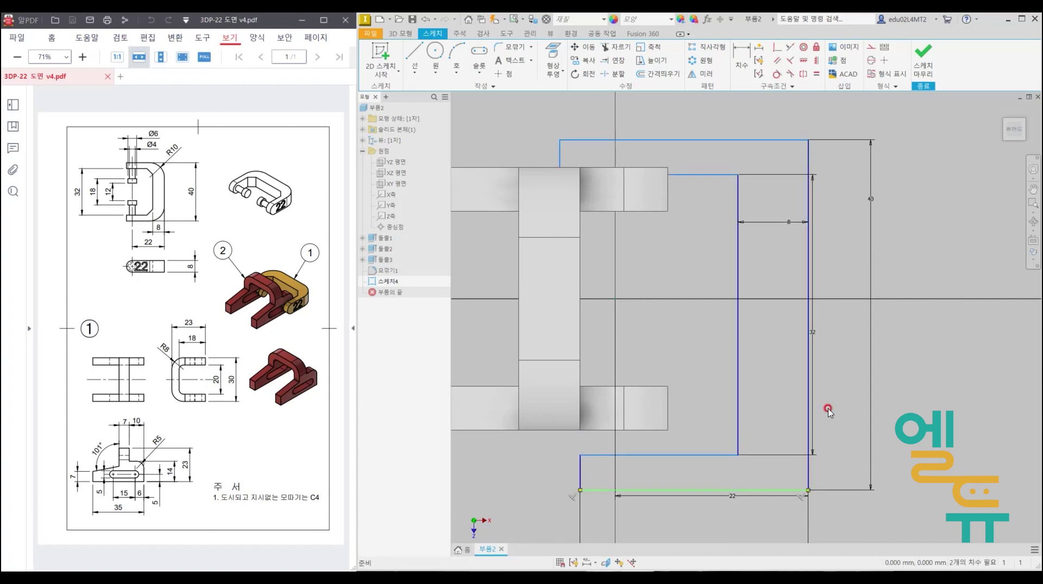
pyautogui.click(804, 62)
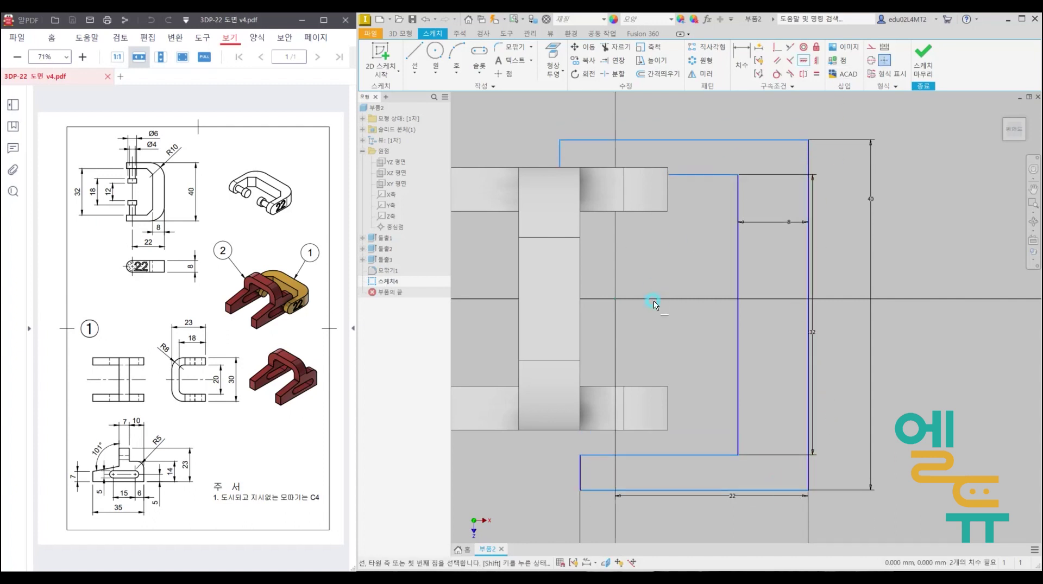
pyautogui.click(615, 298)
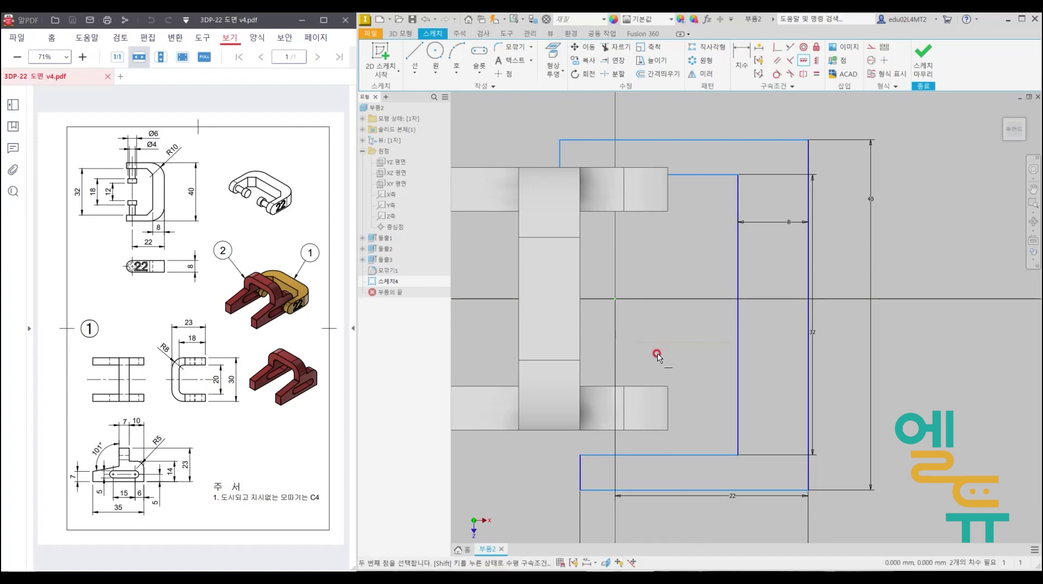
pyautogui.click(737, 318)
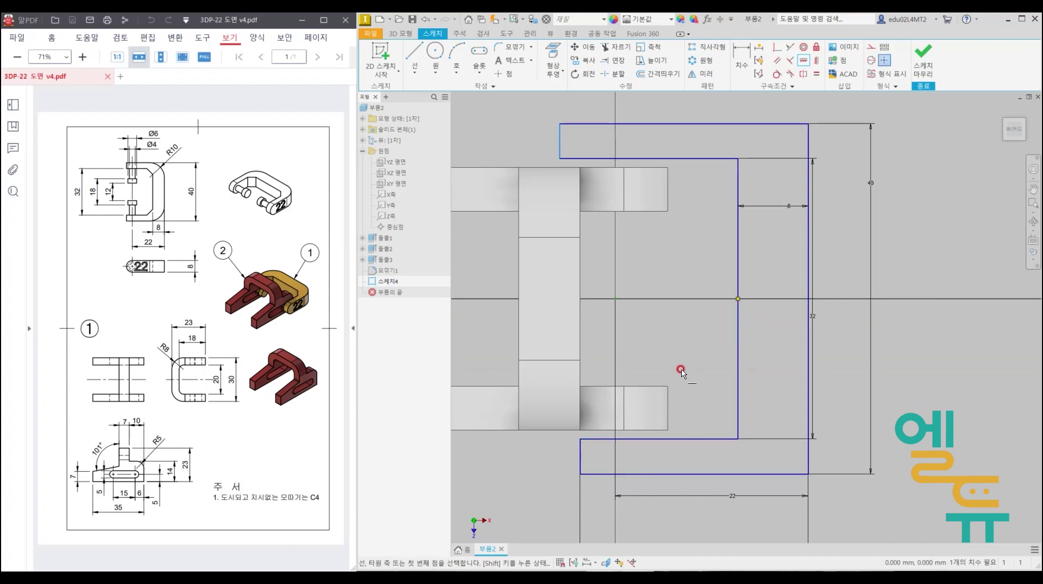
pyautogui.moveTo(559, 145); pyautogui.dragTo(530, 145)
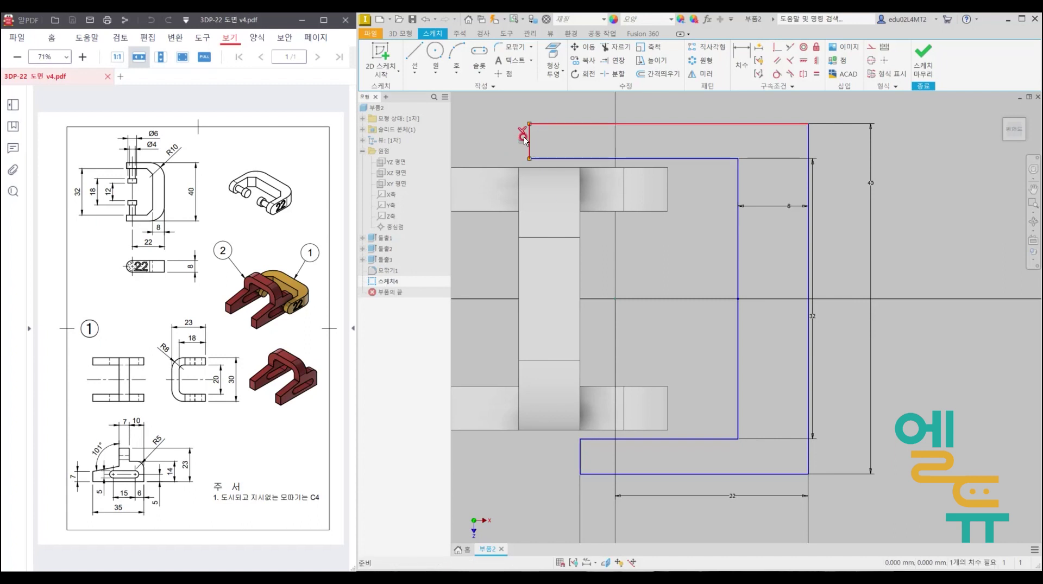
pyautogui.moveTo(590, 474); pyautogui.dragTo(812, 473)
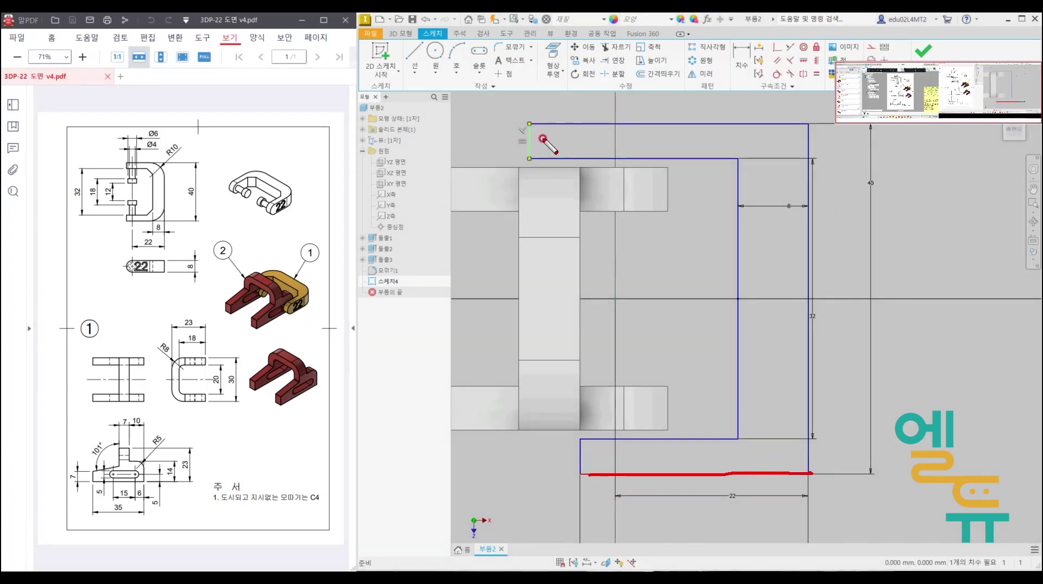
pyautogui.moveTo(528, 127); pyautogui.dragTo(786, 125)
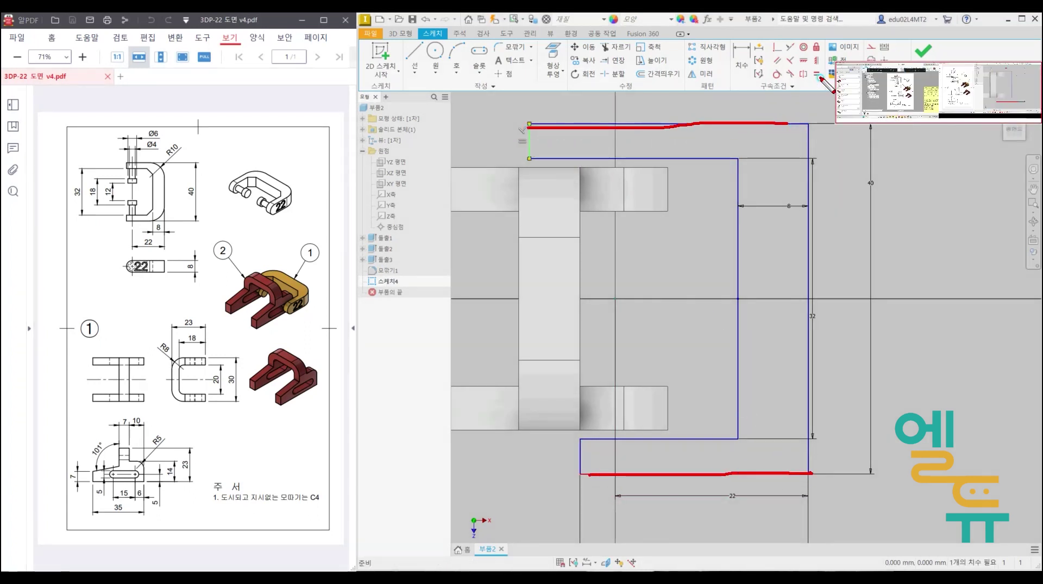
pyautogui.moveTo(819, 80)
pyautogui.mouseDown()
pyautogui.moveTo(818, 65)
pyautogui.moveTo(820, 78)
pyautogui.mouseUp()
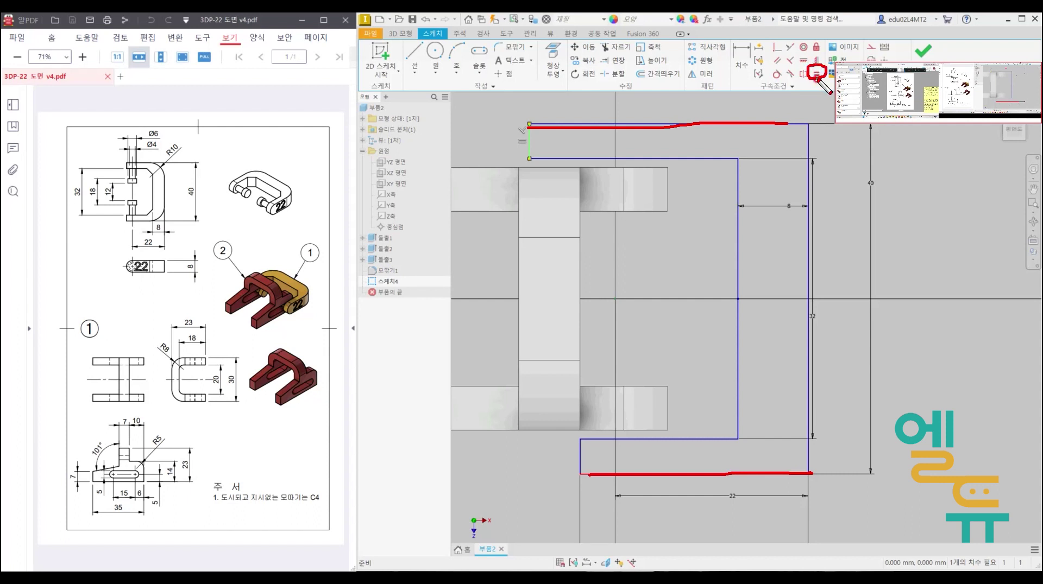
pyautogui.press('Escape')
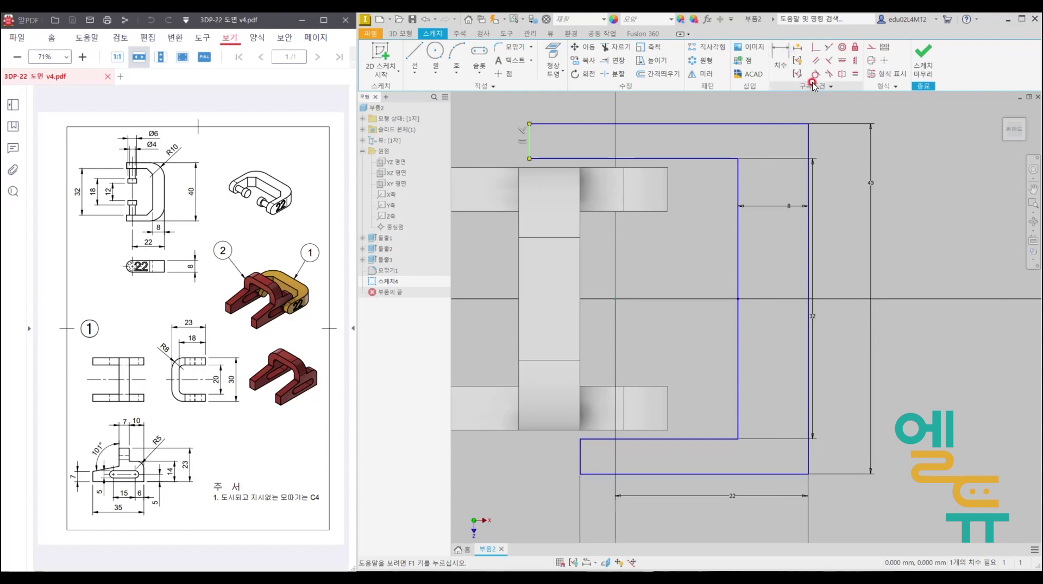
# Apply a Collinear constraint to the short end edges of the C profile's two arms and finish the sketch.
pyautogui.click(828, 48)
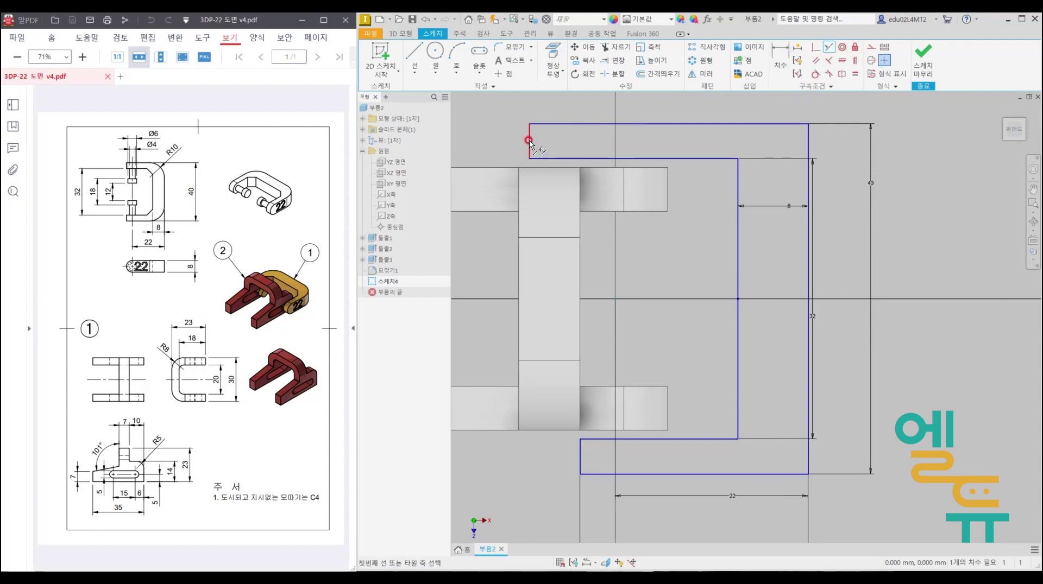
pyautogui.click(530, 143)
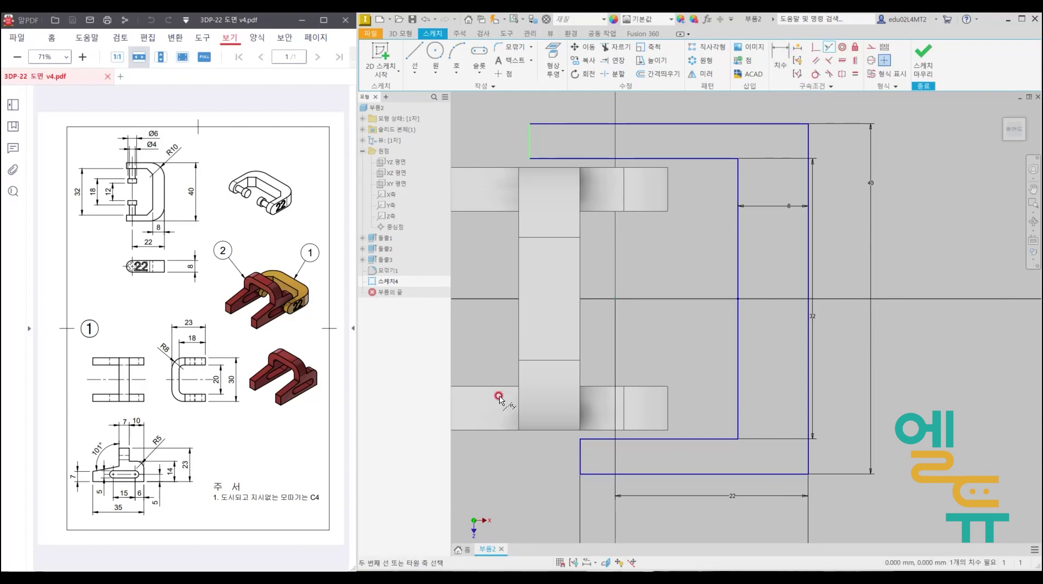
pyautogui.click(579, 455)
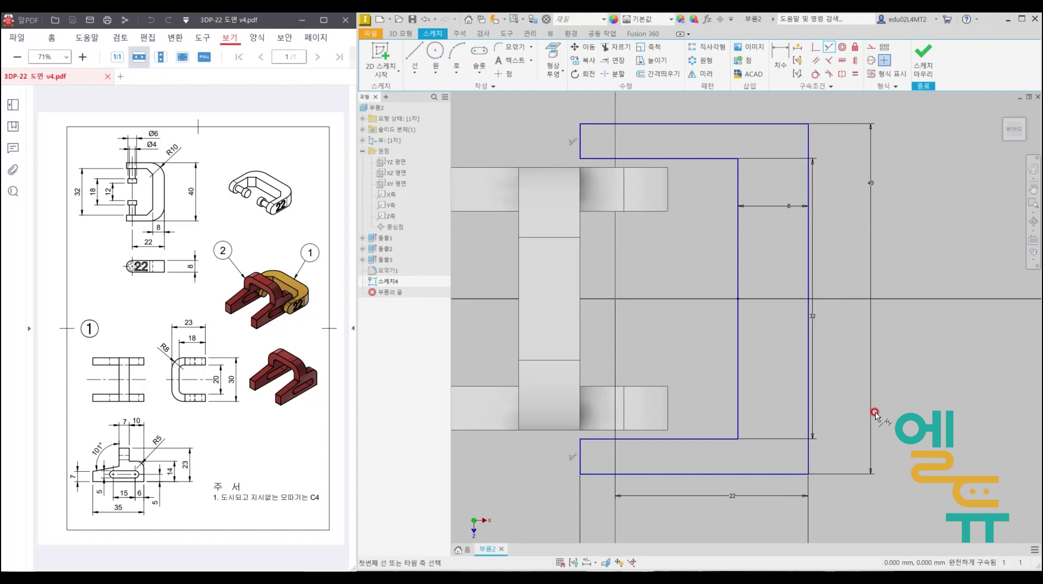
pyautogui.click(921, 63)
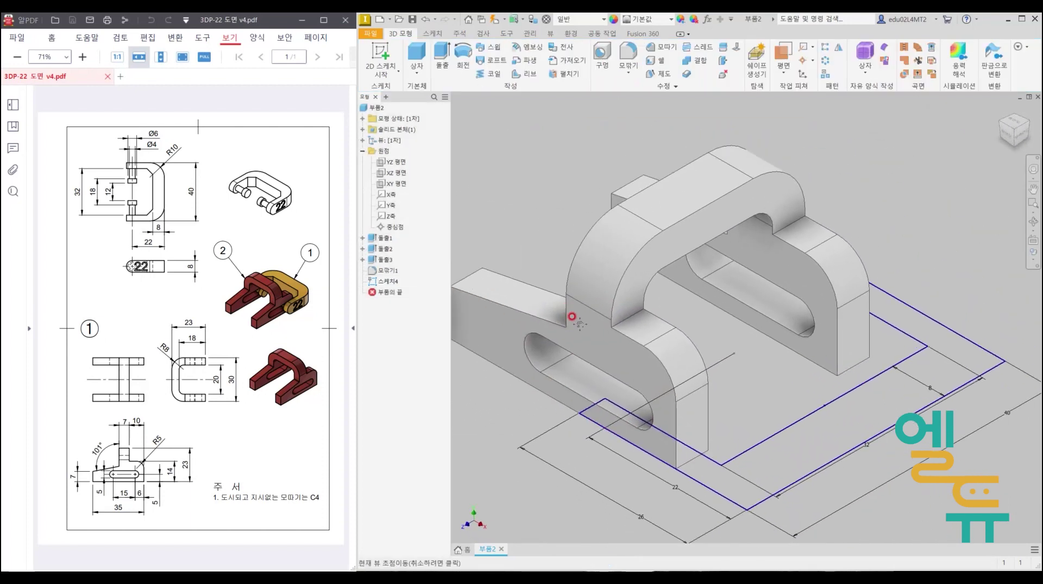
pyautogui.click(442, 54)
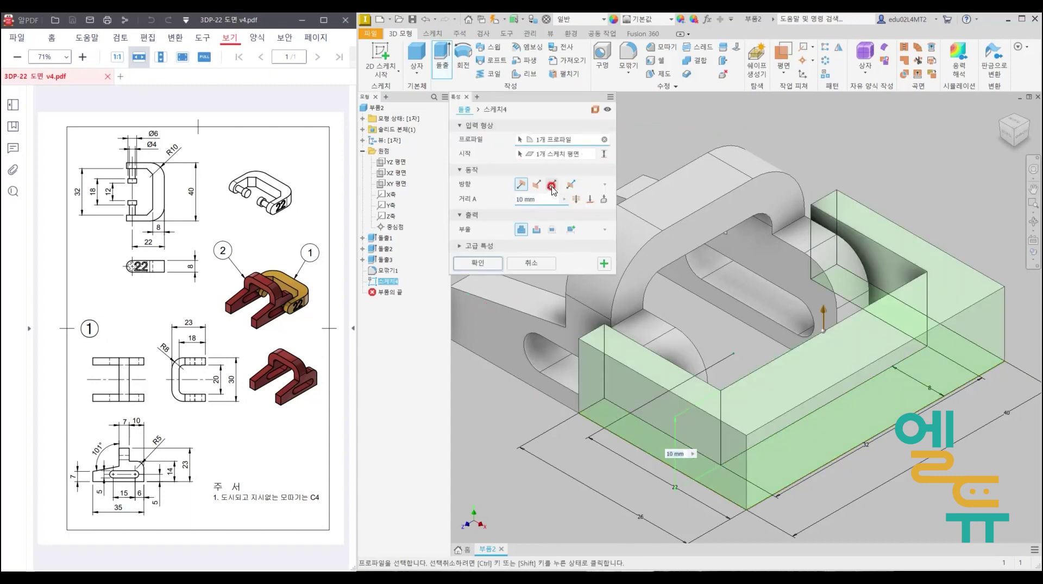
pyautogui.click(551, 187)
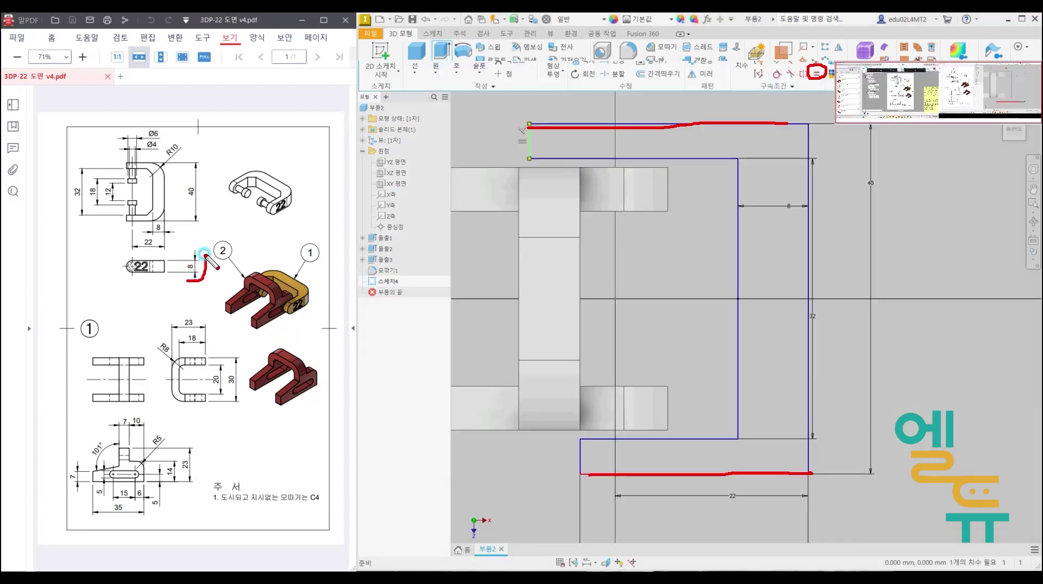
pyautogui.moveTo(184, 276); pyautogui.dragTo(178, 278)
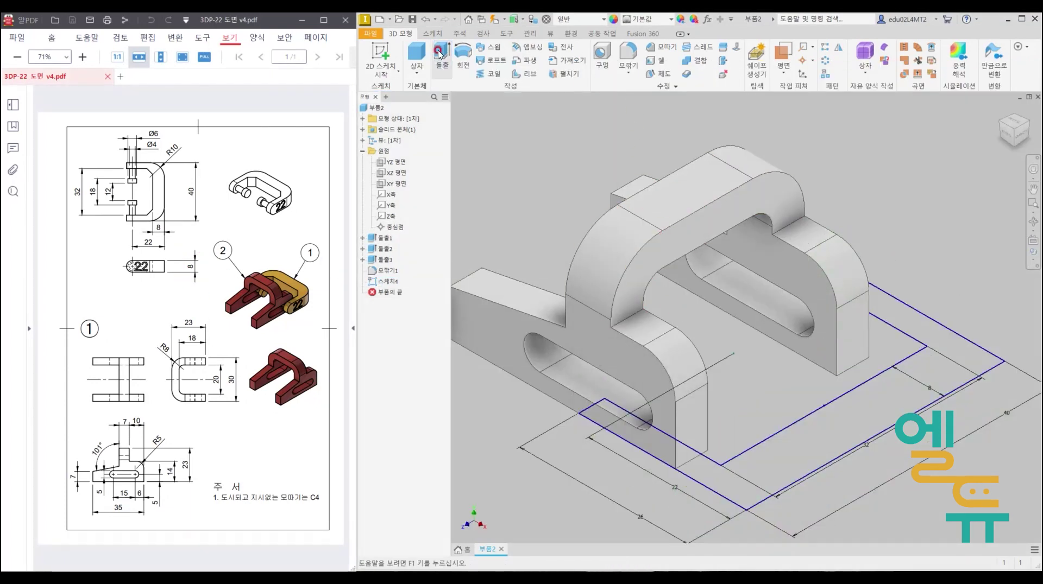
# Extrude the C profile 8 mm symmetrically about the sketch plane as a new solid.
pyautogui.click(439, 51)
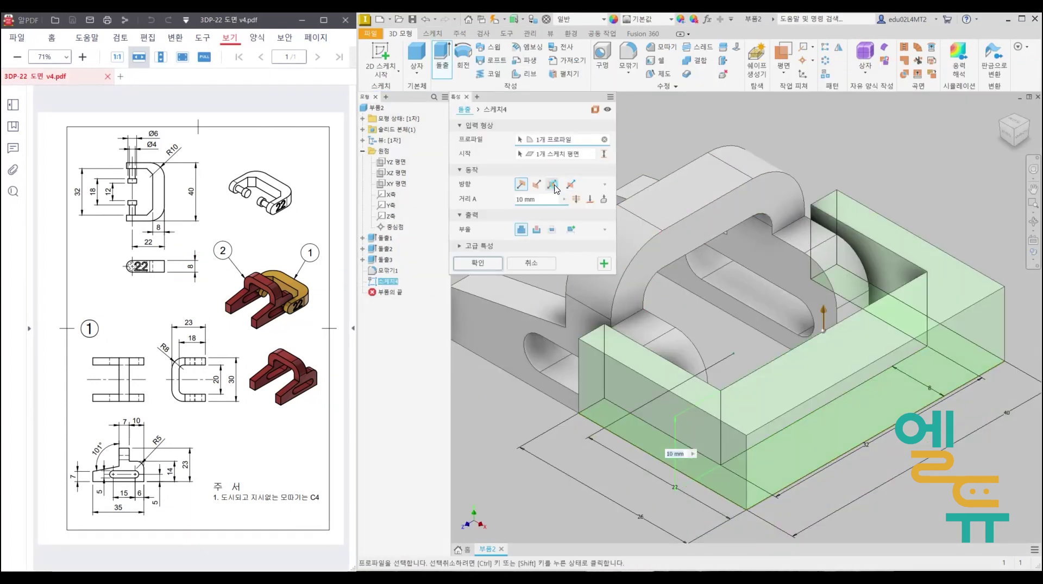
pyautogui.click(552, 185)
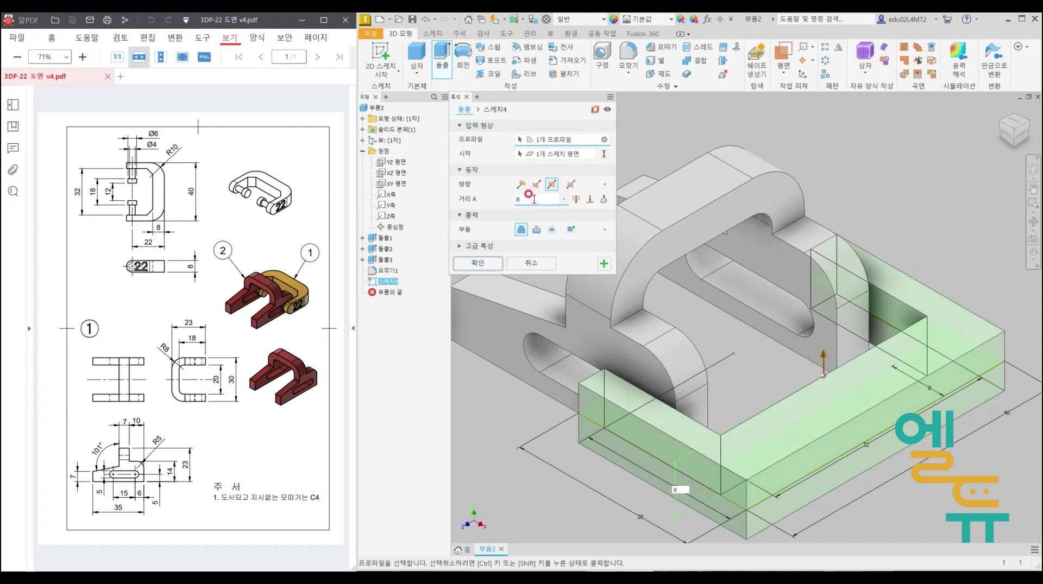
pyautogui.click(524, 233)
pyautogui.click(572, 229)
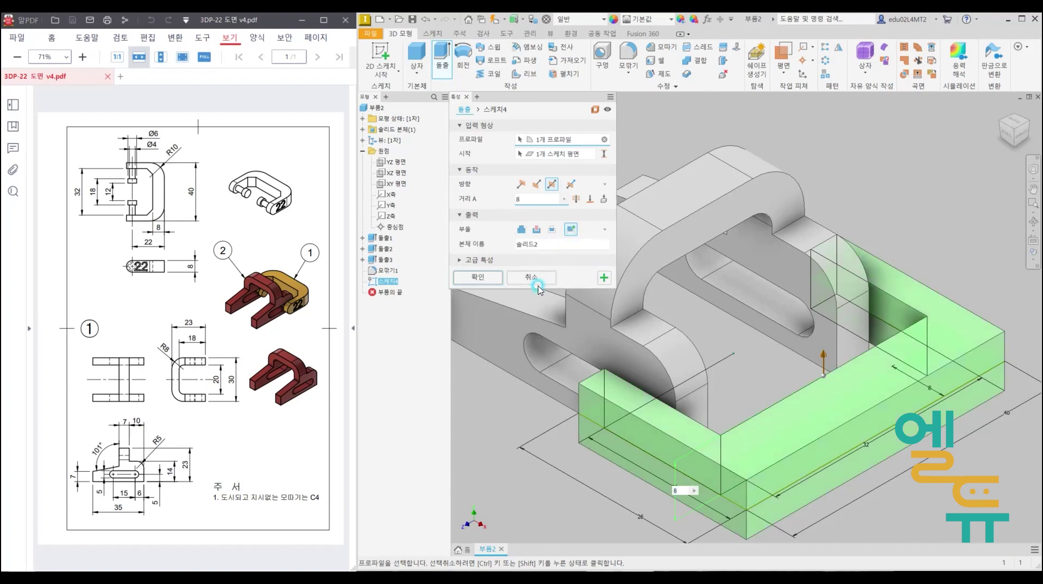
pyautogui.click(477, 277)
pyautogui.scroll(-1, 511, 361)
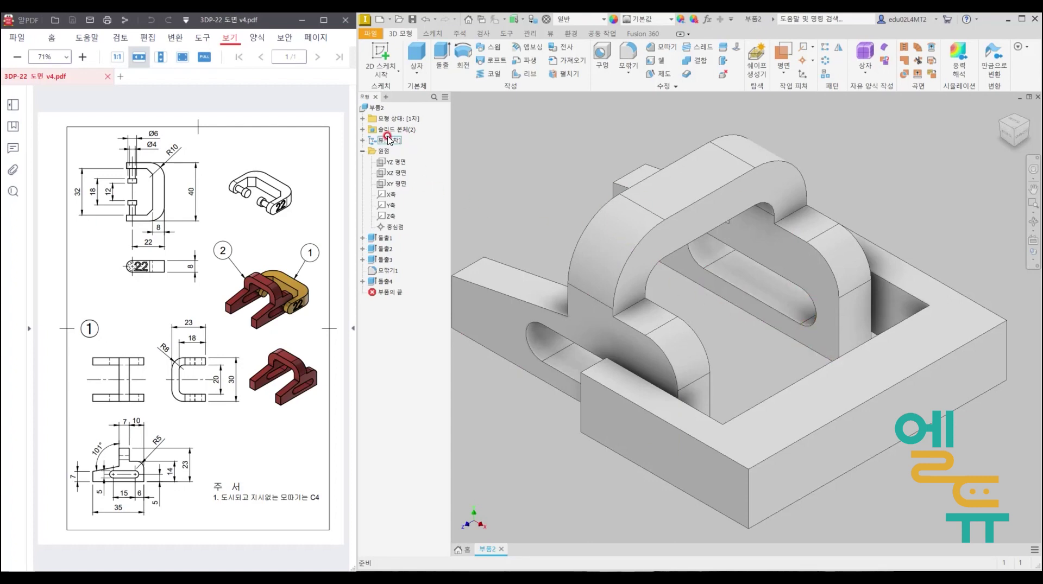
# Hide the fork's solid body so that only the C-shaped clamp is shown.
pyautogui.click(362, 129)
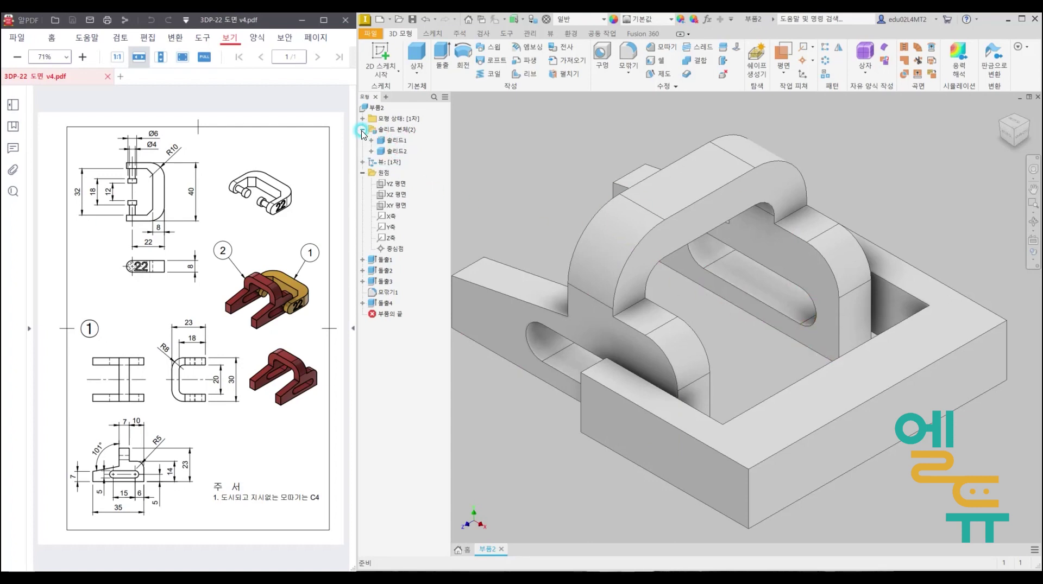
pyautogui.rightClick(388, 142)
pyautogui.click(411, 194)
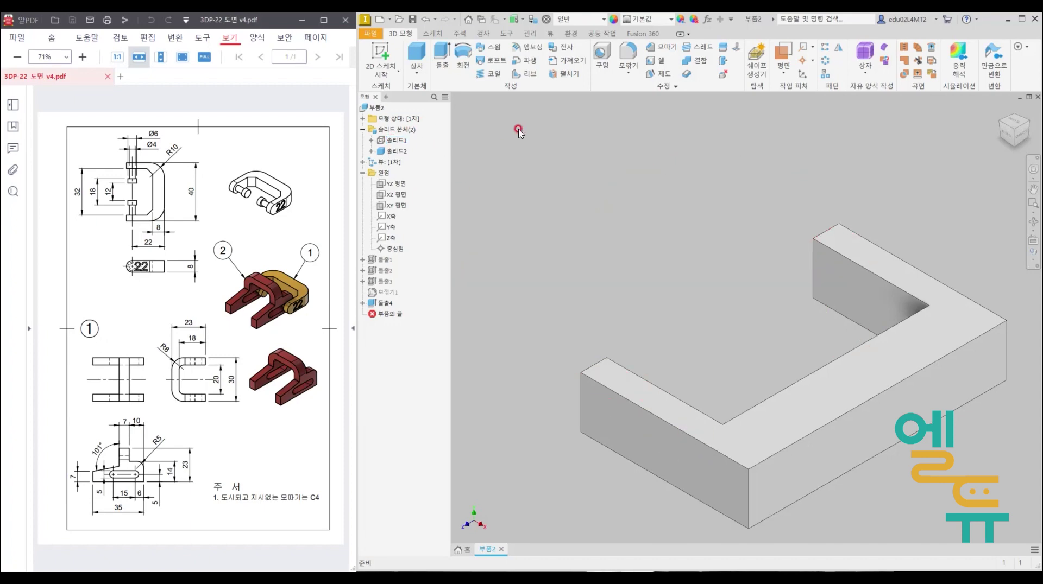
# Turn the fork solid's visibility back on and then off again.
pyautogui.click(362, 130)
pyautogui.click(362, 129)
pyautogui.click(395, 141)
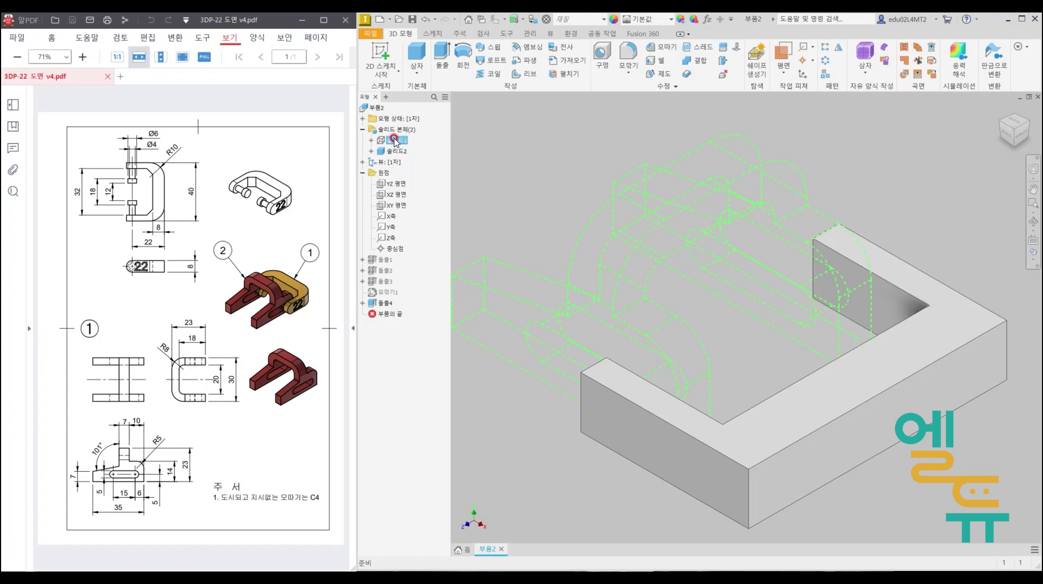
pyautogui.rightClick(395, 142)
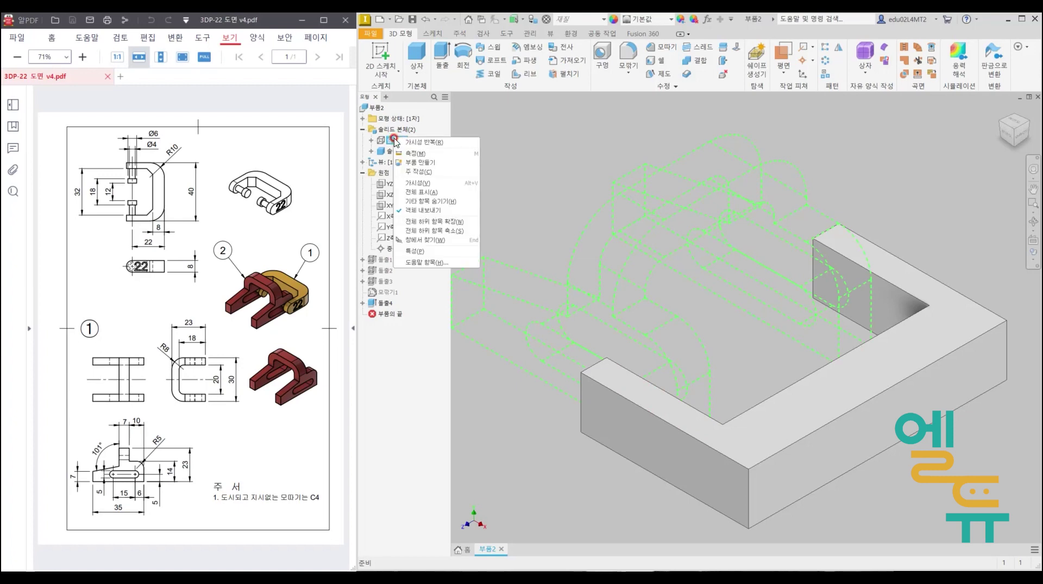
pyautogui.click(417, 184)
pyautogui.rightClick(396, 142)
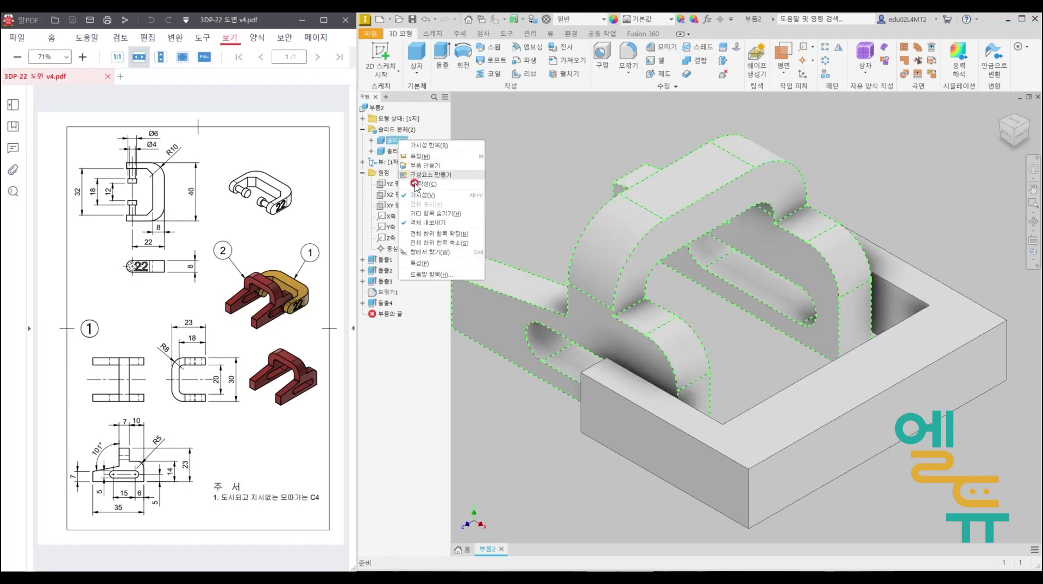
pyautogui.click(419, 198)
# Fillet the upper and lower end edges of both clamp arms with a 4 mm radius to round the arm ends.
pyautogui.moveTo(678, 254); pyautogui.dragTo(605, 226, button='middle')
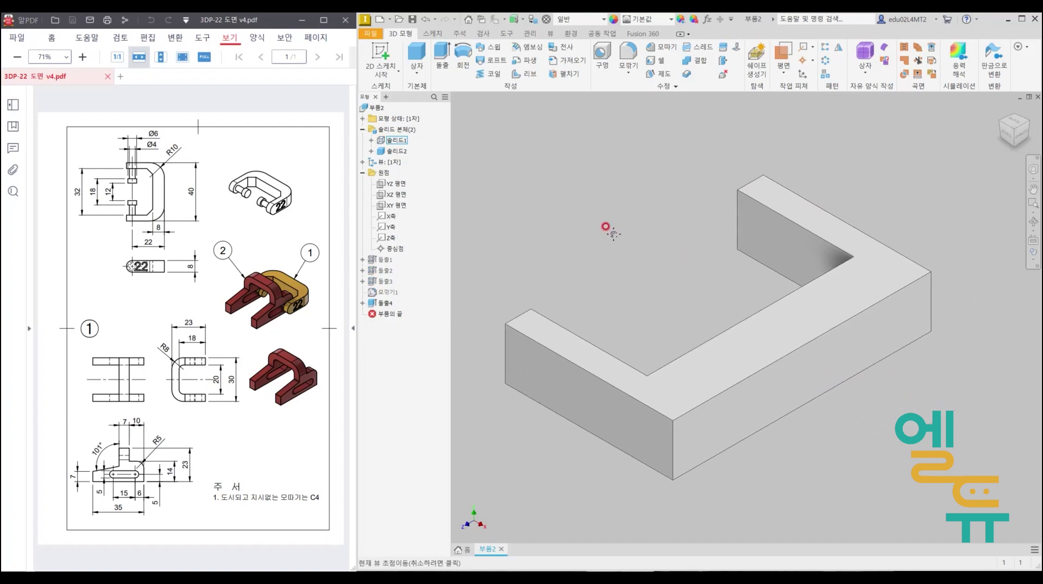
pyautogui.click(623, 47)
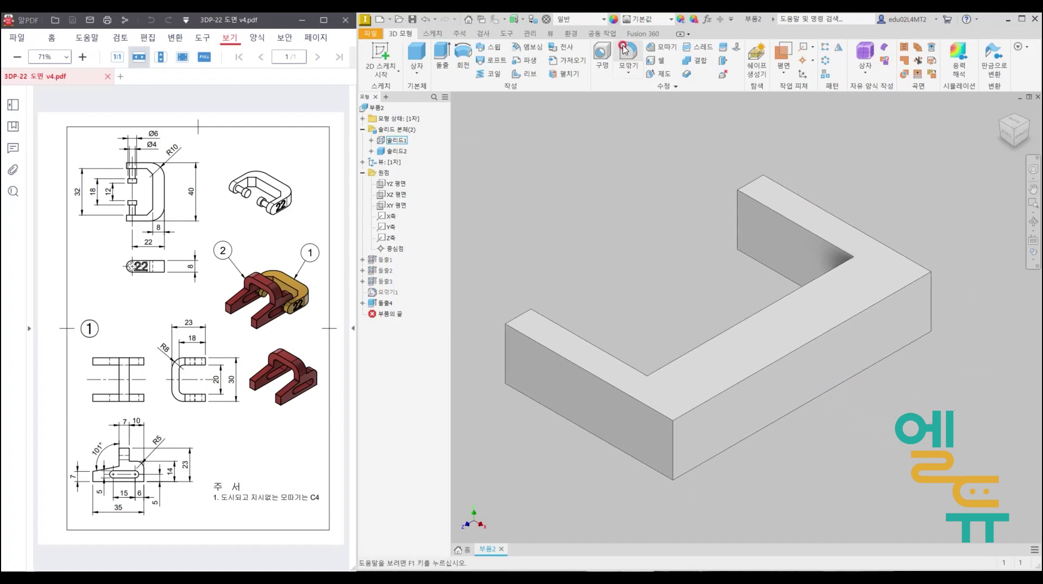
pyautogui.click(517, 317)
pyautogui.click(515, 379)
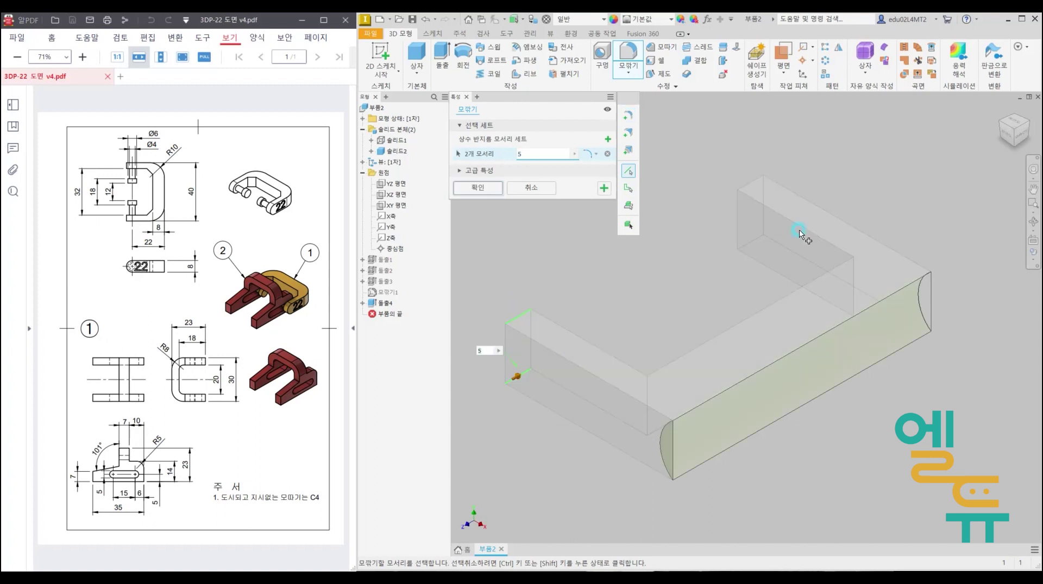
pyautogui.click(753, 185)
pyautogui.click(752, 241)
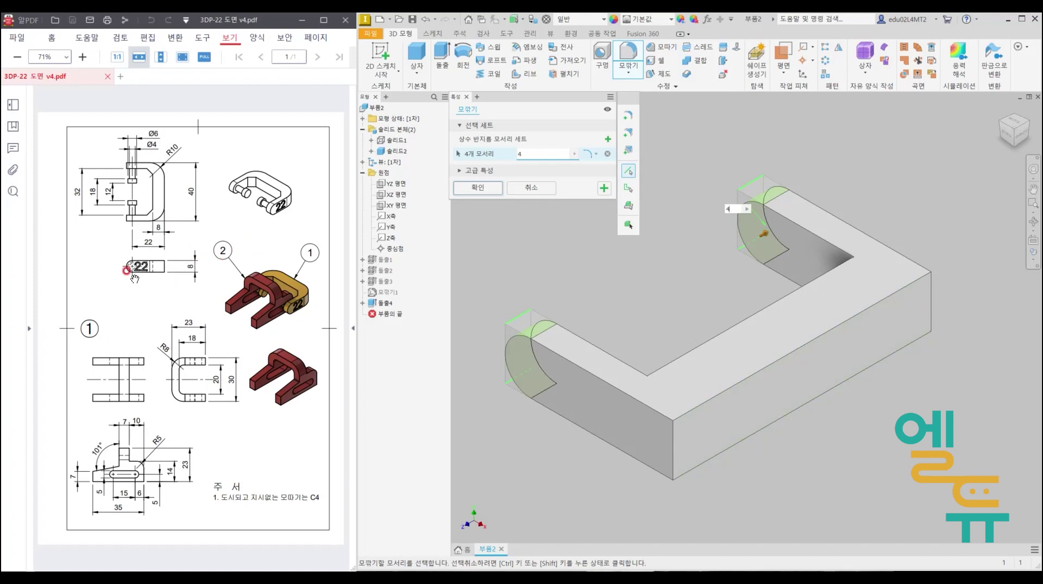
pyautogui.hotkey('ctrl', '2')
pyautogui.moveTo(135, 261); pyautogui.dragTo(130, 272)
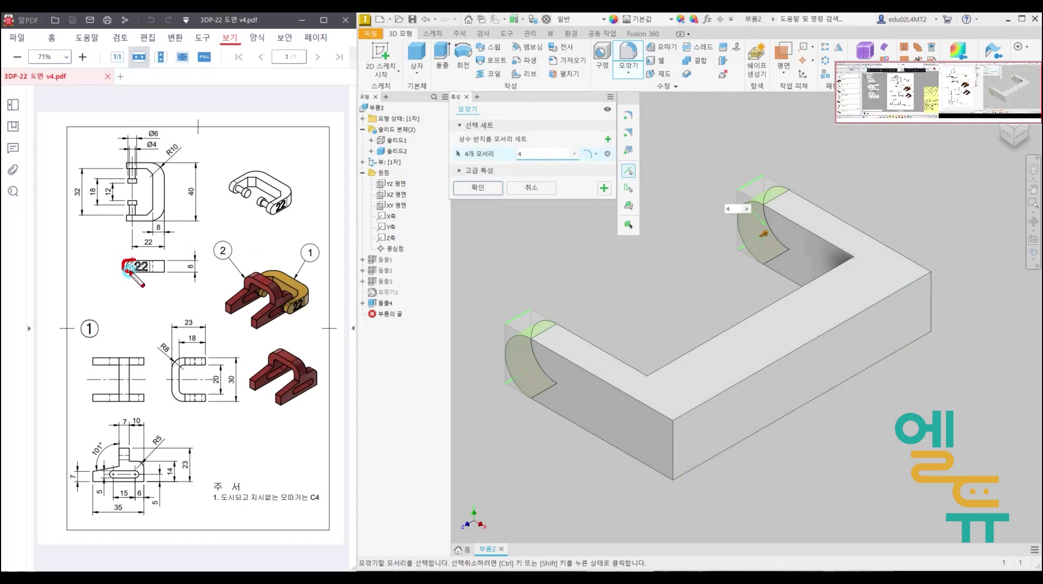
pyautogui.hotkey('ctrl', '2')
pyautogui.click(484, 188)
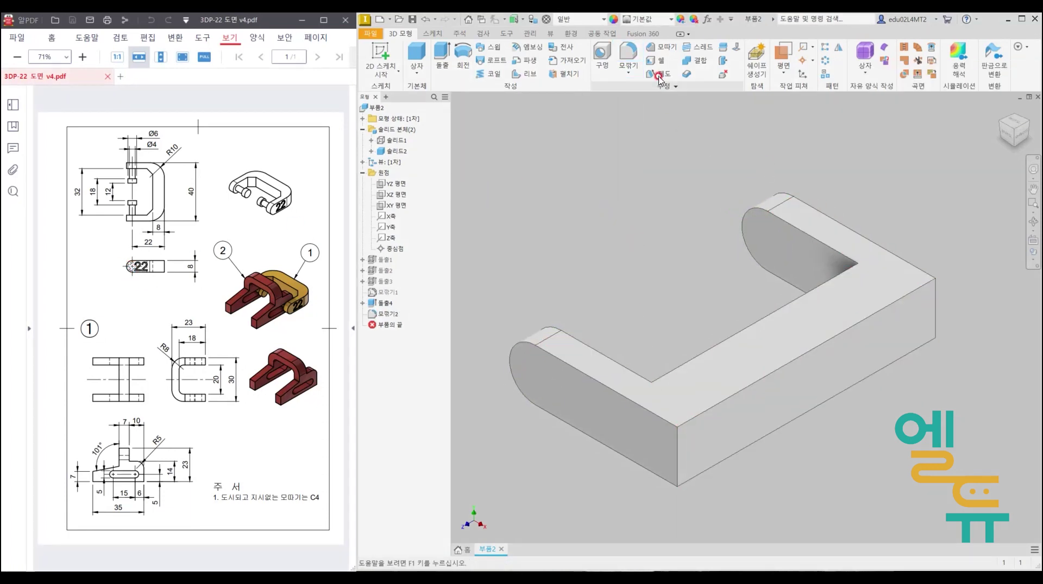
# Fillet the two outer corner edges of the C clamp with a 10 mm radius.
pyautogui.click(628, 51)
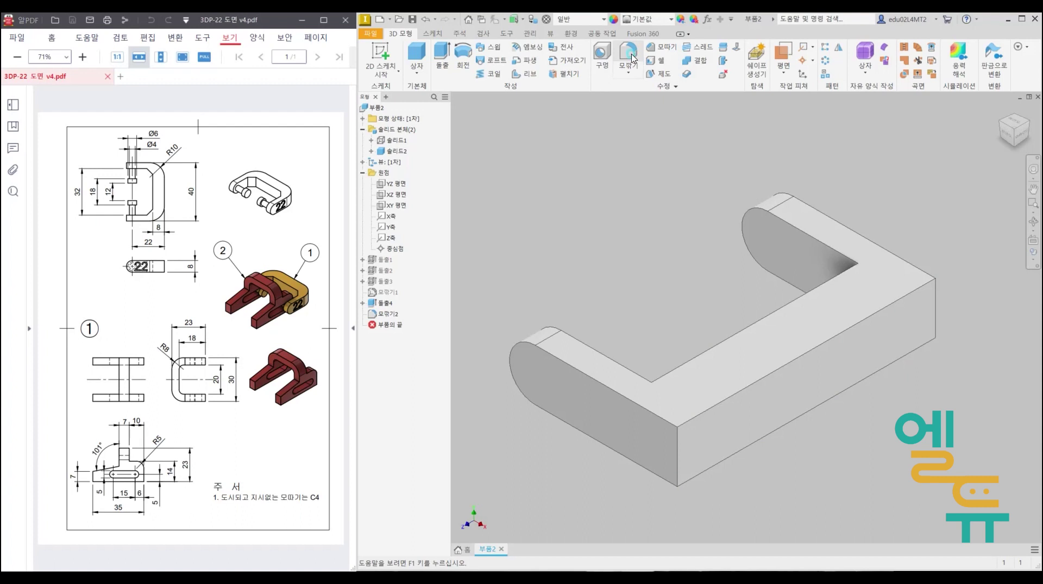
pyautogui.click(676, 446)
pyautogui.click(936, 300)
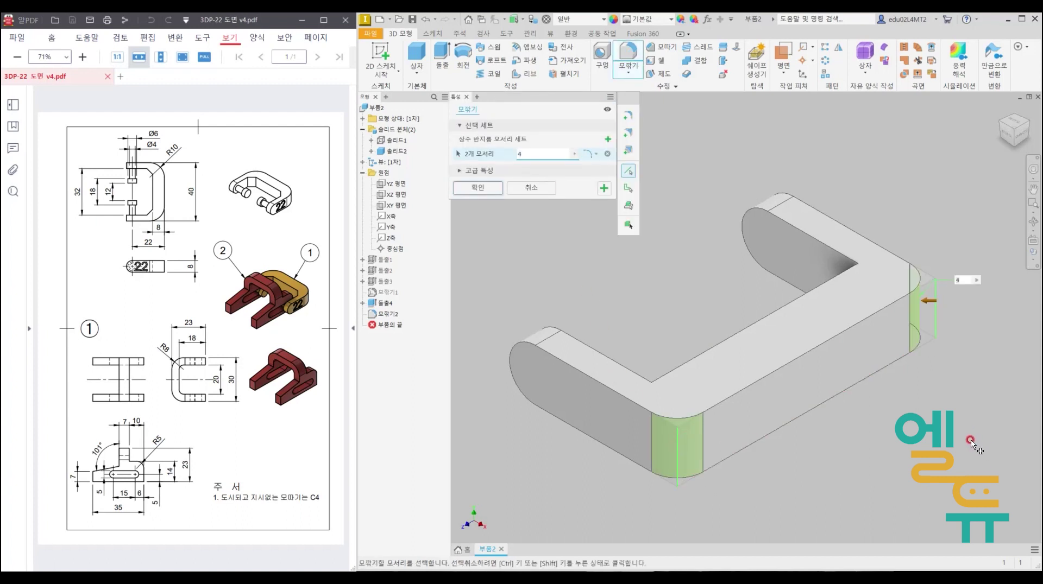
pyautogui.press('Return')
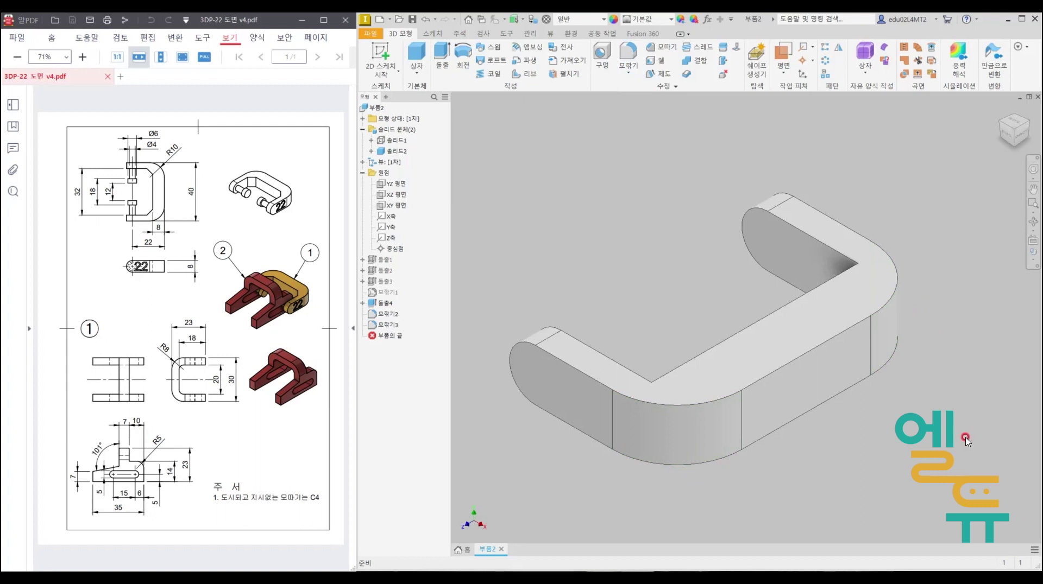
# Chamfer the two inner corner edges of the C clamp by 4 mm.
pyautogui.click(663, 47)
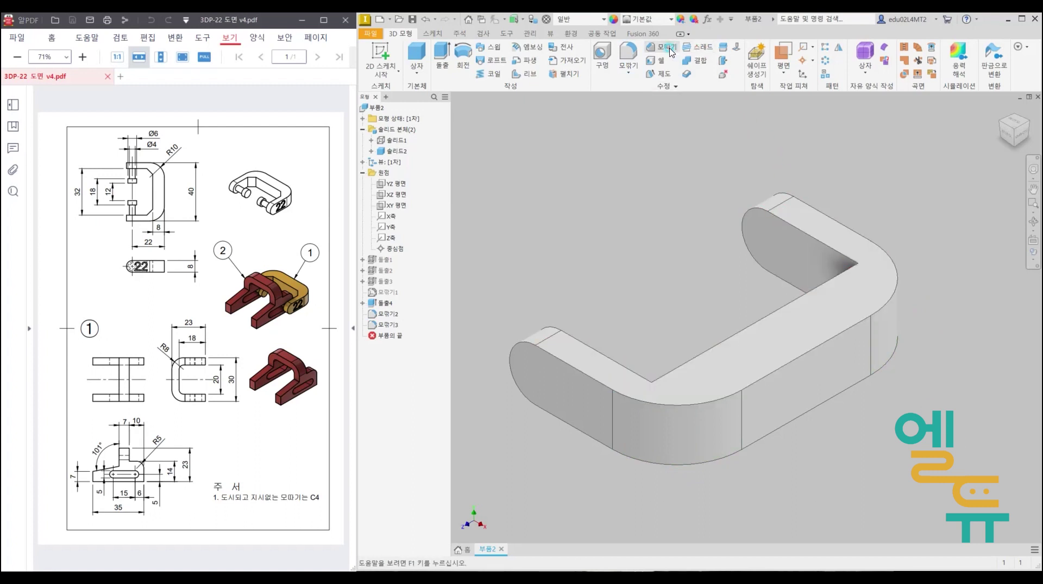
pyautogui.click(653, 387)
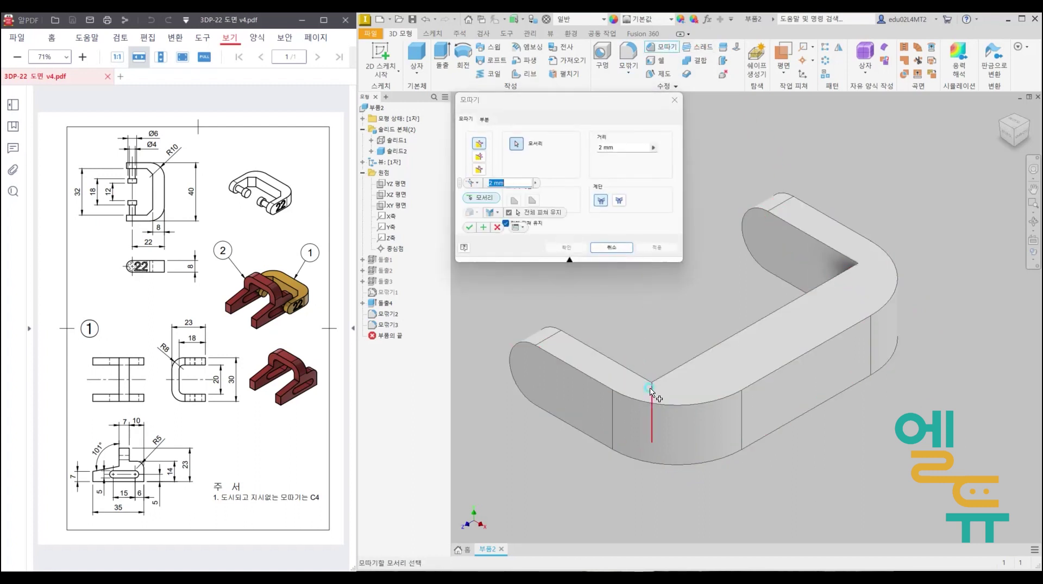
pyautogui.click(857, 287)
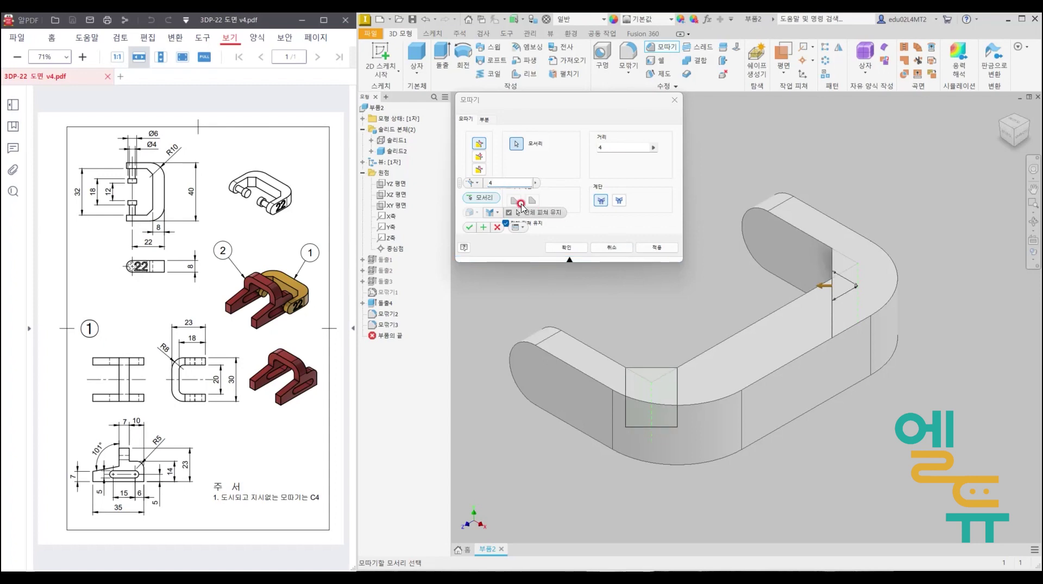
pyautogui.press('Return')
pyautogui.hotkey('ctrl', '2')
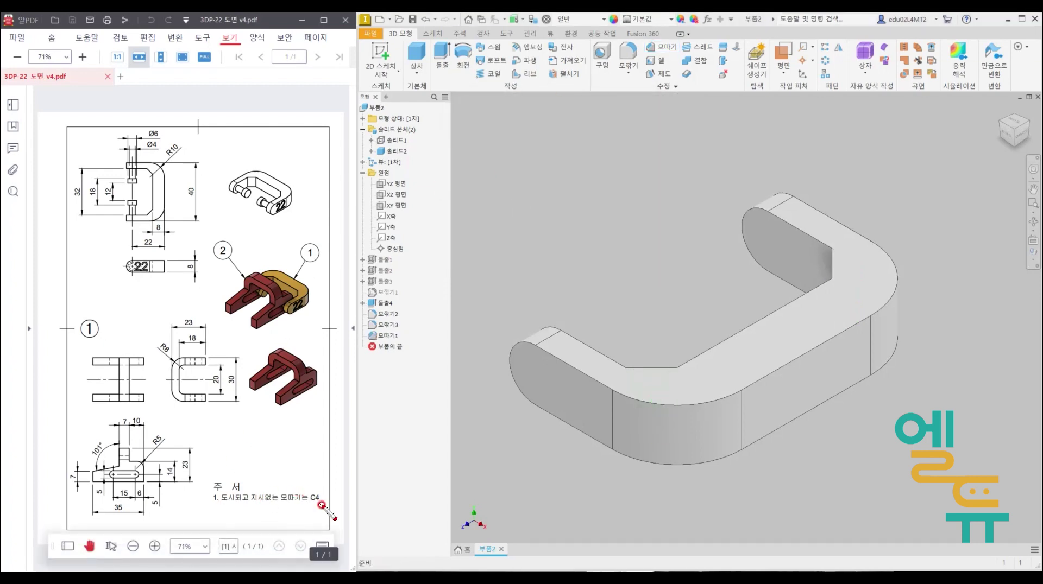
pyautogui.moveTo(319, 507)
pyautogui.mouseDown()
pyautogui.moveTo(292, 494)
pyautogui.moveTo(319, 506)
pyautogui.mouseUp()
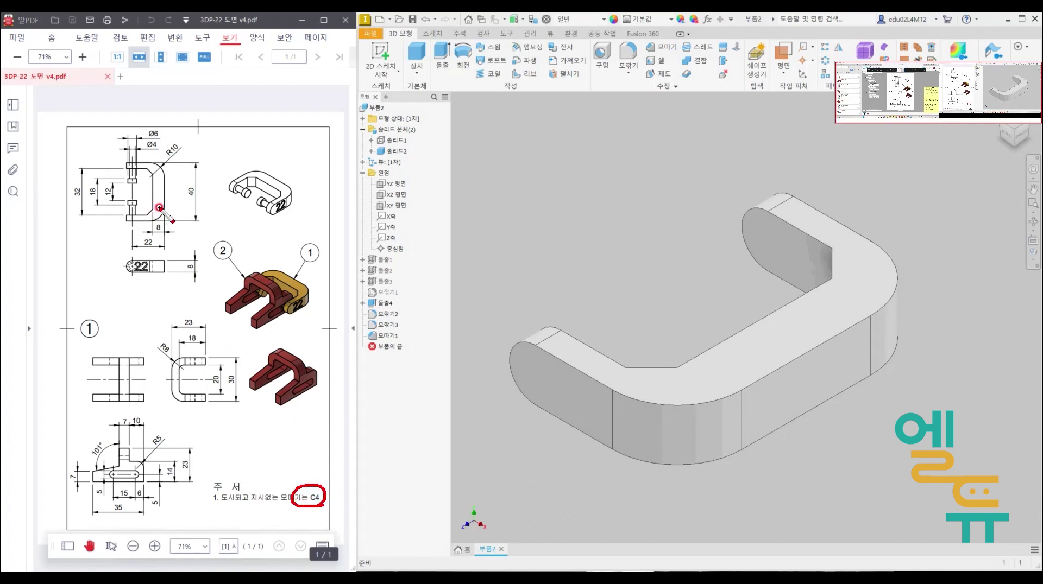
pyautogui.moveTo(157, 207); pyautogui.dragTo(148, 213)
pyautogui.moveTo(147, 170); pyautogui.dragTo(160, 180)
pyautogui.moveTo(215, 504); pyautogui.dragTo(329, 498)
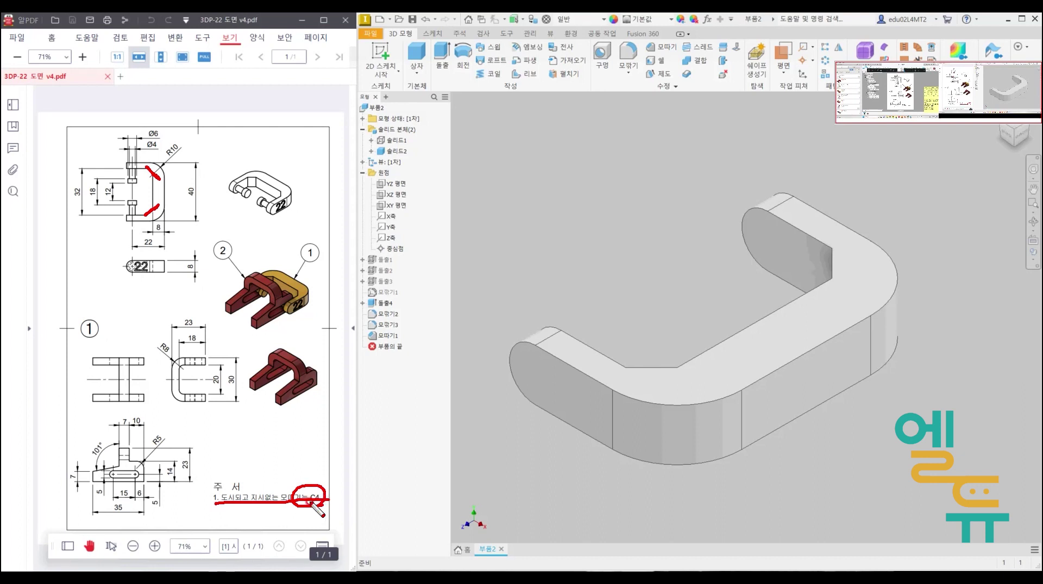
pyautogui.press('Escape')
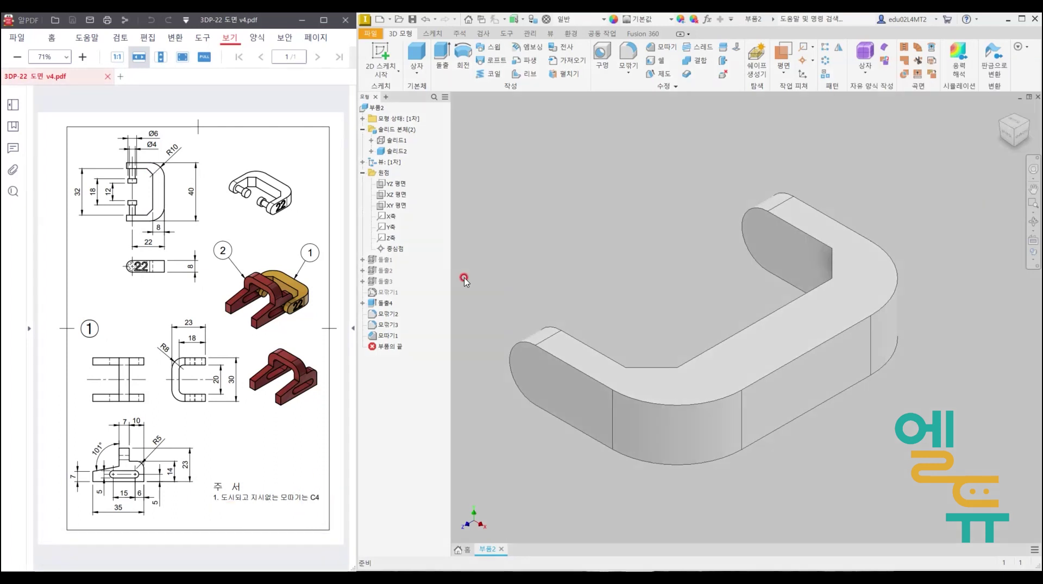
pyautogui.moveTo(116, 213)
pyautogui.mouseDown()
pyautogui.moveTo(123, 190)
pyautogui.moveTo(144, 213)
pyautogui.moveTo(130, 224)
pyautogui.mouseUp()
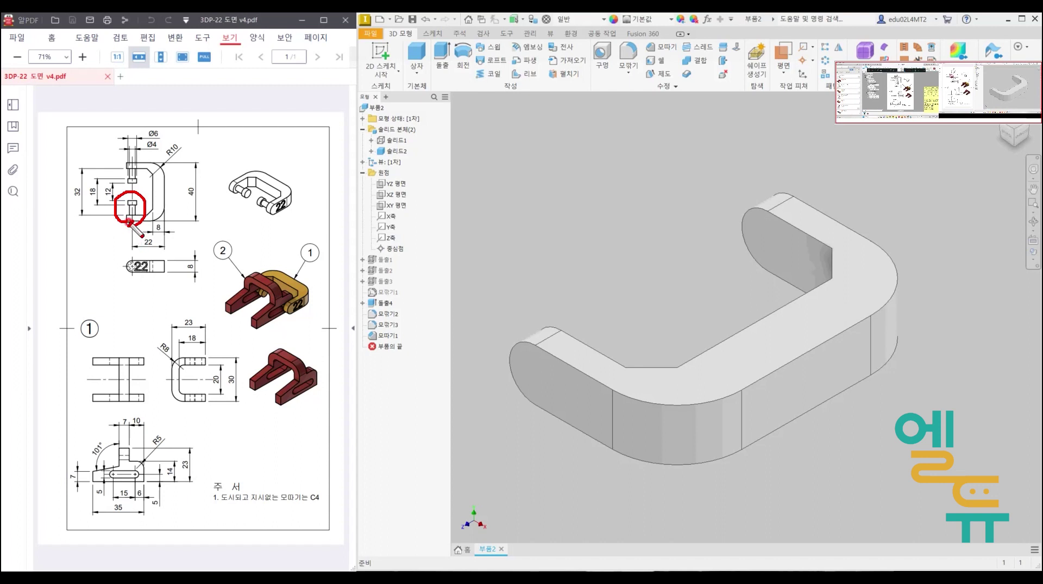
pyautogui.press('Escape')
# Start a new sketch on the XZ plane through the middle of the C clamp.
pyautogui.click(384, 52)
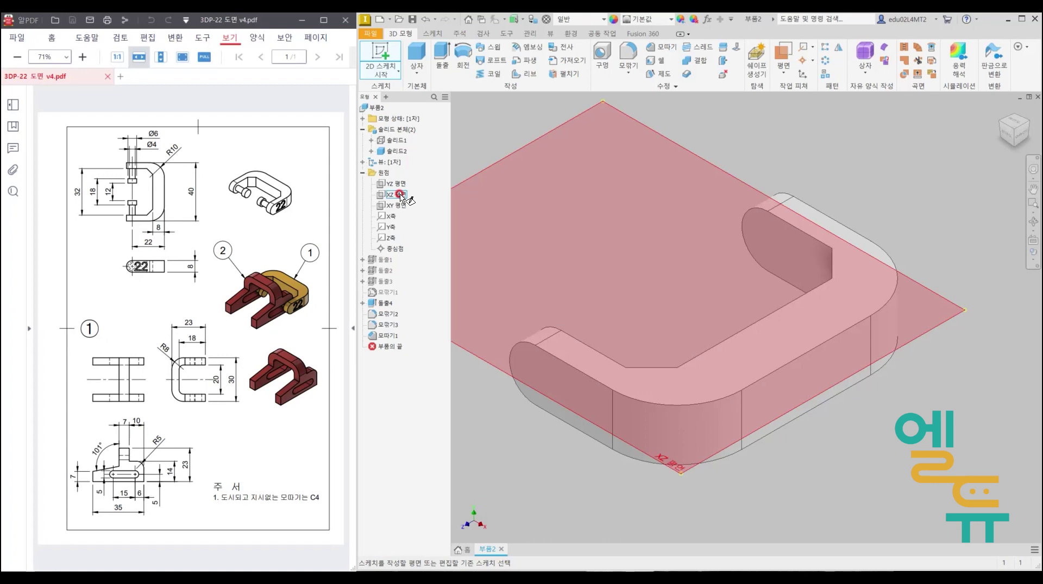
pyautogui.click(401, 195)
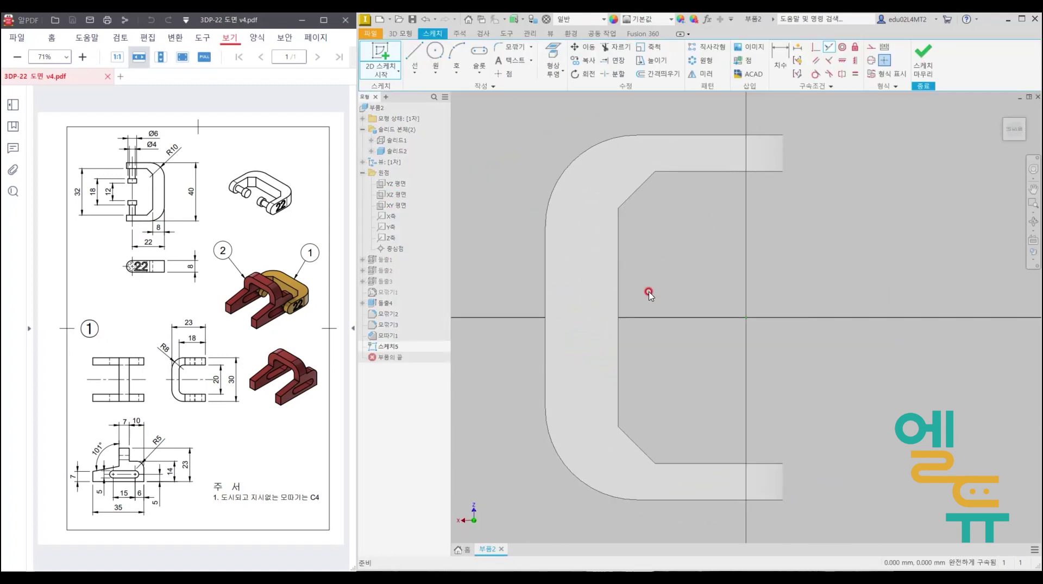
pyautogui.click(1001, 110)
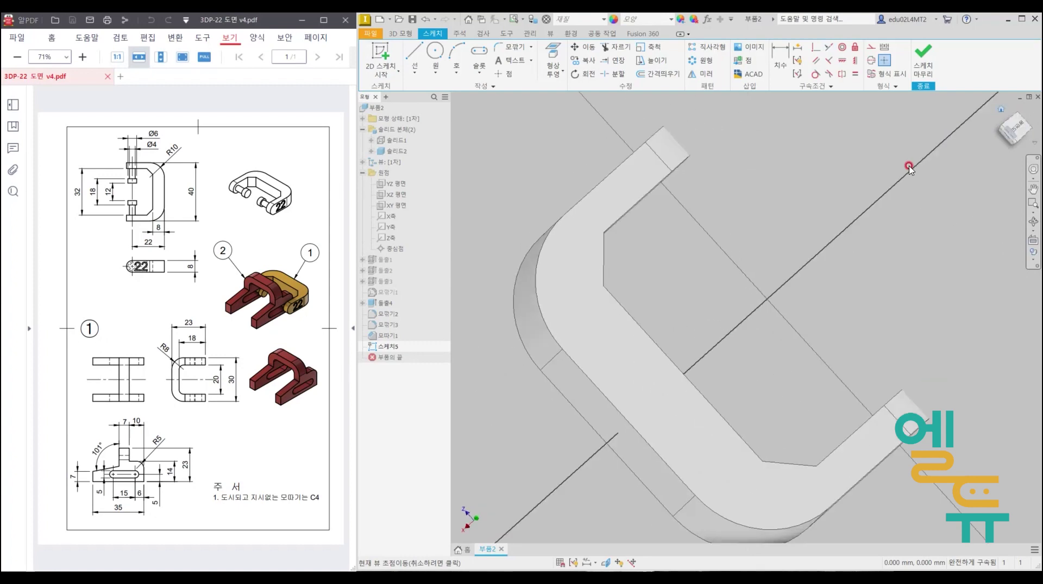
pyautogui.click(1012, 121)
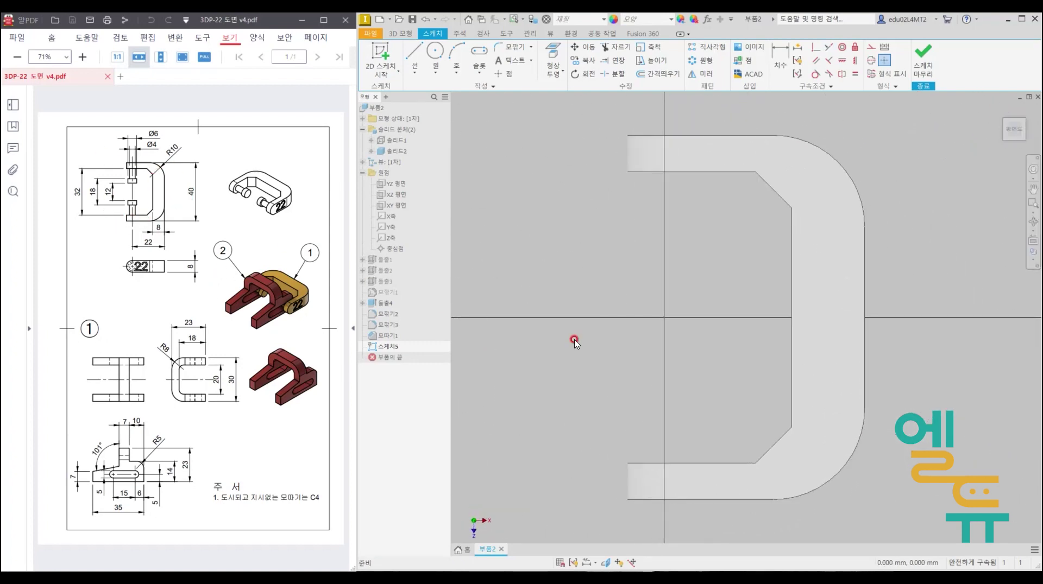
pyautogui.moveTo(574, 341)
pyautogui.mouseDown(button='middle')
pyautogui.moveTo(601, 312)
pyautogui.moveTo(554, 223)
pyautogui.mouseUp(button='middle')
# Sketch a stepped half-profile from the lower arm's inner edge, head about 5.7 mm wide, shank about 3.6 mm, and make its axis side a centerline.
pyautogui.click(419, 73)
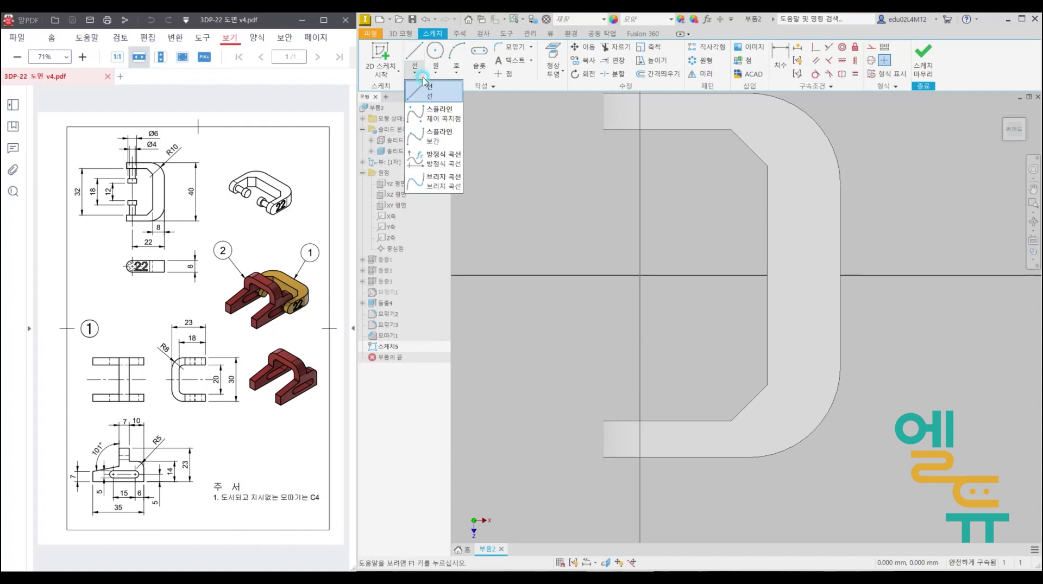
pyautogui.click(426, 90)
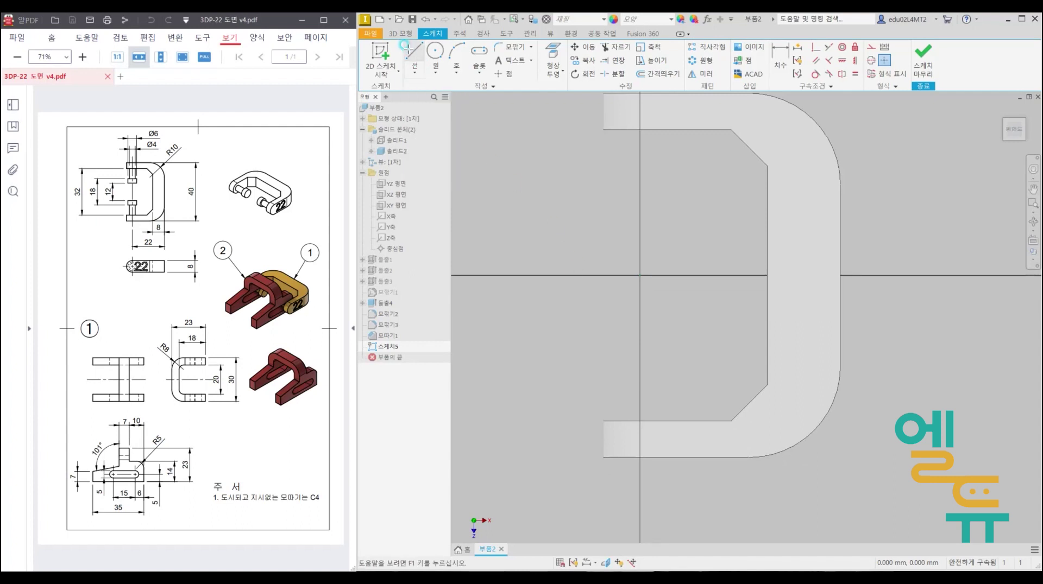
pyautogui.click(639, 419)
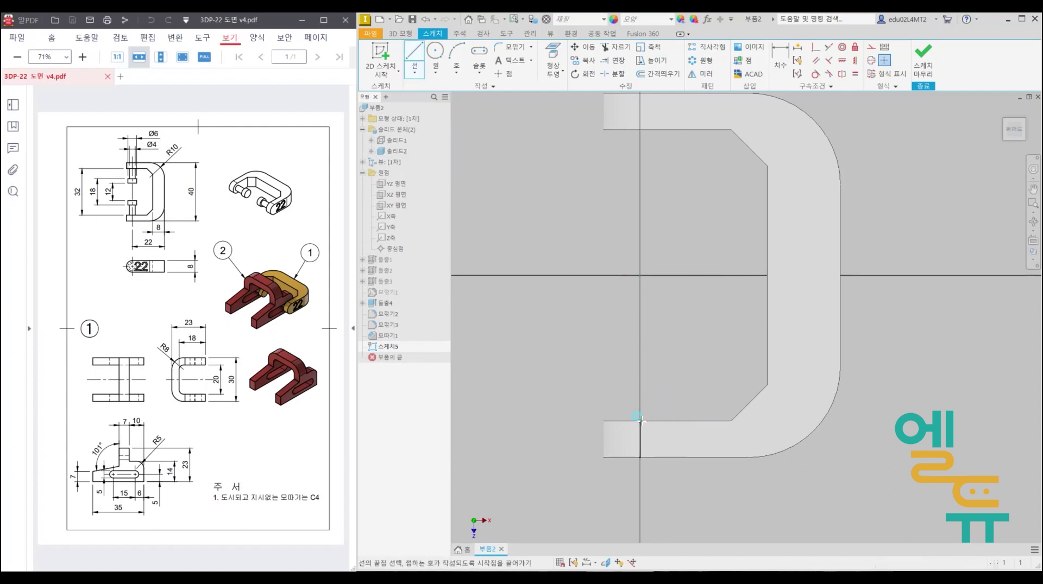
pyautogui.click(639, 335)
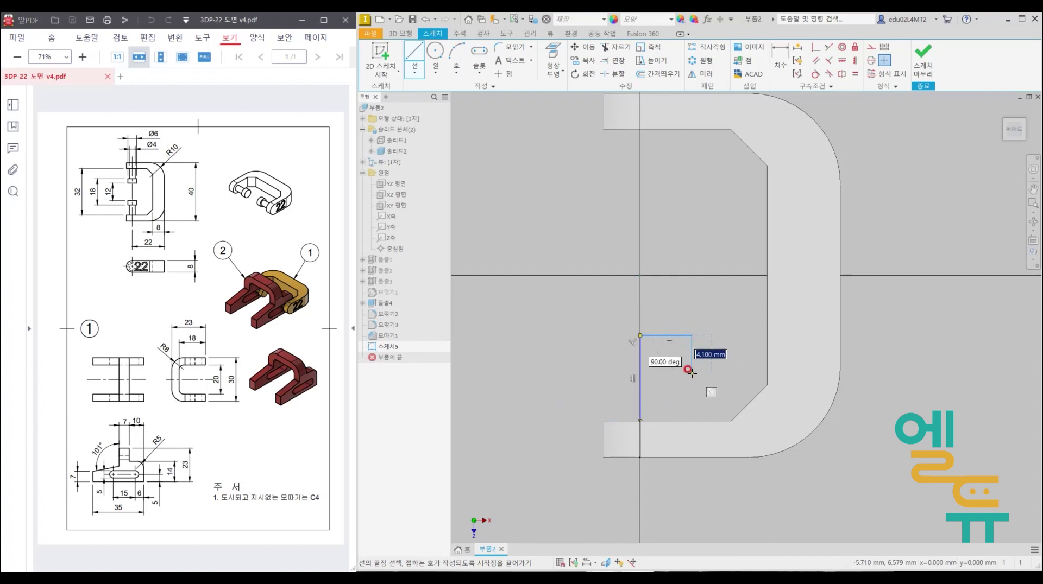
pyautogui.click(691, 335)
pyautogui.click(672, 374)
pyautogui.click(672, 421)
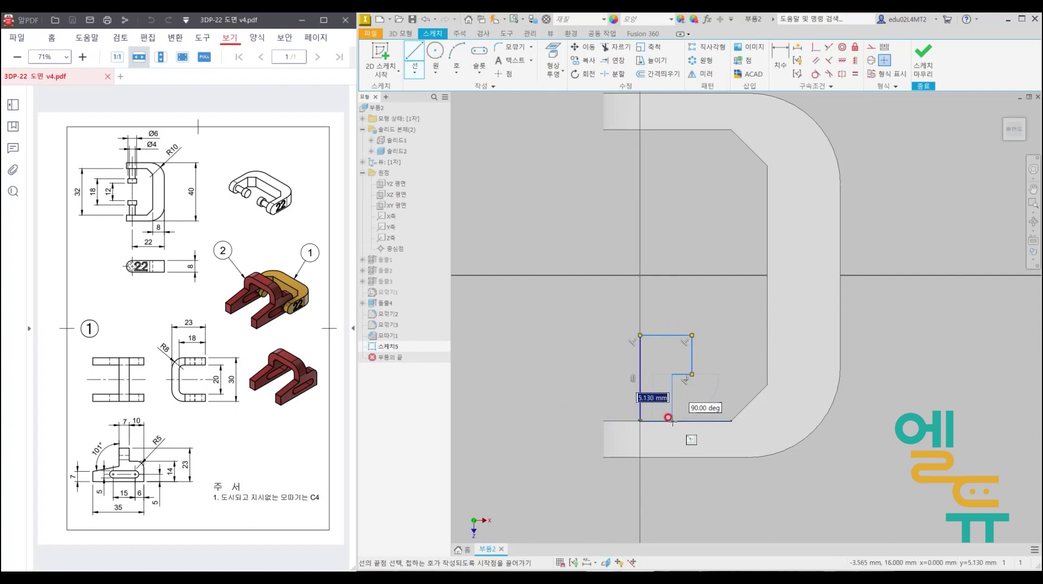
pyautogui.press('Escape')
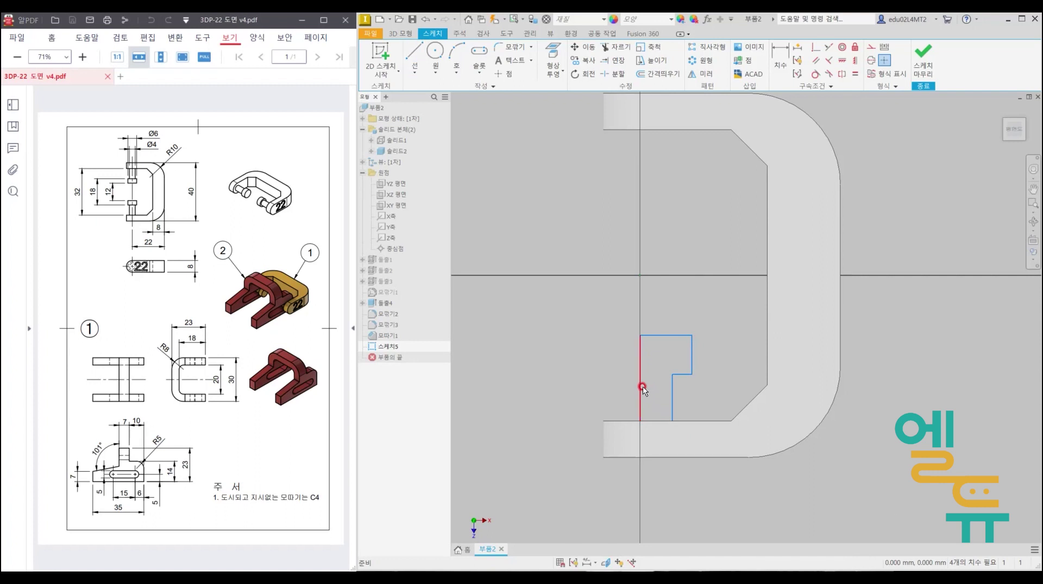
pyautogui.rightClick(642, 390)
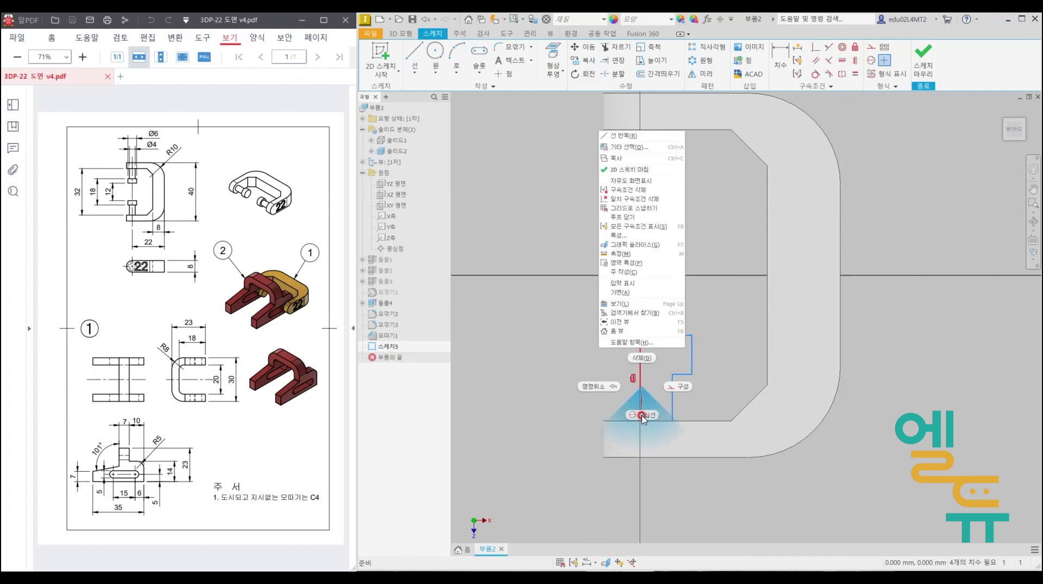
pyautogui.click(641, 414)
# Dimension the pin profile about its centerline with a 6 mm head diameter and a 4 mm shank diameter.
pyautogui.click(781, 51)
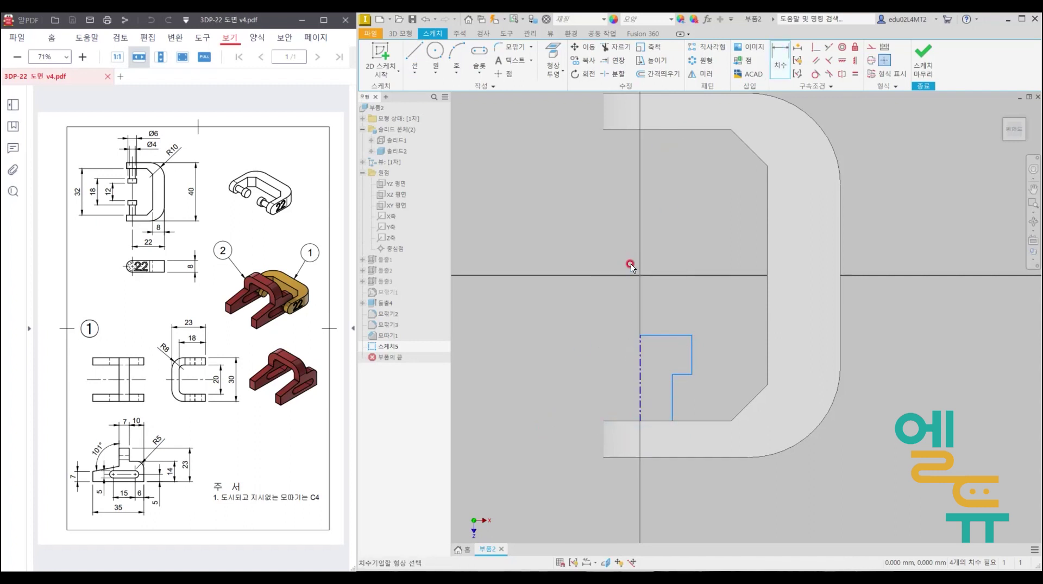
pyautogui.click(639, 348)
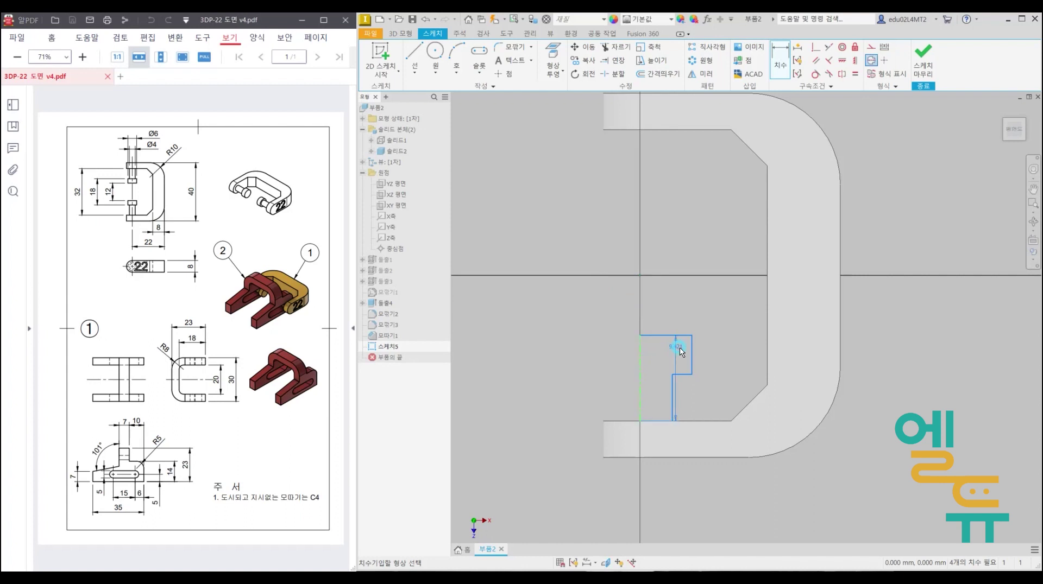
pyautogui.click(691, 355)
pyautogui.click(678, 303)
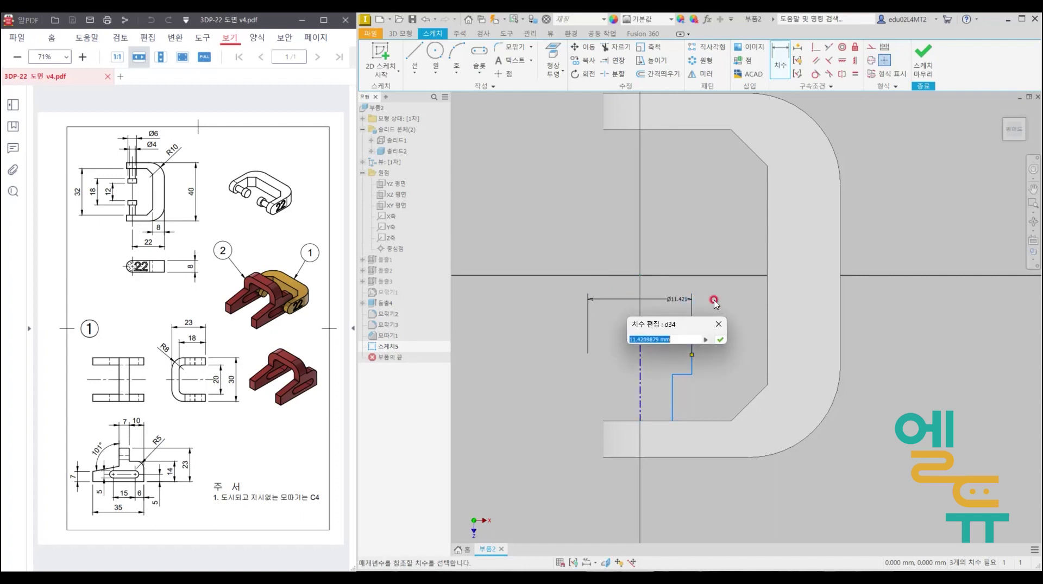
pyautogui.write('6')
pyautogui.press('Return')
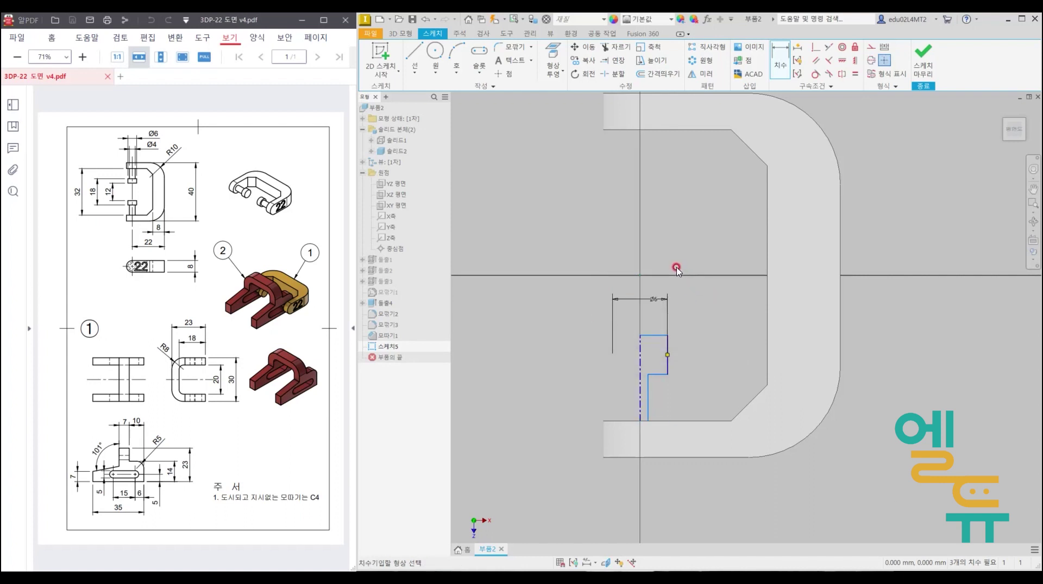
pyautogui.click(638, 361)
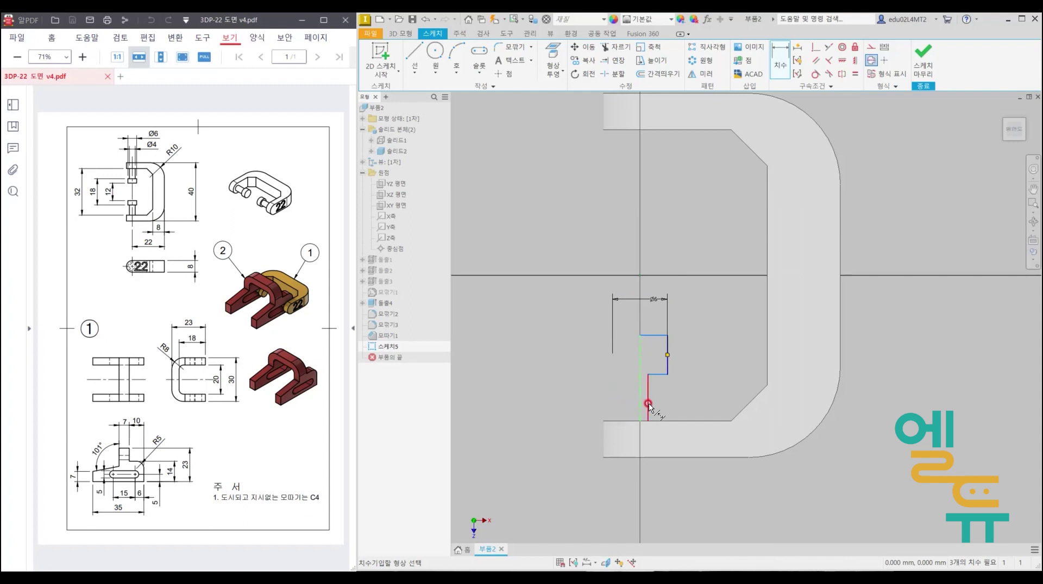
pyautogui.click(654, 315)
pyautogui.write('4')
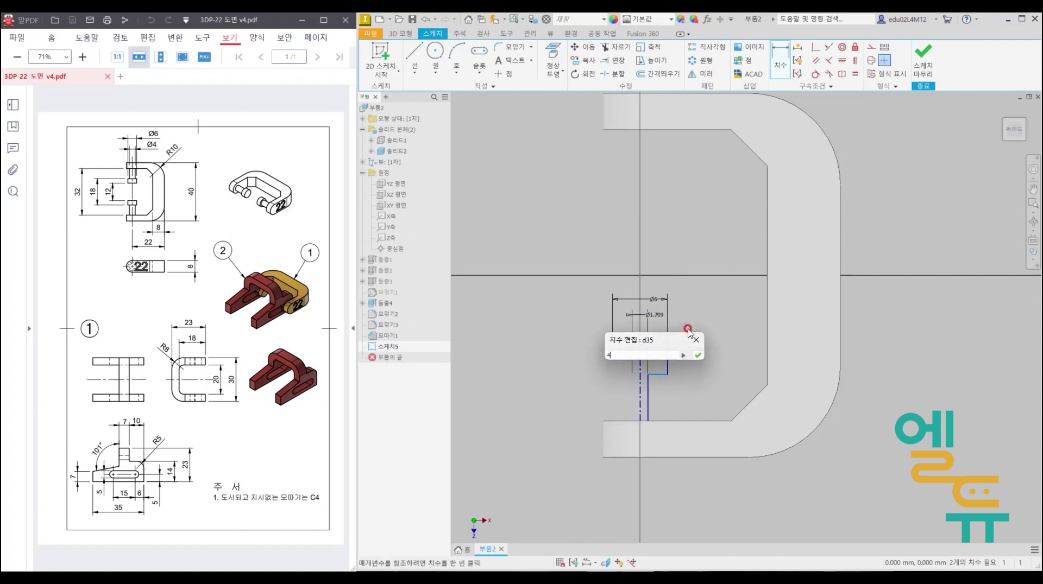
pyautogui.press('Return')
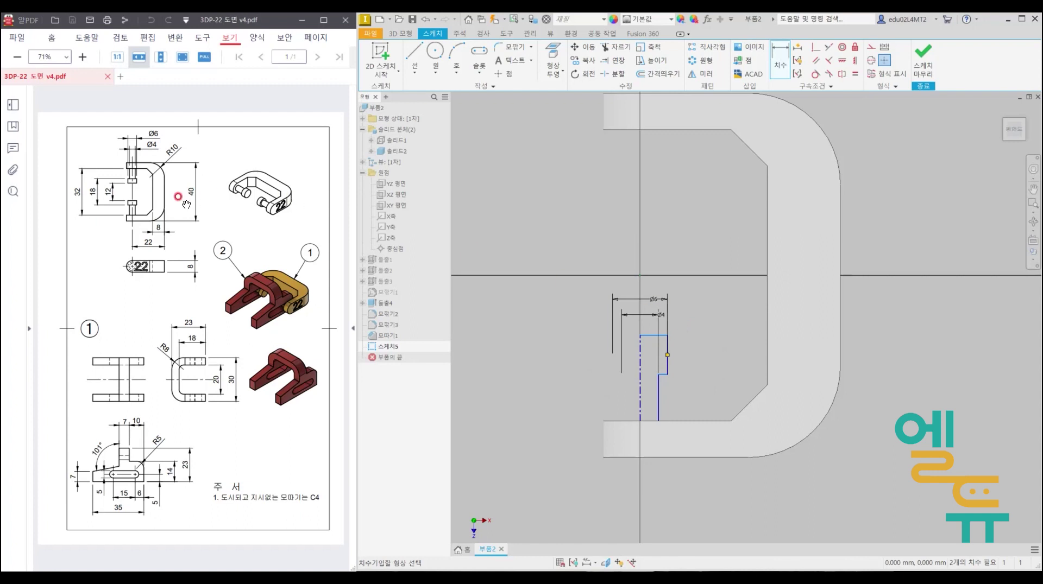
pyautogui.moveTo(114, 206)
pyautogui.mouseDown()
pyautogui.moveTo(67, 224)
pyautogui.moveTo(124, 172)
pyautogui.moveTo(95, 230)
pyautogui.moveTo(82, 218)
pyautogui.mouseUp()
pyautogui.press('Escape')
pyautogui.press('Escape')
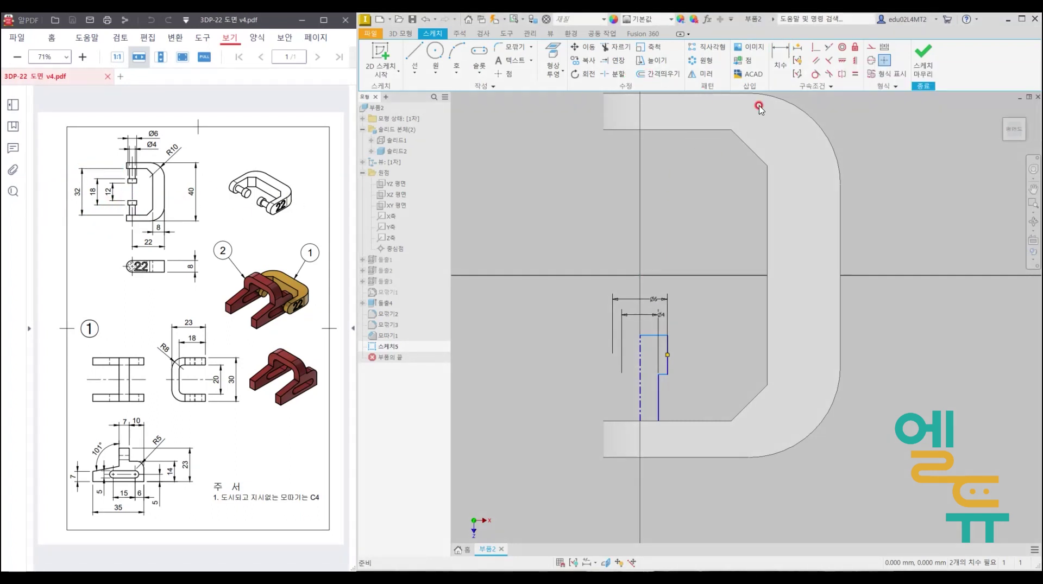
pyautogui.click(775, 64)
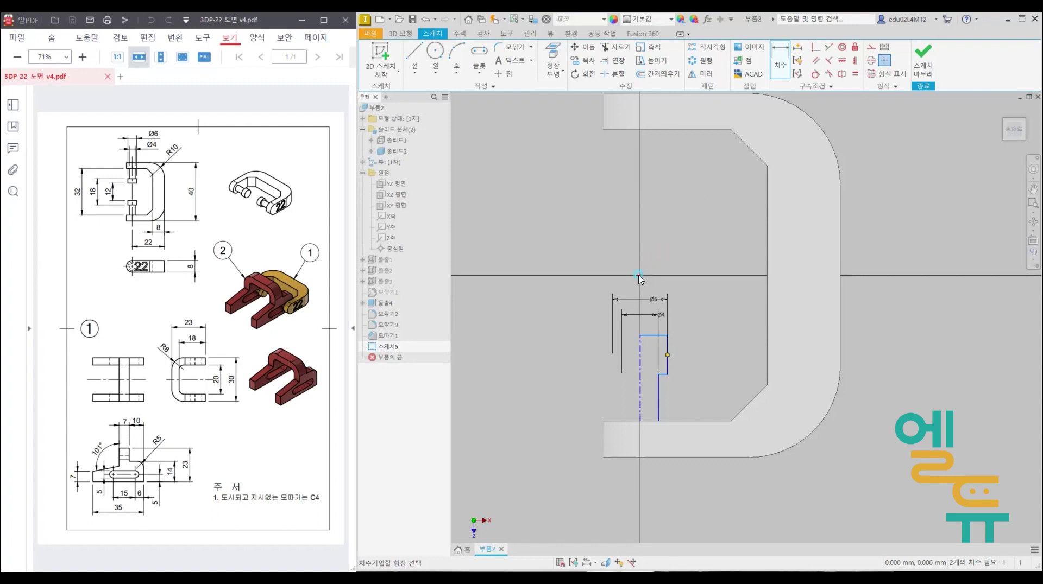
pyautogui.click(540, 322)
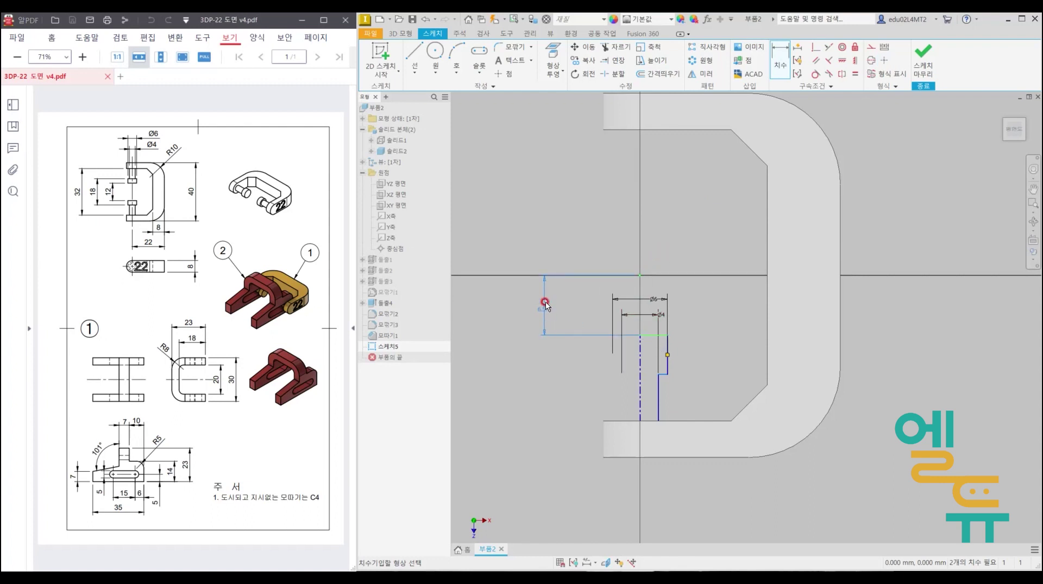
pyautogui.press('Escape')
# Draw a horizontal line from the origin to the clamp's inner back edge and convert it to a centerline.
pyautogui.click(416, 57)
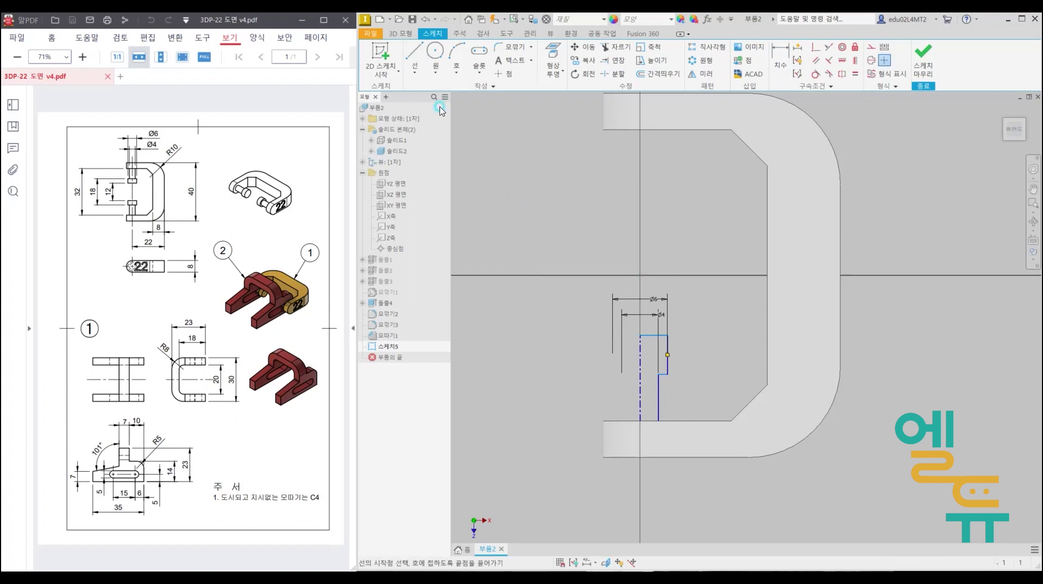
pyautogui.click(639, 276)
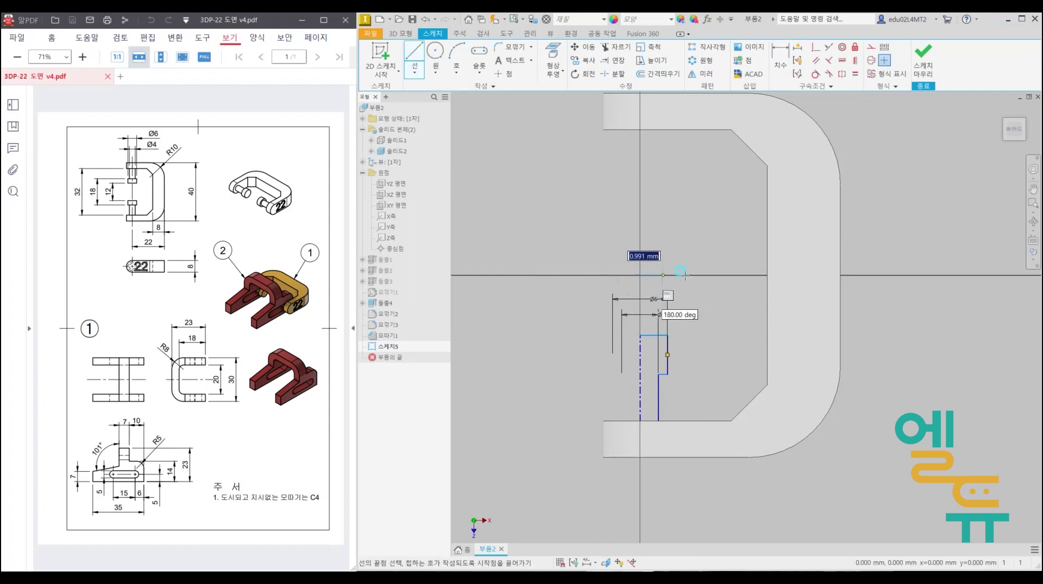
pyautogui.click(767, 275)
pyautogui.press('Escape')
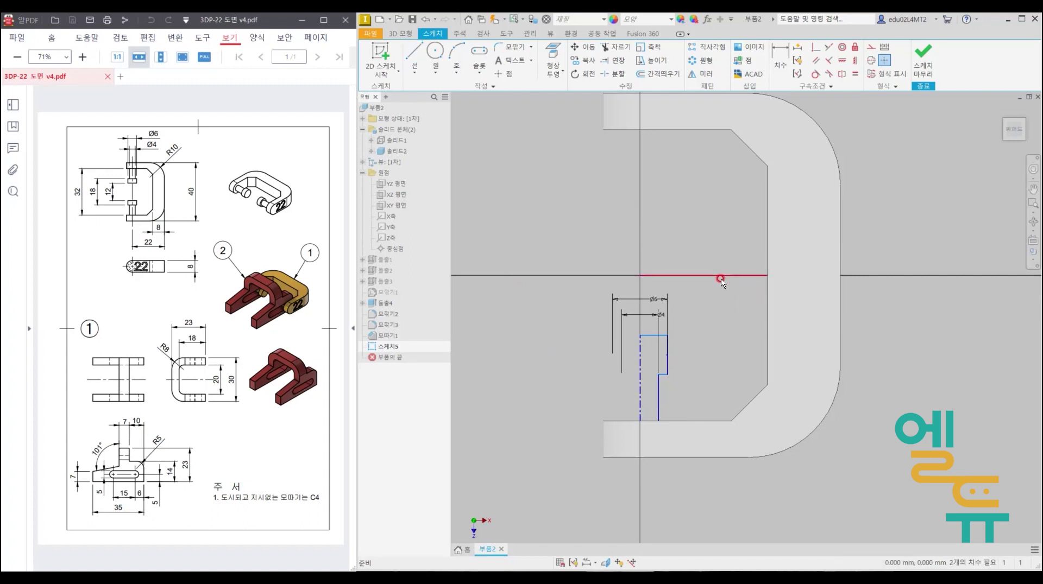
pyautogui.rightClick(721, 279)
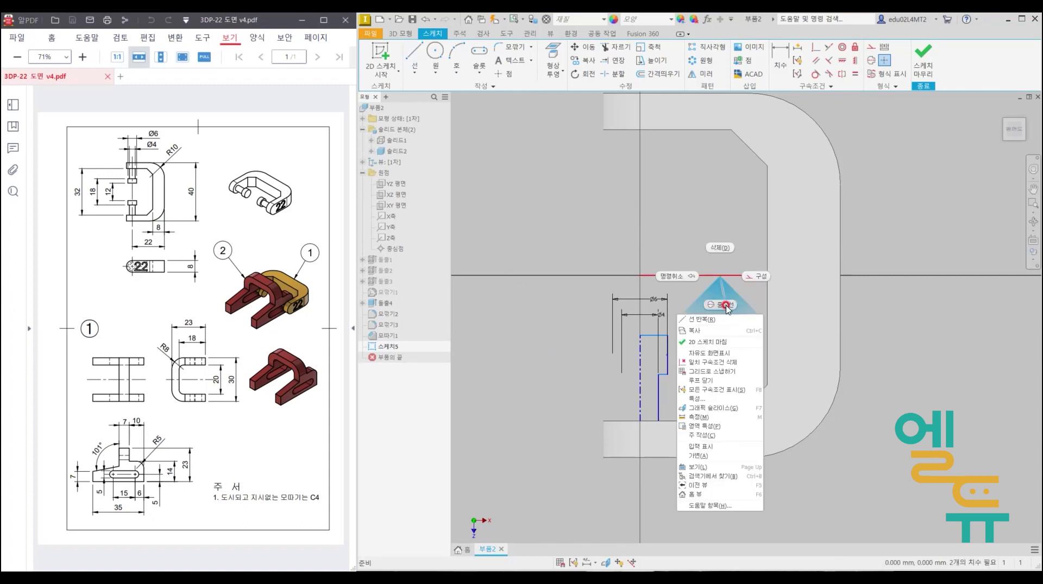
pyautogui.click(726, 307)
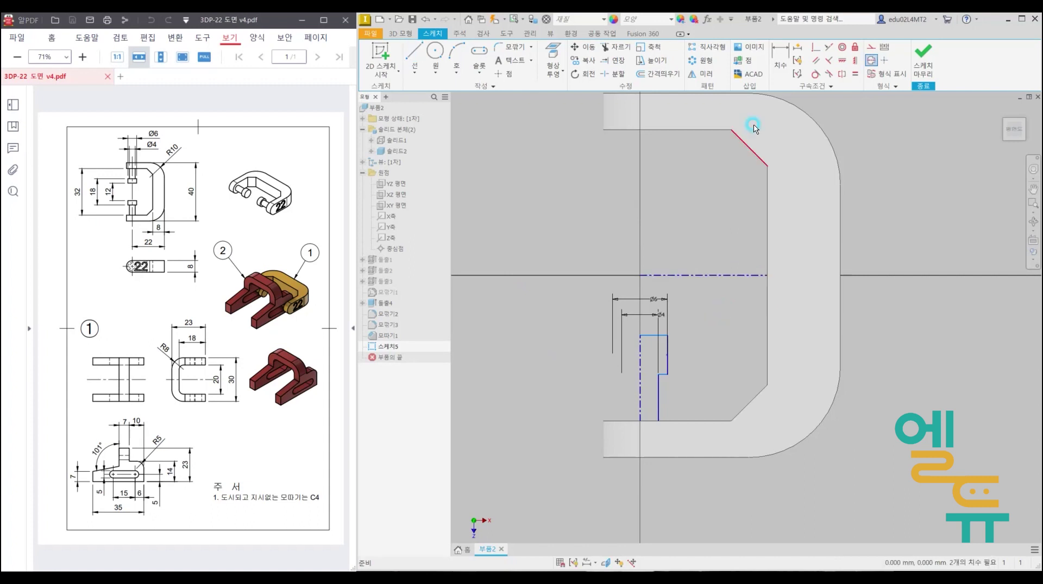
# Add a 12 mm diameter dimension between the pin head's end edge and the horizontal centerline.
pyautogui.click(780, 53)
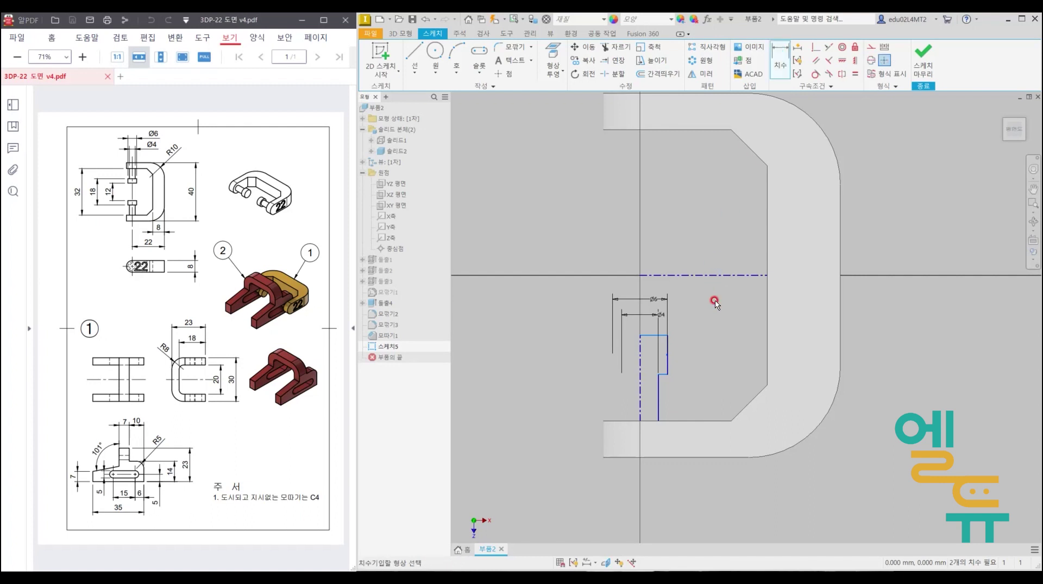
pyautogui.click(649, 335)
pyautogui.click(672, 278)
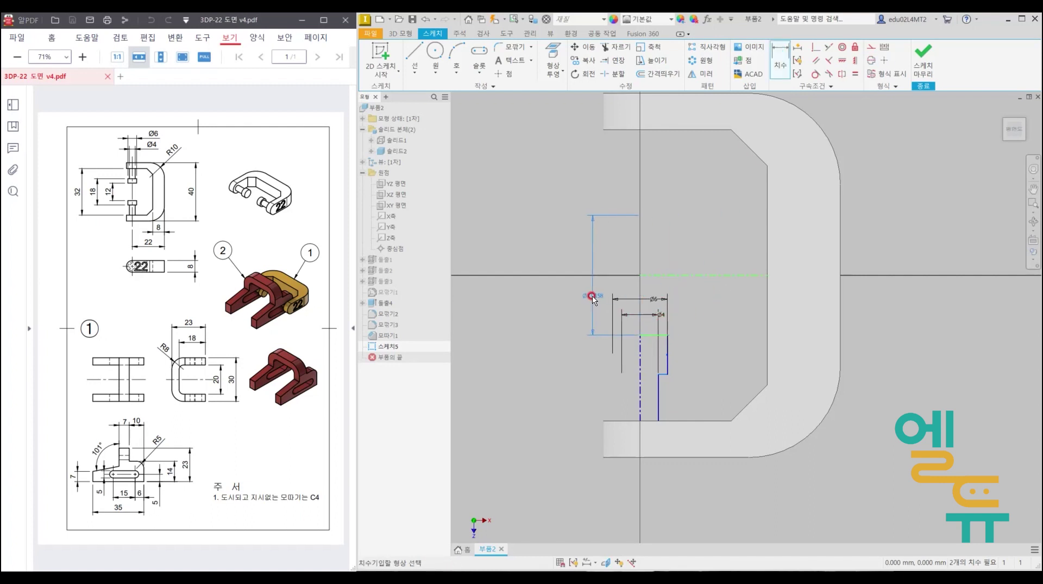
pyautogui.click(565, 217)
pyautogui.write('12')
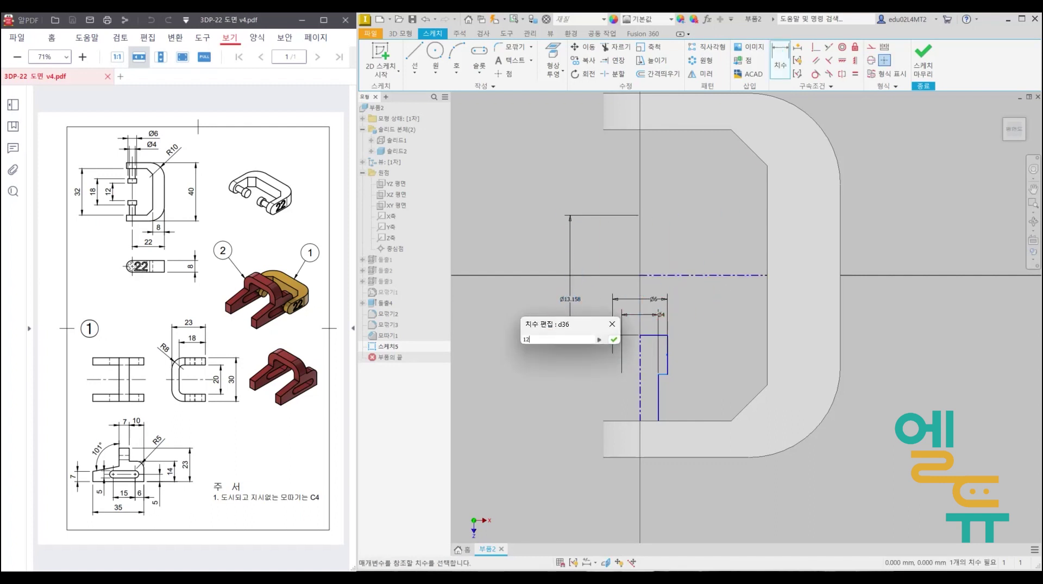
pyautogui.press('Return')
# Add an 18 mm diameter dimension between the pin head's shoulder edge and the horizontal centerline.
pyautogui.scroll(3, 659, 381)
pyautogui.scroll(4, 661, 381)
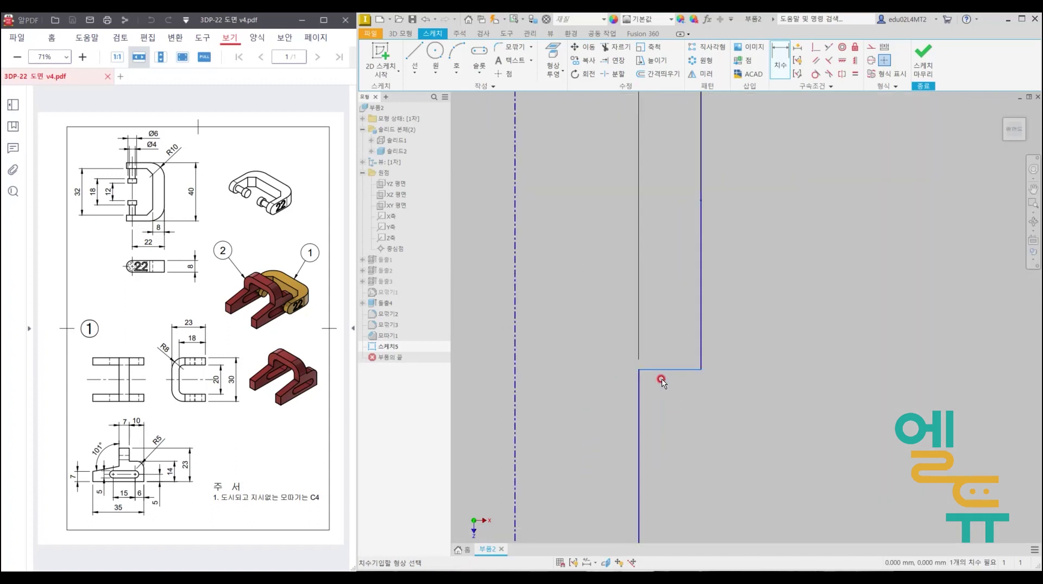
pyautogui.scroll(-5, 663, 416)
pyautogui.click(662, 414)
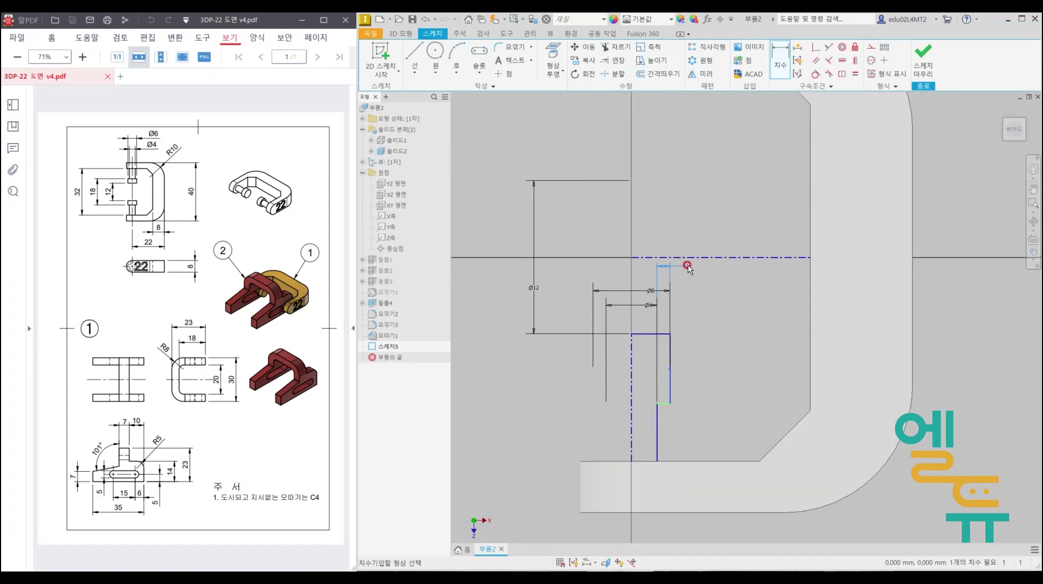
pyautogui.click(689, 258)
pyautogui.click(500, 285)
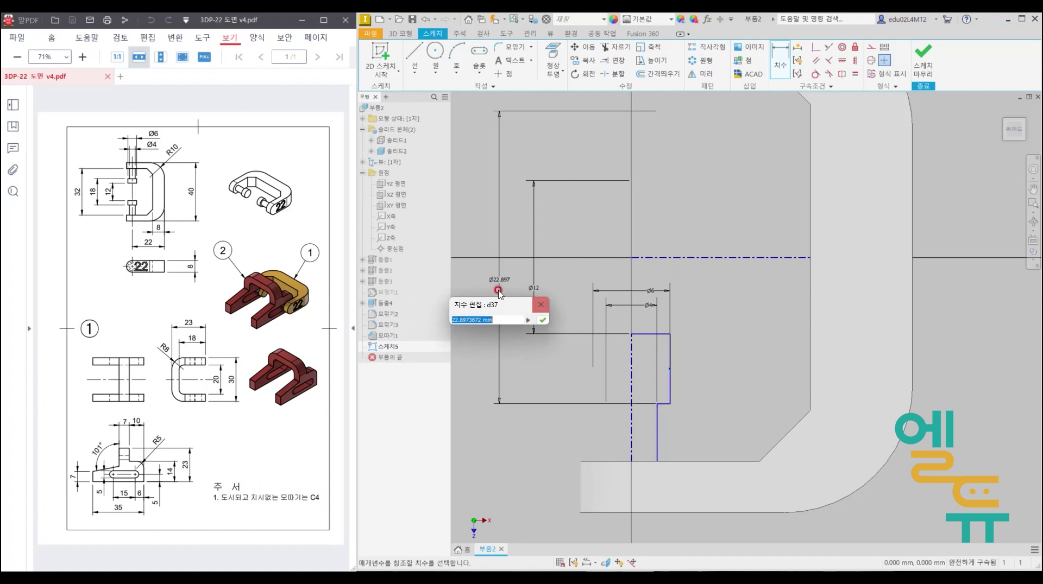
pyautogui.write('18')
pyautogui.press('Return')
pyautogui.scroll(-2, 498, 284)
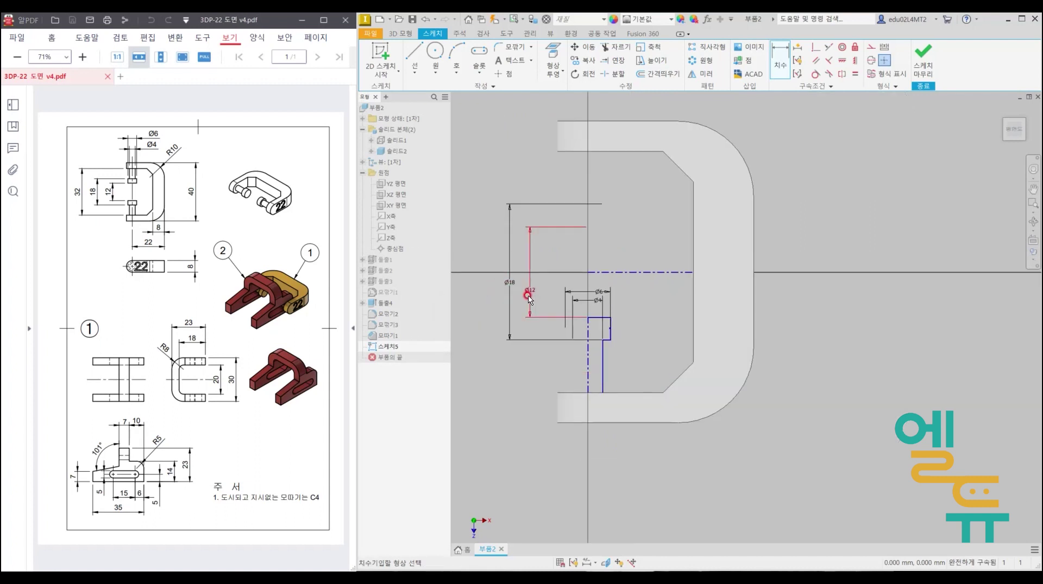
# Finish the sketch and revolve the pin profile a full 360 degrees about its own axis, joined to the clamp body.
pyautogui.click(923, 58)
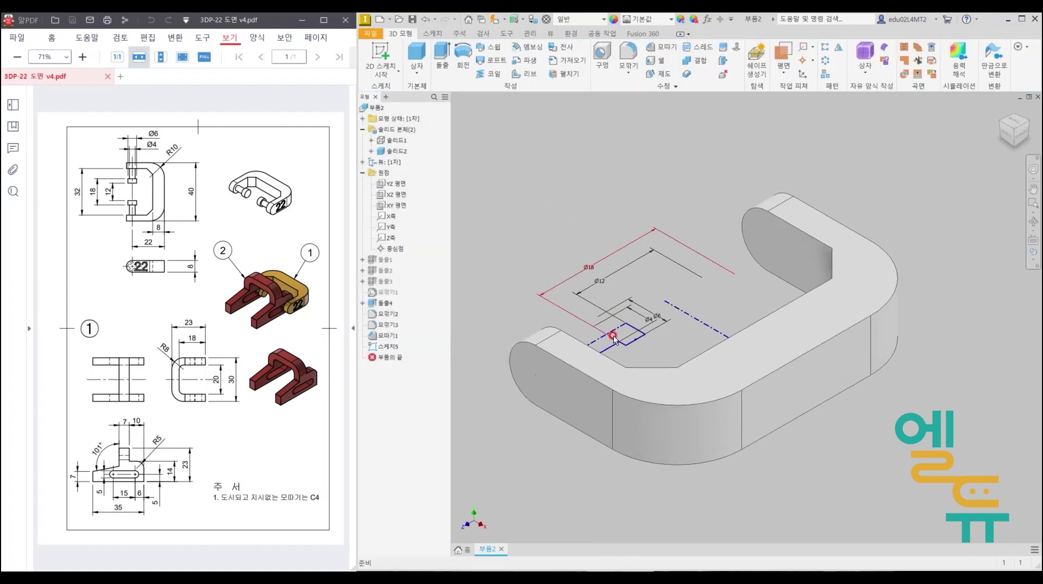
pyautogui.press('r')
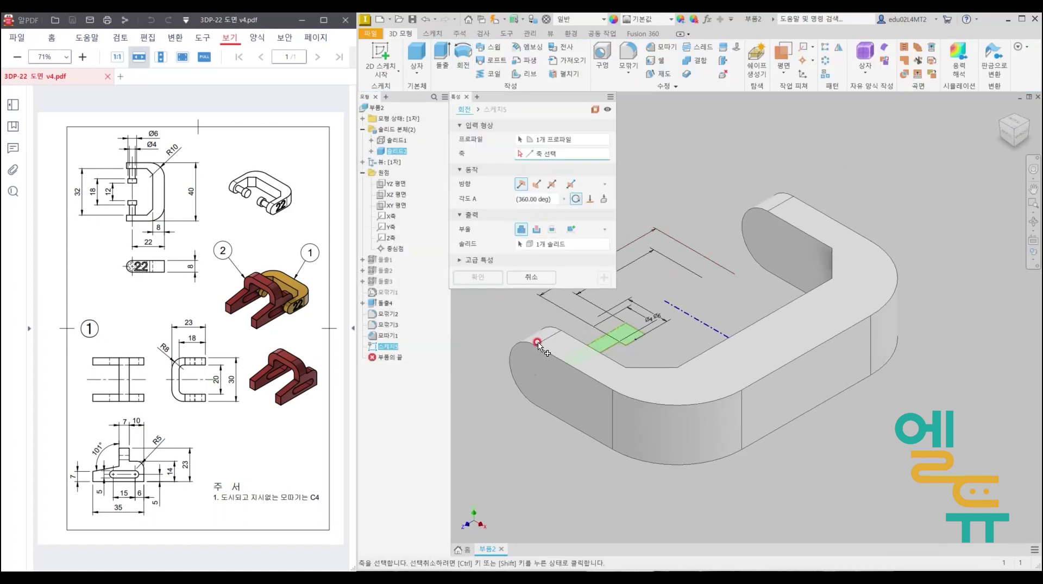
pyautogui.click(584, 340)
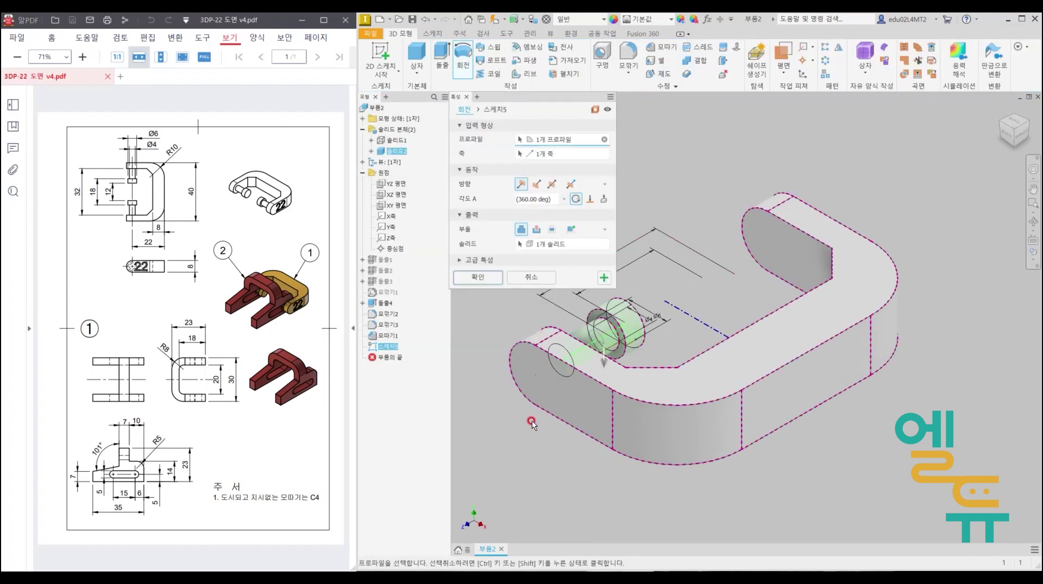
pyautogui.click(471, 278)
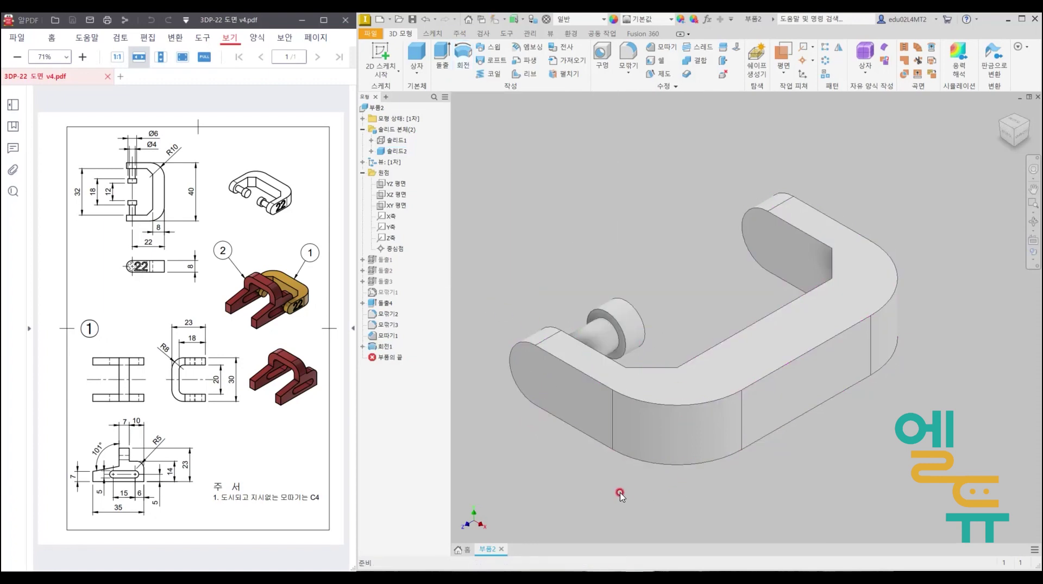
# Mirror the revolved pin across the XY plane onto the clamp's opposite arm.
pyautogui.moveTo(617, 491); pyautogui.dragTo(628, 489, button='middle')
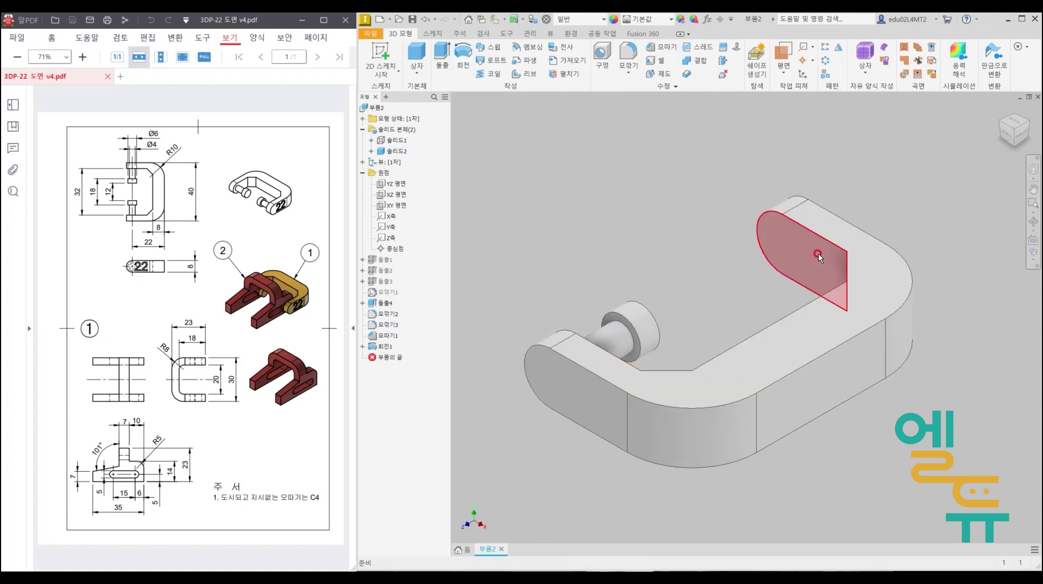
pyautogui.click(840, 47)
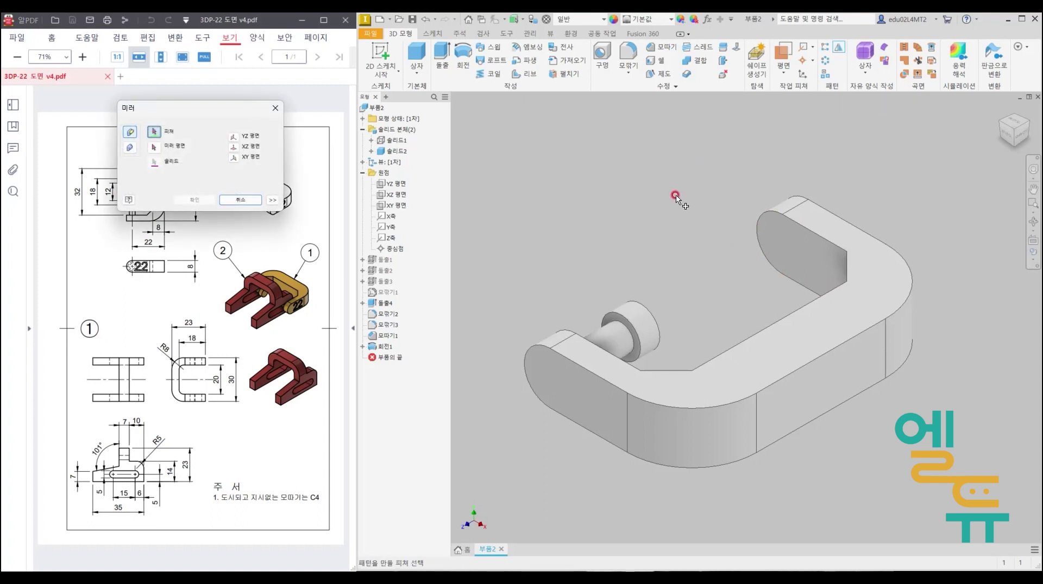
pyautogui.click(627, 319)
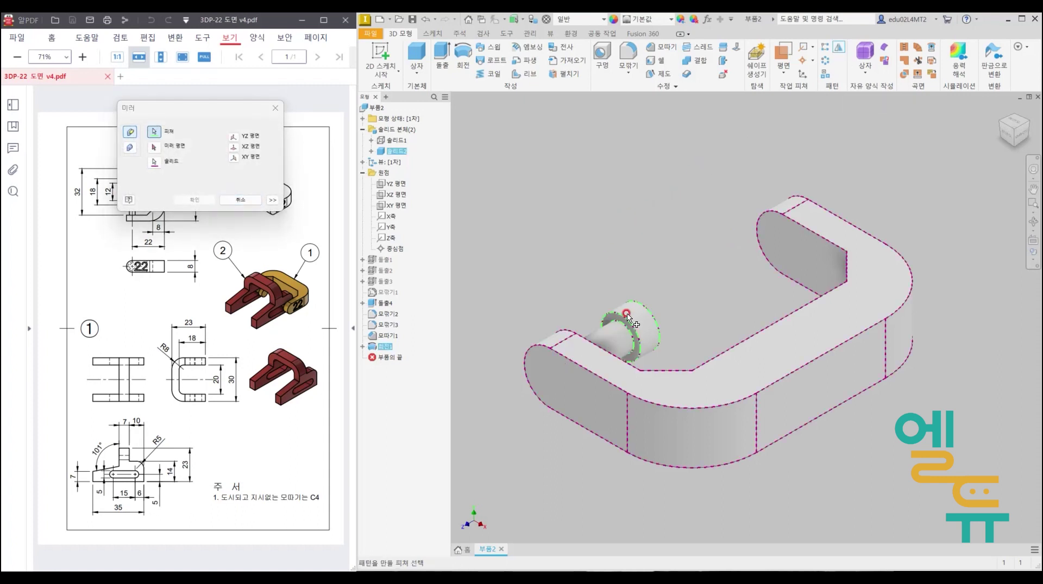
pyautogui.click(152, 146)
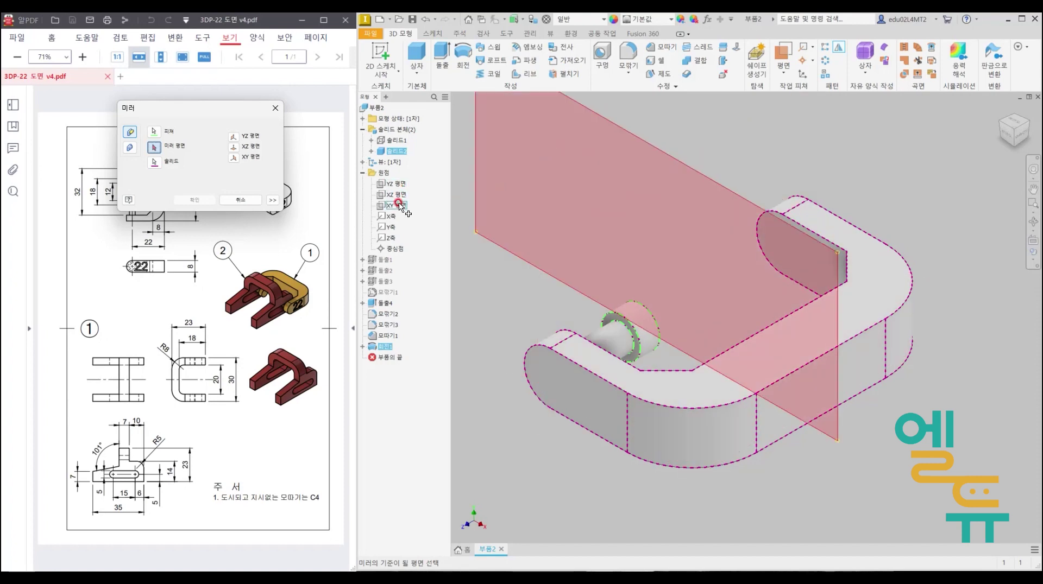
pyautogui.click(401, 206)
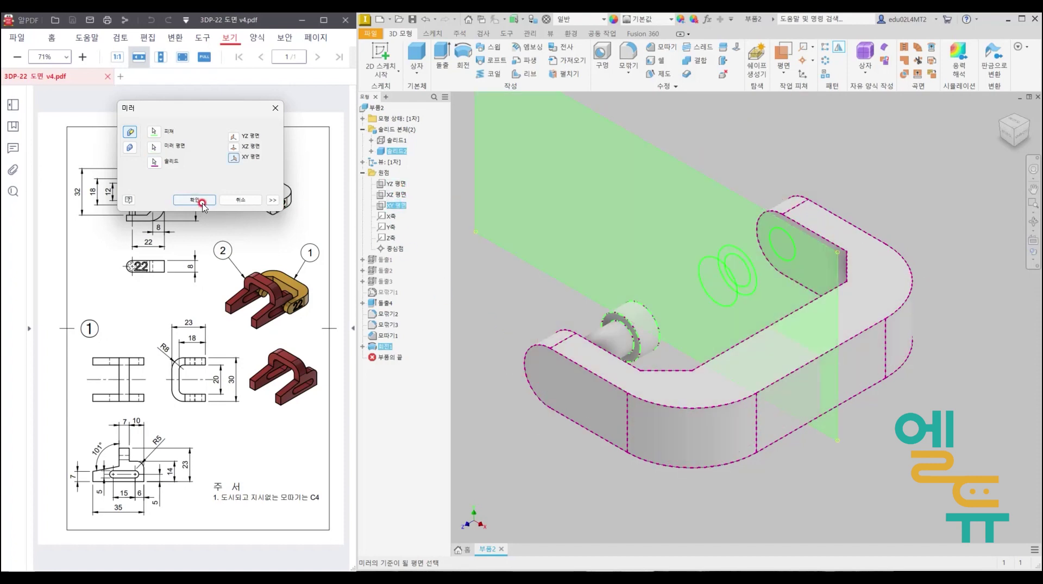
pyautogui.click(202, 204)
pyautogui.moveTo(726, 395)
pyautogui.mouseDown()
pyautogui.moveTo(767, 409)
pyautogui.moveTo(688, 418)
pyautogui.moveTo(700, 397)
pyautogui.moveTo(726, 396)
pyautogui.mouseUp()
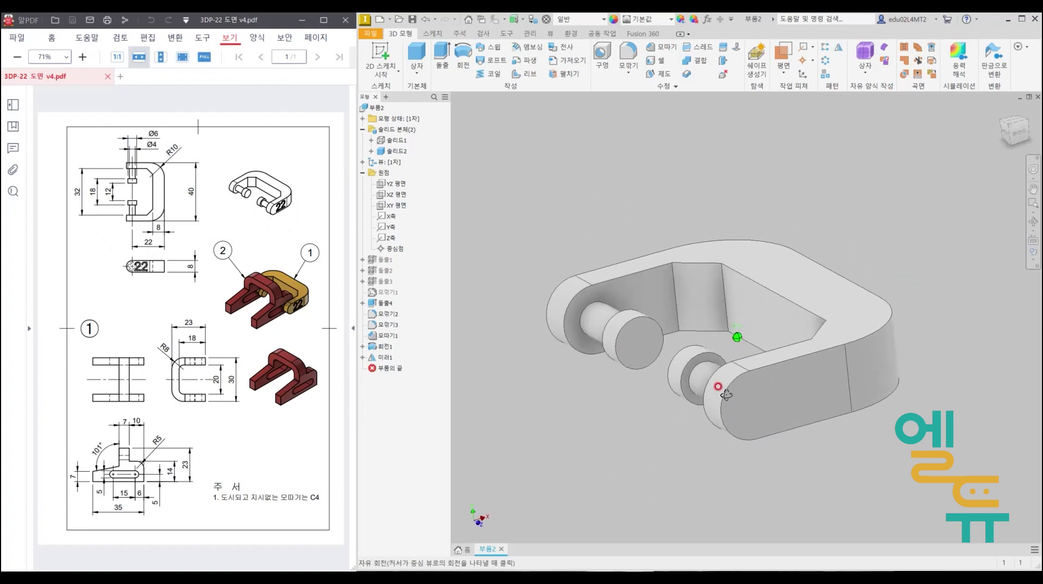
pyautogui.click(1002, 110)
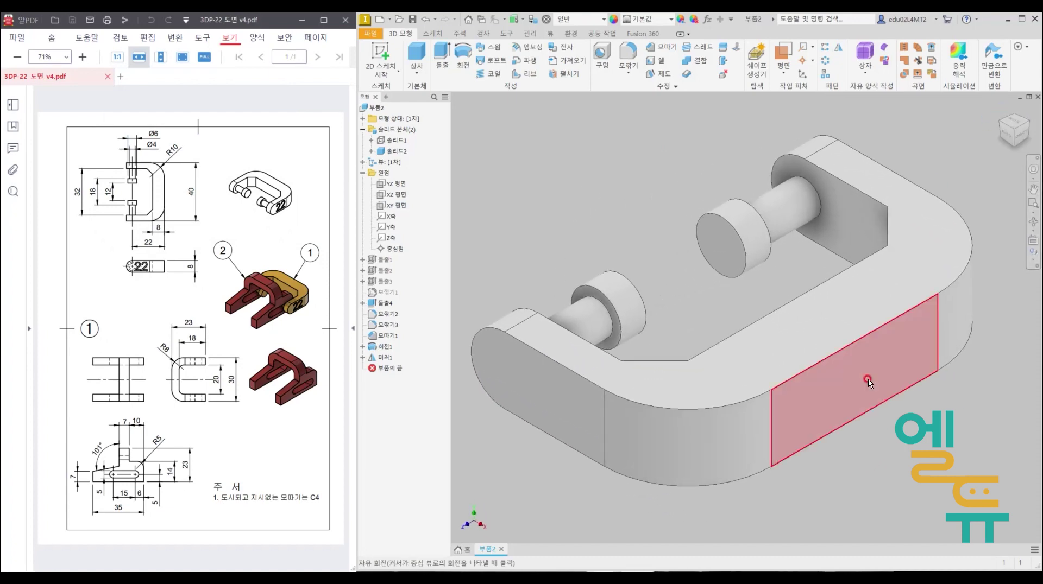
# Sketch on the outer face of the clamp arm and add the text 22 with center and middle justification.
pyautogui.moveTo(589, 495); pyautogui.dragTo(640, 476)
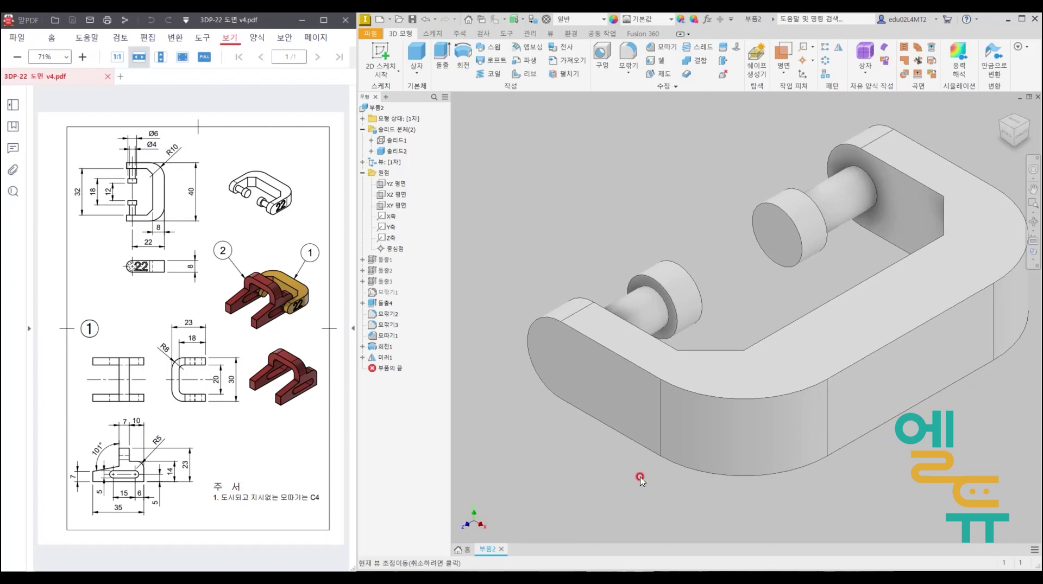
pyautogui.click(601, 400)
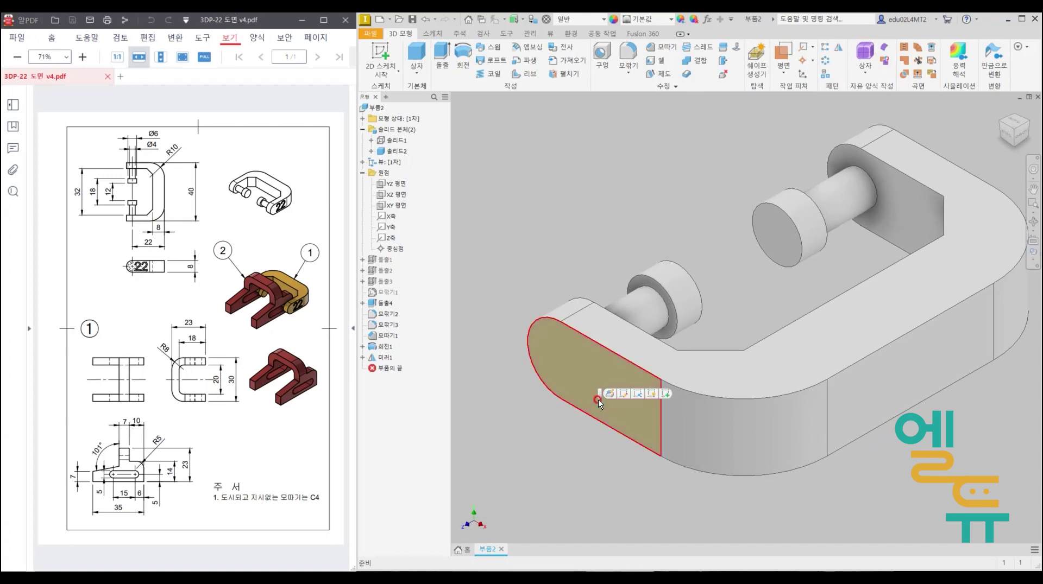
pyautogui.click(664, 394)
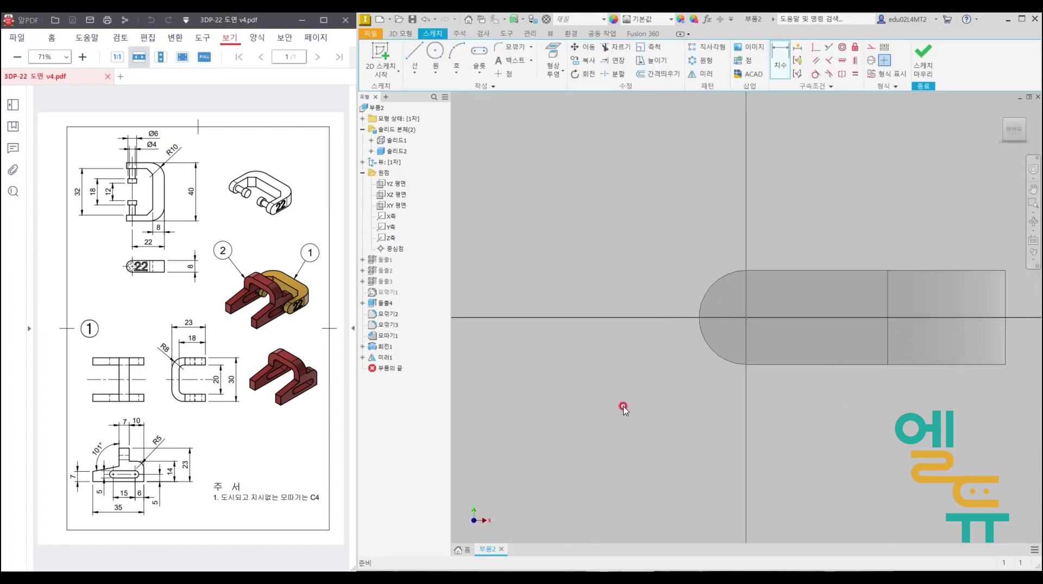
pyautogui.click(505, 61)
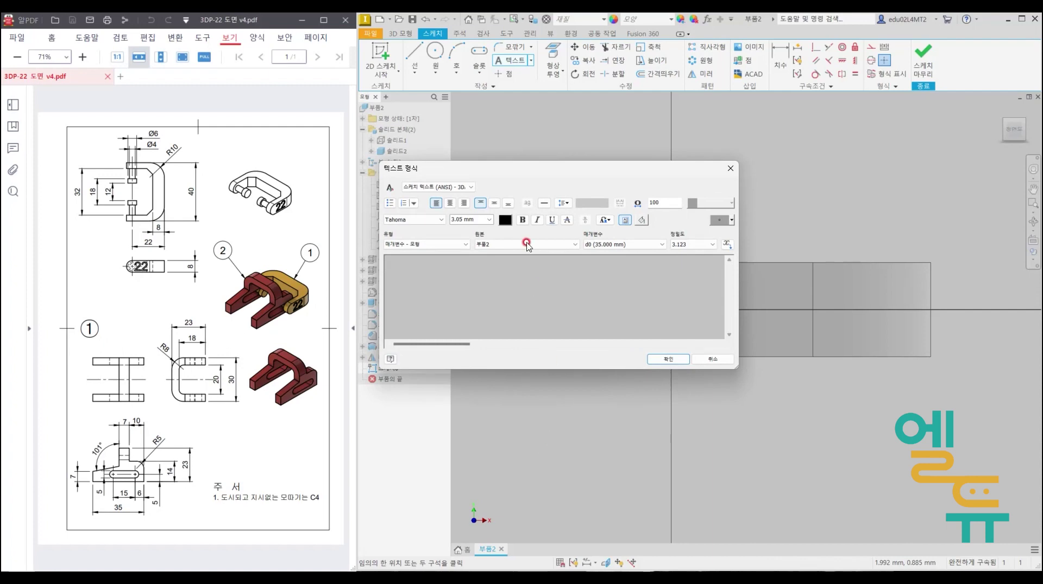
pyautogui.moveTo(499, 172); pyautogui.dragTo(616, 174)
pyautogui.click(541, 284)
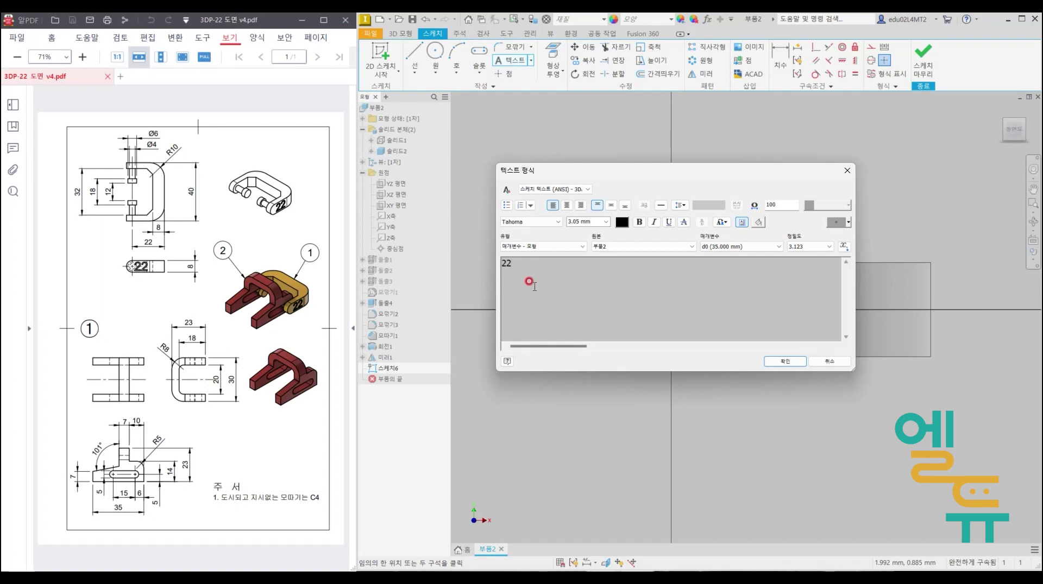
pyautogui.click(567, 206)
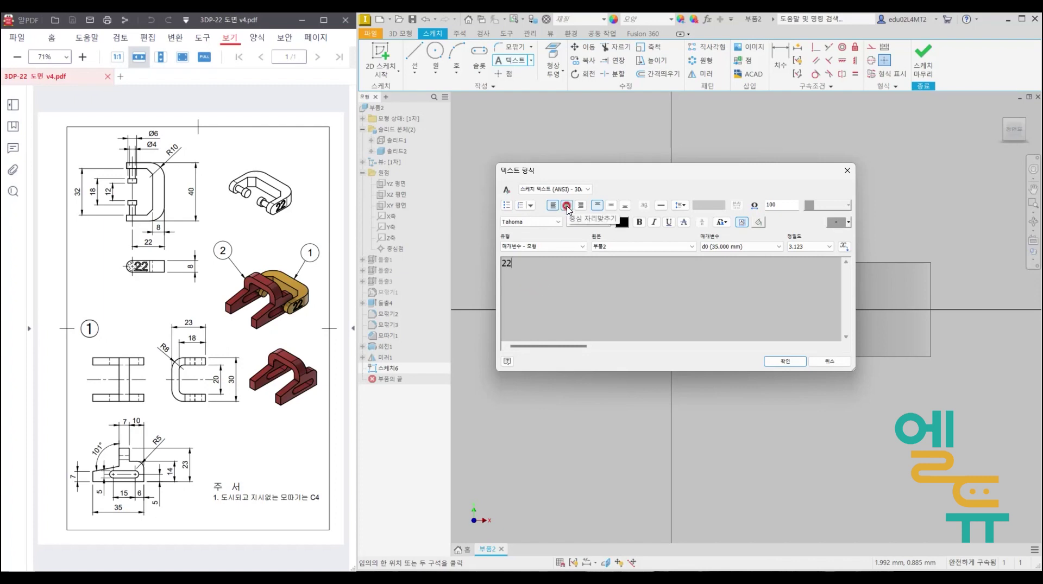
pyautogui.click(611, 206)
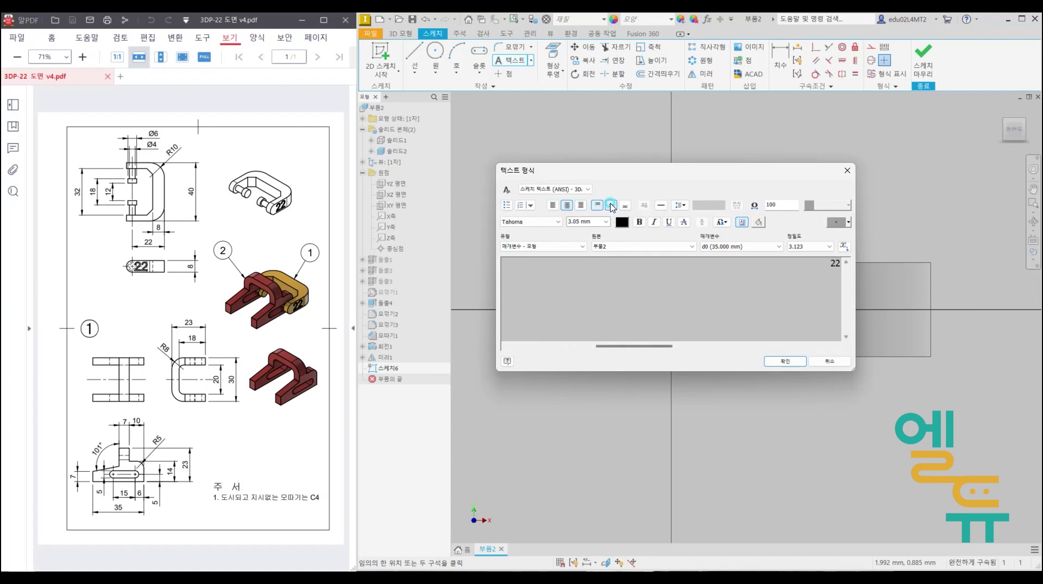
pyautogui.click(564, 315)
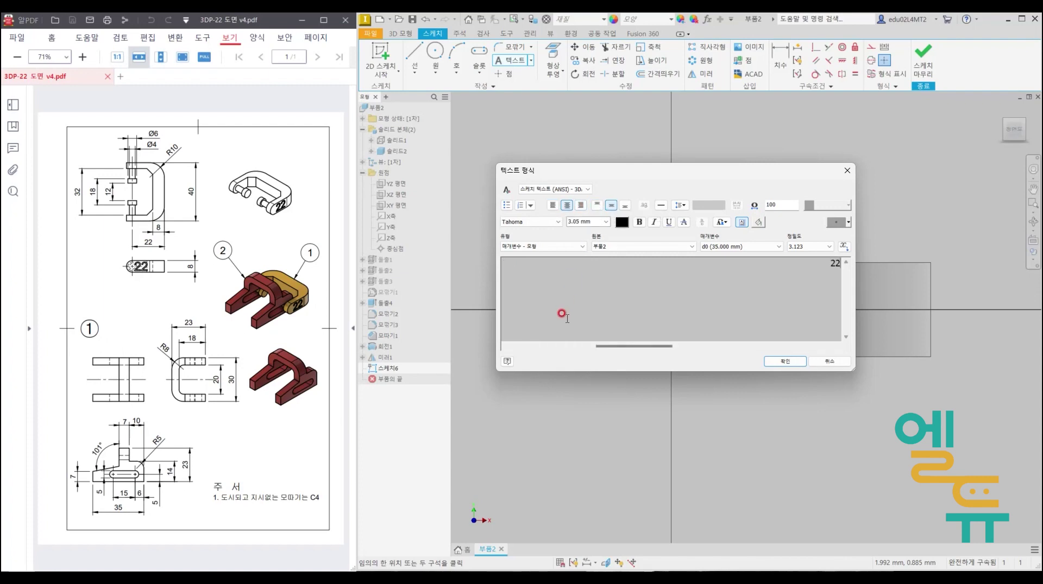
pyautogui.click(785, 362)
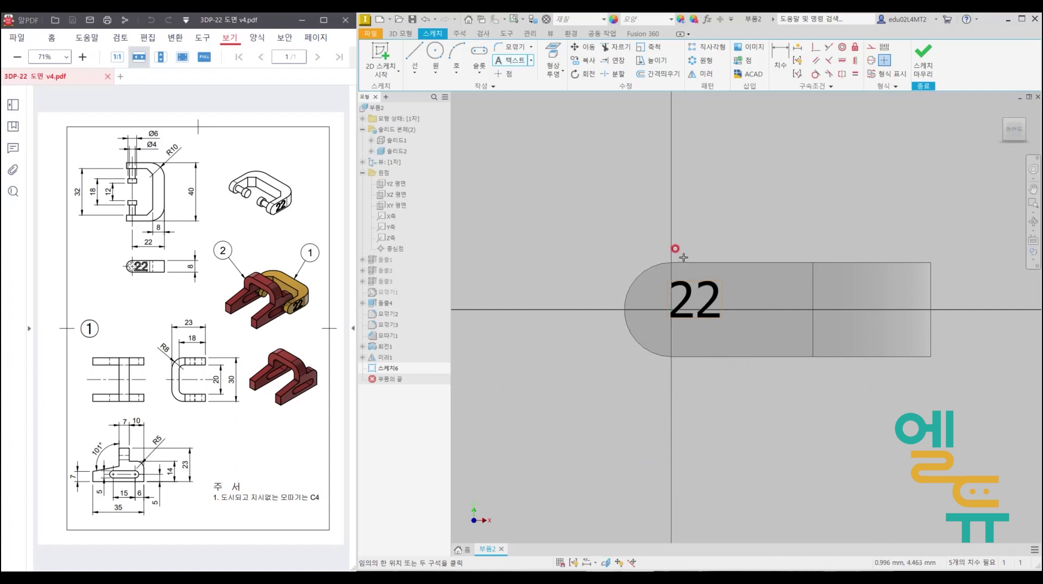
pyautogui.press('Escape')
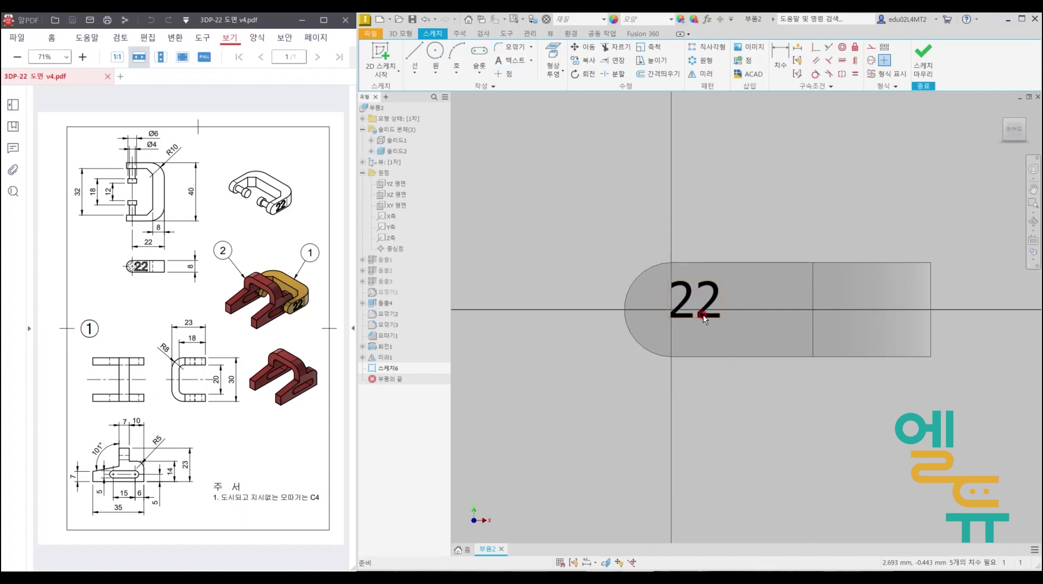
# Set the 22 text's size to 6 mm and reposition it near the middle of the arm's flat face.
pyautogui.moveTo(702, 317); pyautogui.dragTo(721, 329)
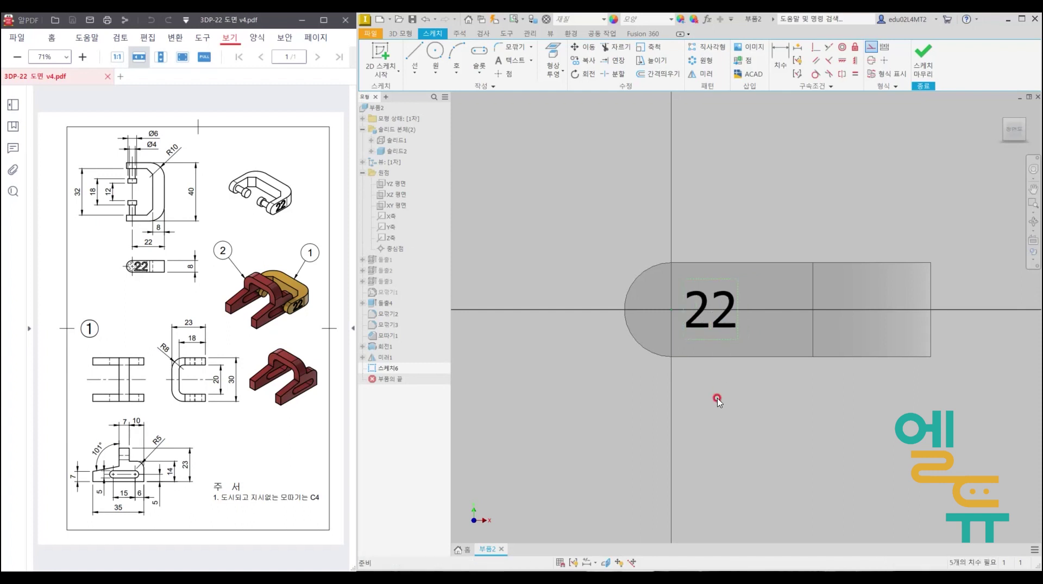
pyautogui.doubleClick(719, 323)
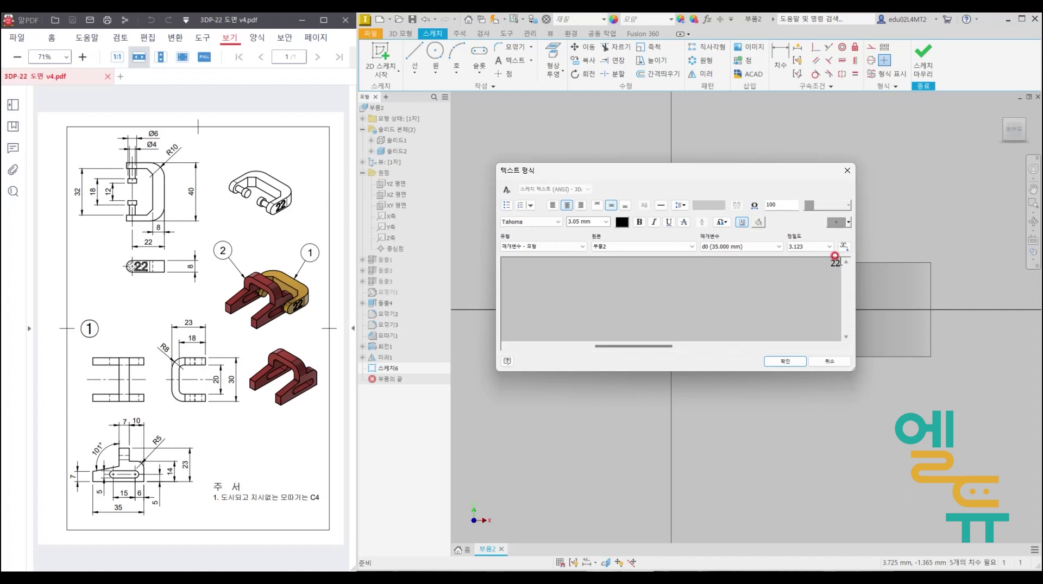
pyautogui.click(587, 221)
pyautogui.write('6')
pyautogui.press('Return')
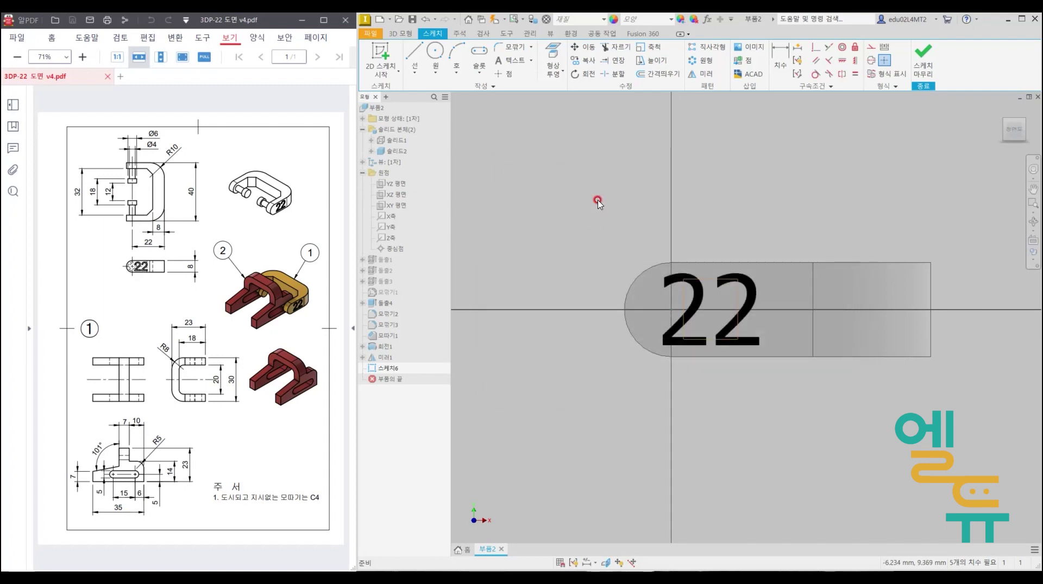
pyautogui.moveTo(738, 321)
pyautogui.mouseDown()
pyautogui.moveTo(791, 314)
pyautogui.moveTo(782, 310)
pyautogui.mouseUp()
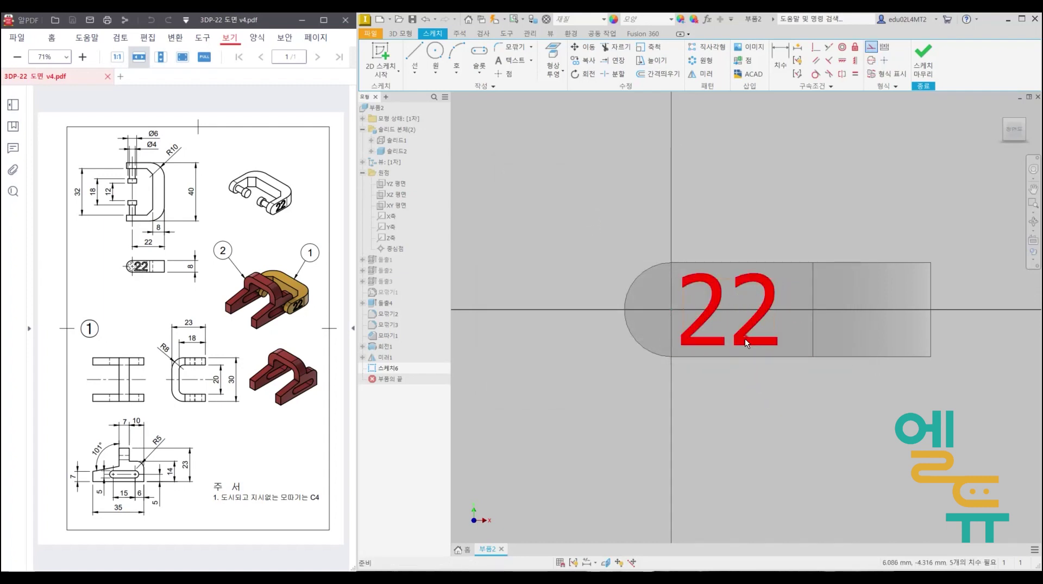
# Finish the sketch and engrave the 22 text 0.5 mm deep into the arm face with Emboss.
pyautogui.click(907, 50)
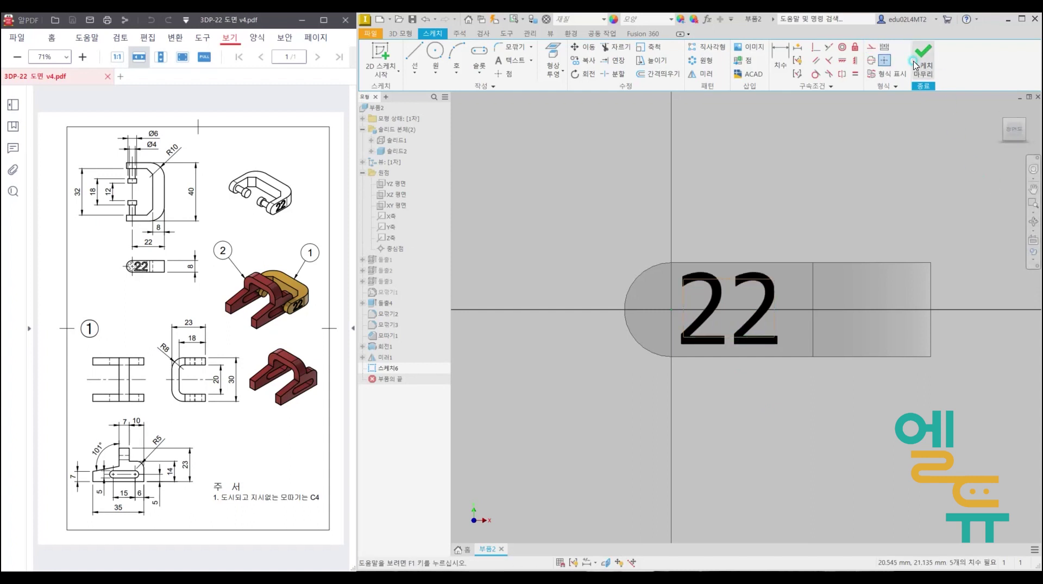
pyautogui.click(528, 51)
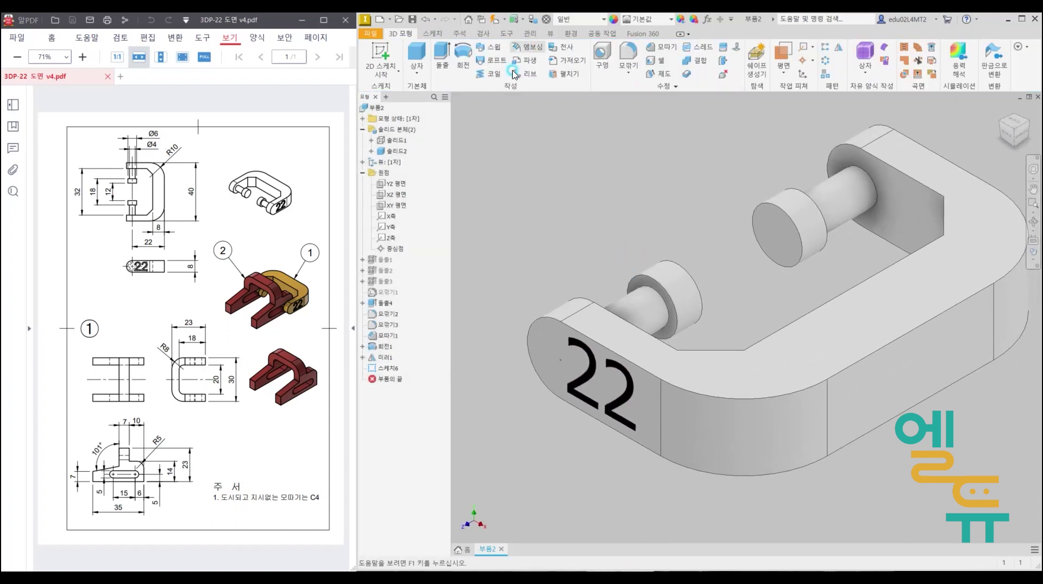
pyautogui.click(568, 386)
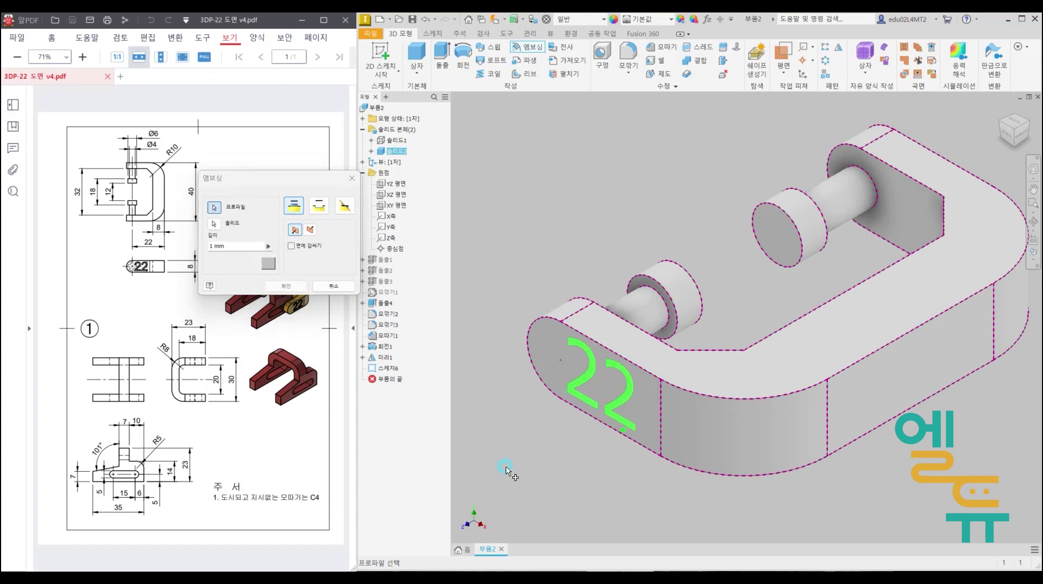
pyautogui.click(319, 205)
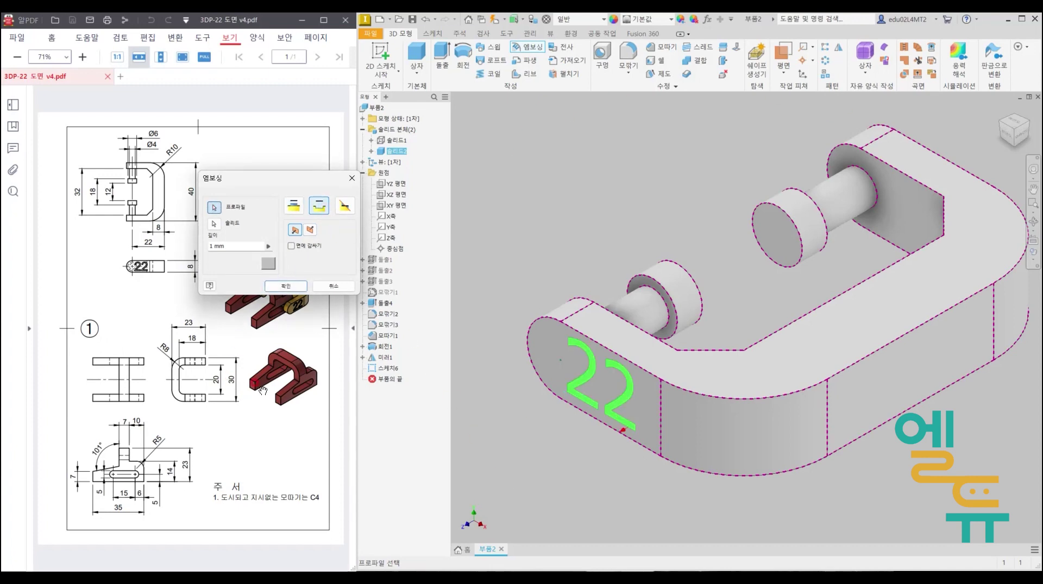
pyautogui.click(212, 245)
pyautogui.moveTo(232, 246); pyautogui.dragTo(170, 243)
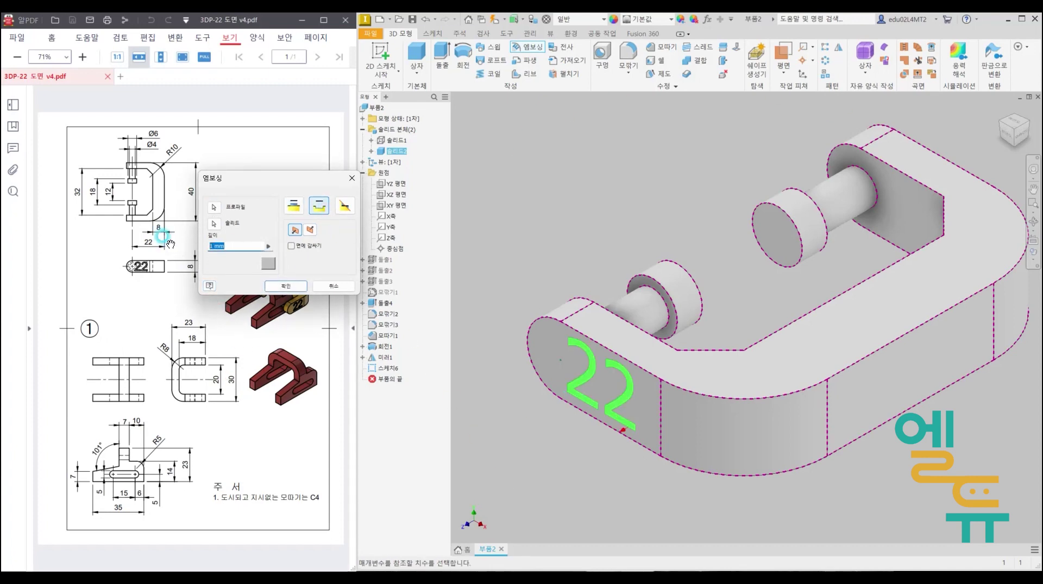
pyautogui.write('0.5')
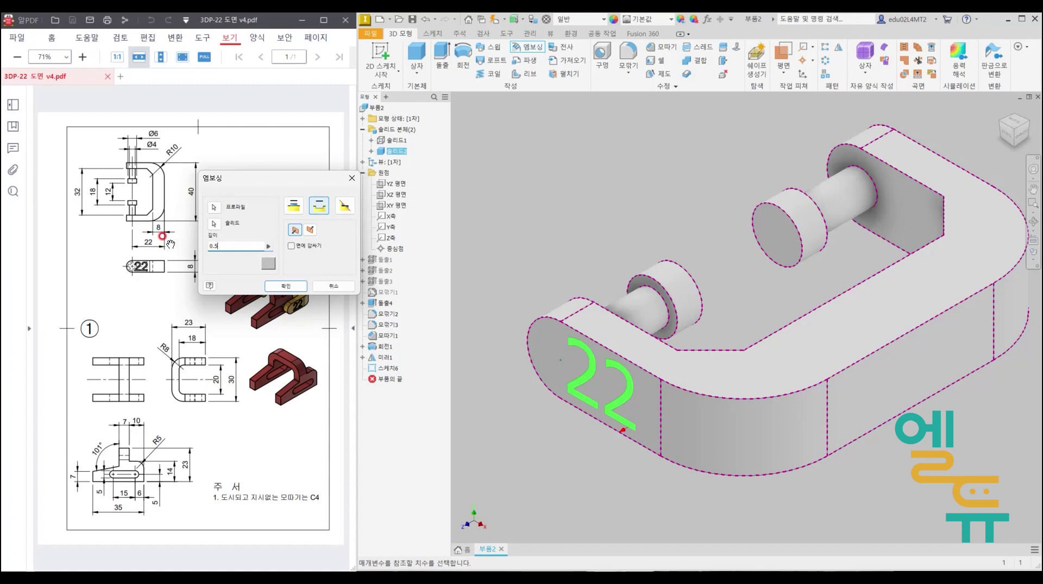
pyautogui.press('Return')
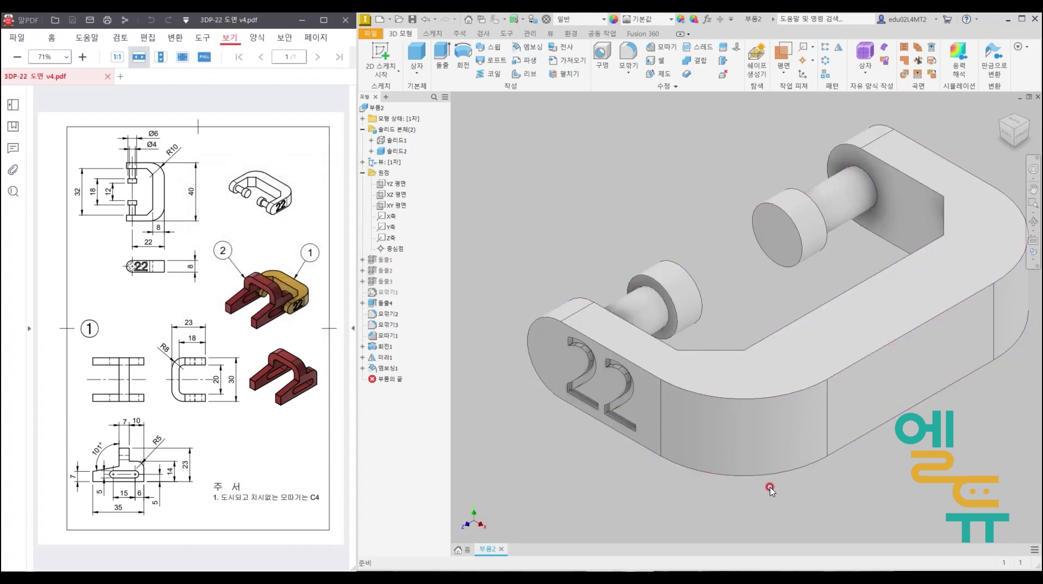
# Make the hidden first solid body visible and inspect both clamp parts together.
pyautogui.moveTo(771, 491)
pyautogui.keyDown('shift'); pyautogui.mouseDown(button='middle')
pyautogui.moveTo(760, 480)
pyautogui.moveTo(784, 484)
pyautogui.moveTo(772, 490)
pyautogui.mouseUp(button='middle'); pyautogui.keyUp('shift')
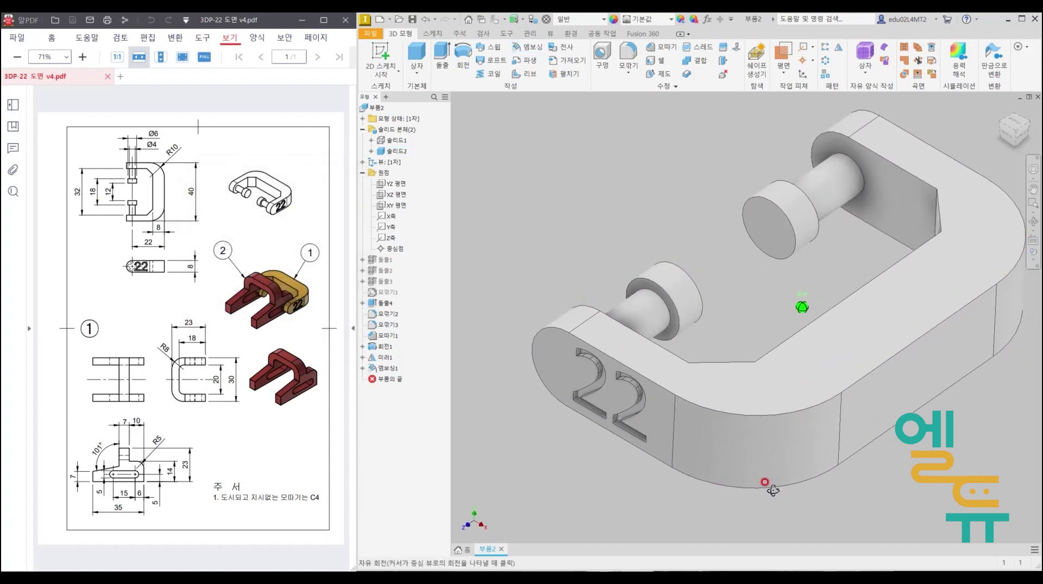
pyautogui.rightClick(389, 144)
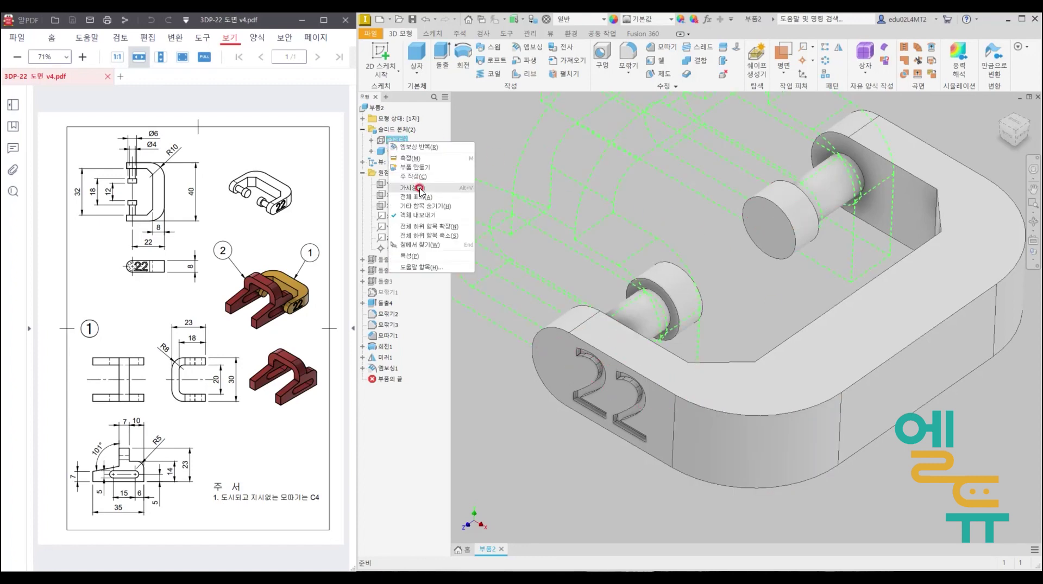
pyautogui.click(419, 188)
pyautogui.keyDown('shift'); pyautogui.moveTo(676, 348); pyautogui.dragTo(717, 380, button='middle'); pyautogui.keyUp('shift')
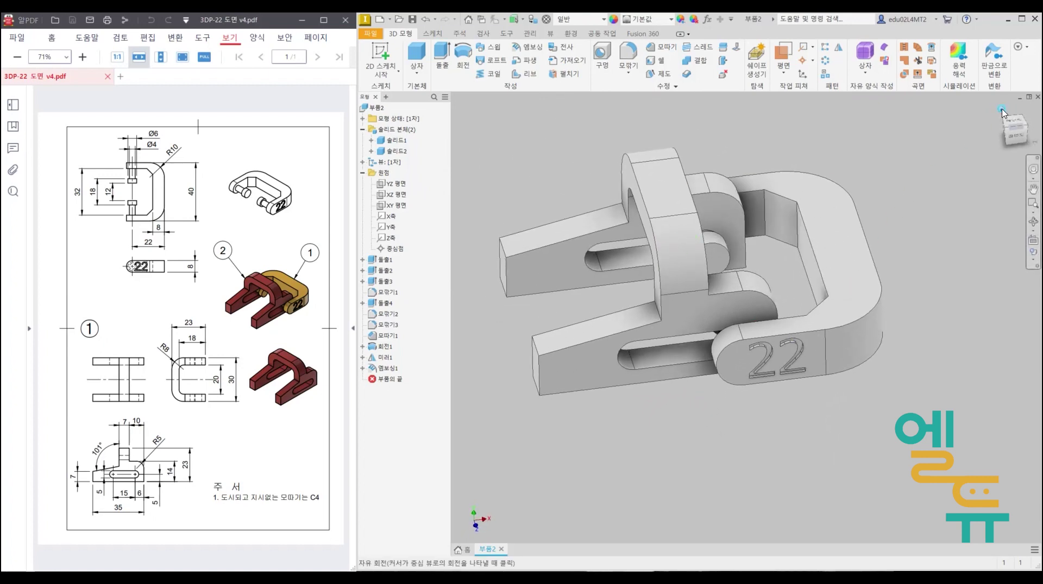
pyautogui.keyDown('shift'); pyautogui.moveTo(1002, 112); pyautogui.dragTo(879, 218, button='middle'); pyautogui.keyUp('shift')
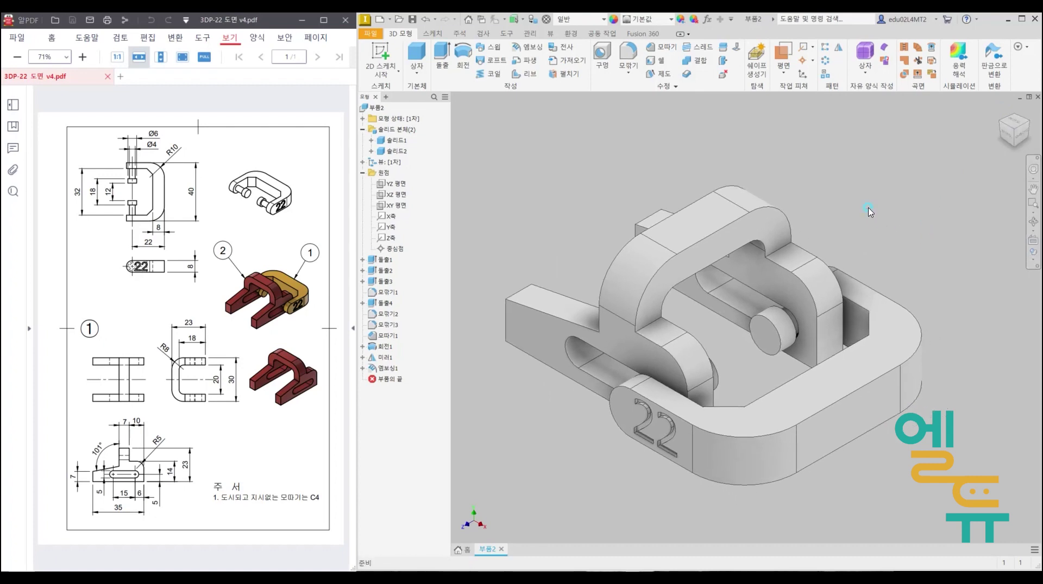
pyautogui.click(550, 33)
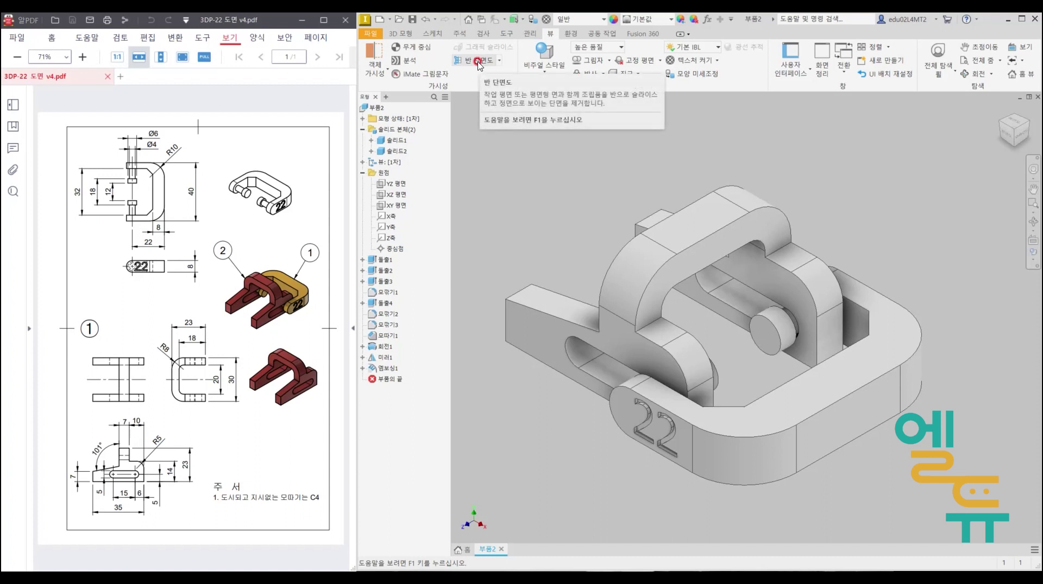
pyautogui.click(478, 62)
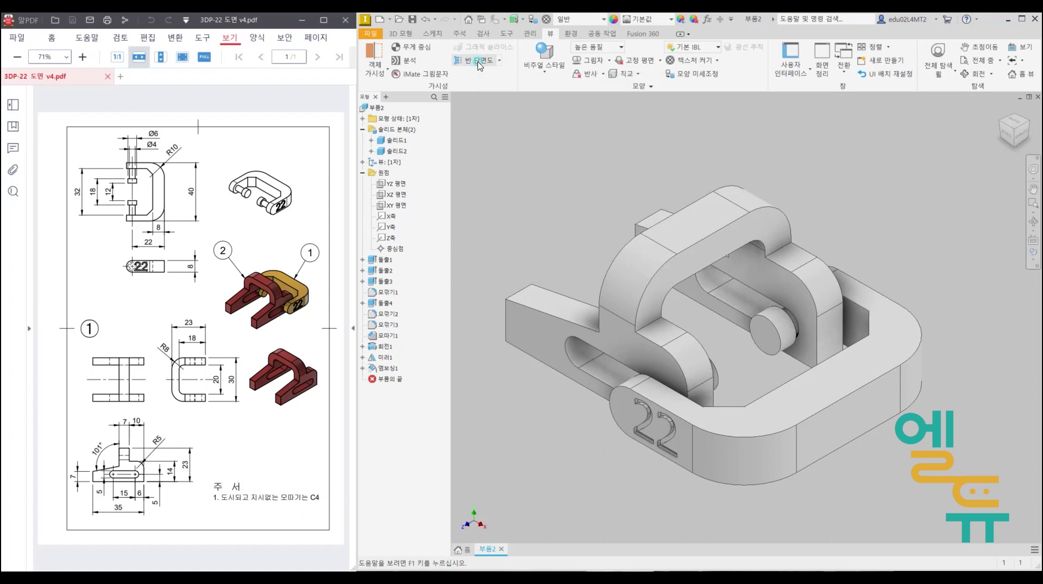
pyautogui.click(694, 213)
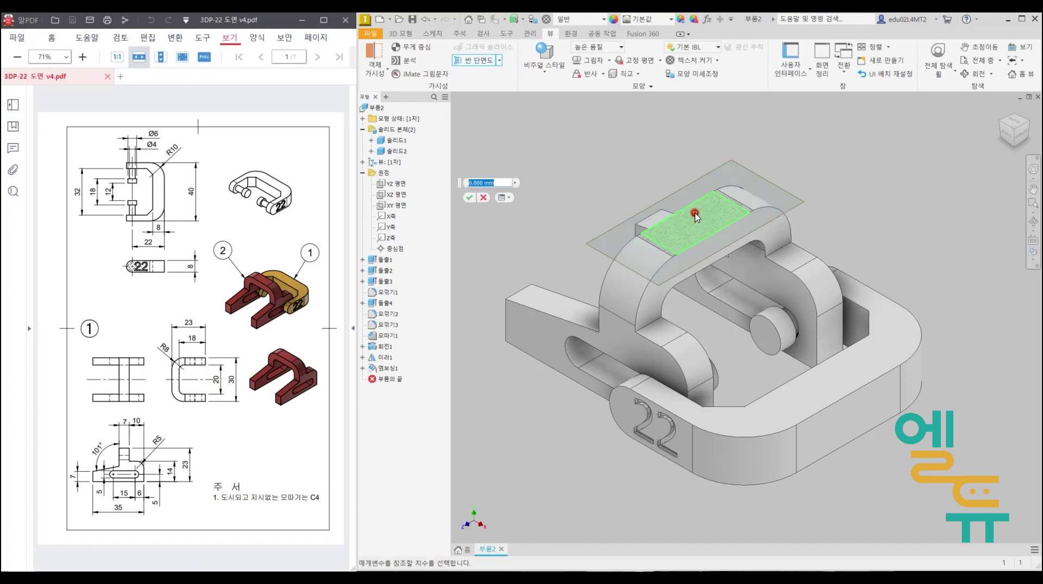
pyautogui.moveTo(695, 216); pyautogui.dragTo(708, 139)
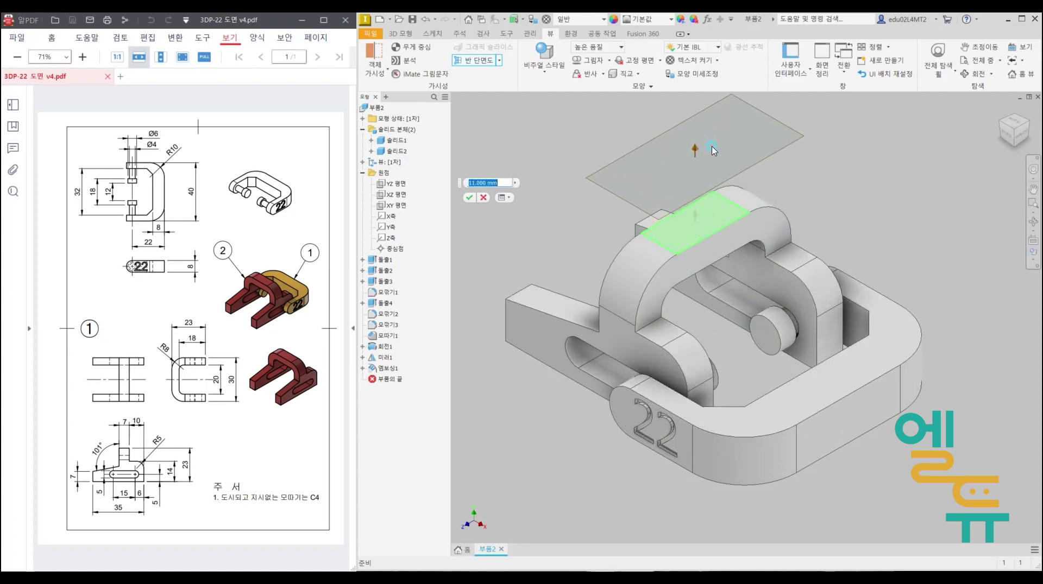
pyautogui.click(484, 198)
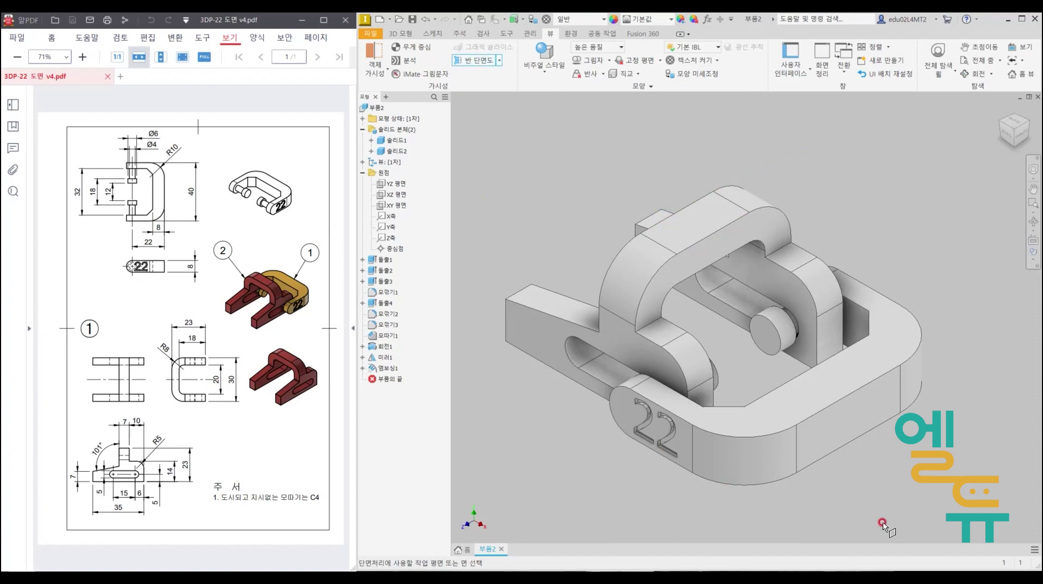
# Create a half section view parallel to the clamp's outer flat end face, offset inward about 24.75 mm, to inspect the fit.
pyautogui.click(849, 441)
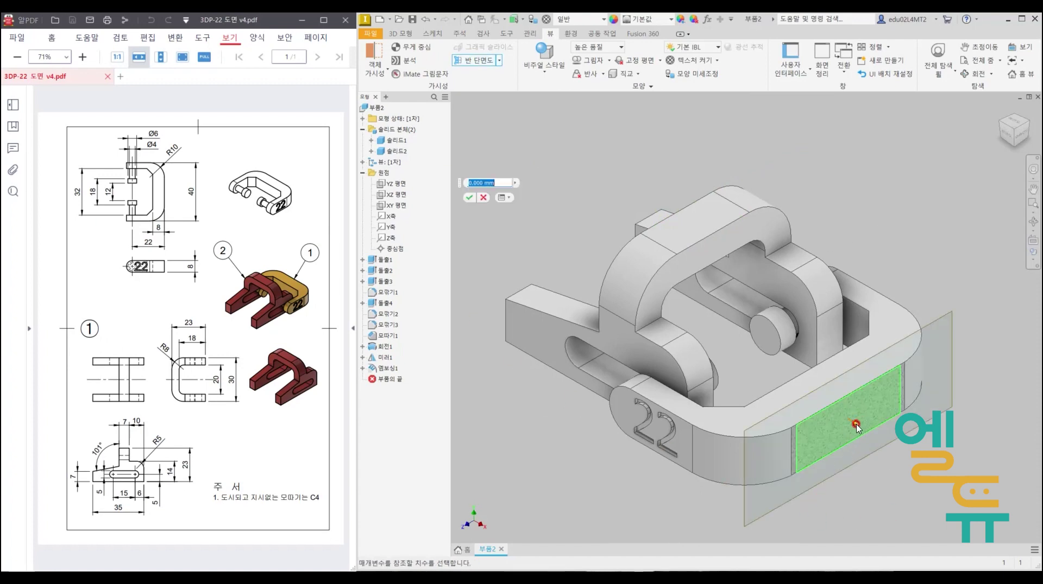
pyautogui.moveTo(856, 426); pyautogui.dragTo(717, 370)
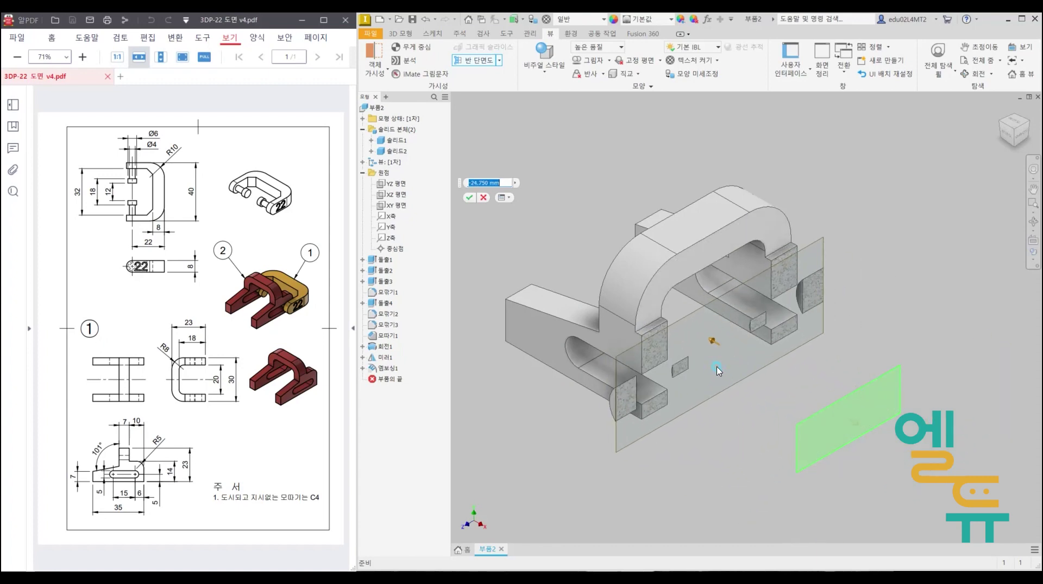
pyautogui.click(469, 198)
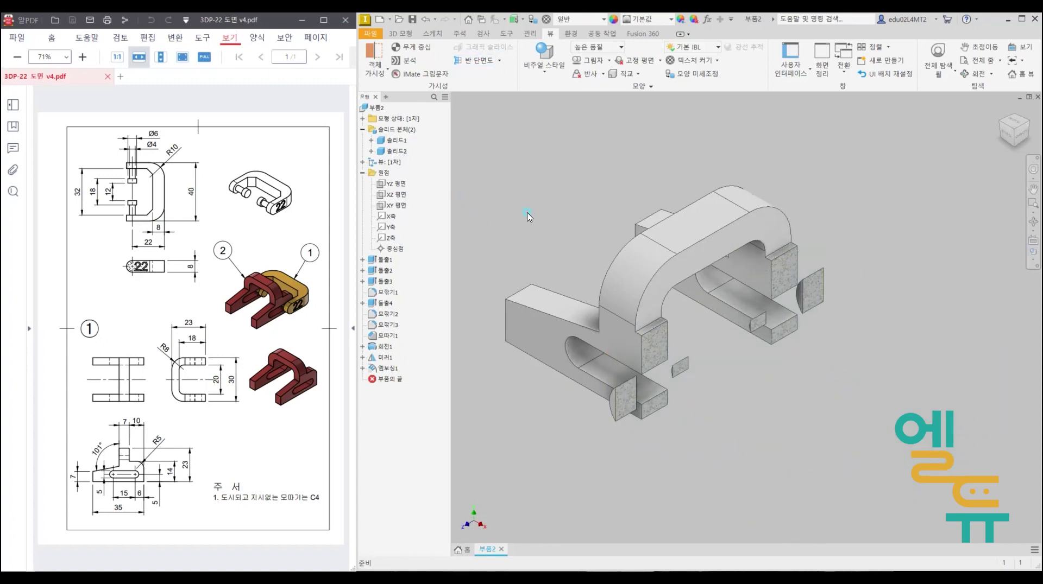
pyautogui.click(464, 63)
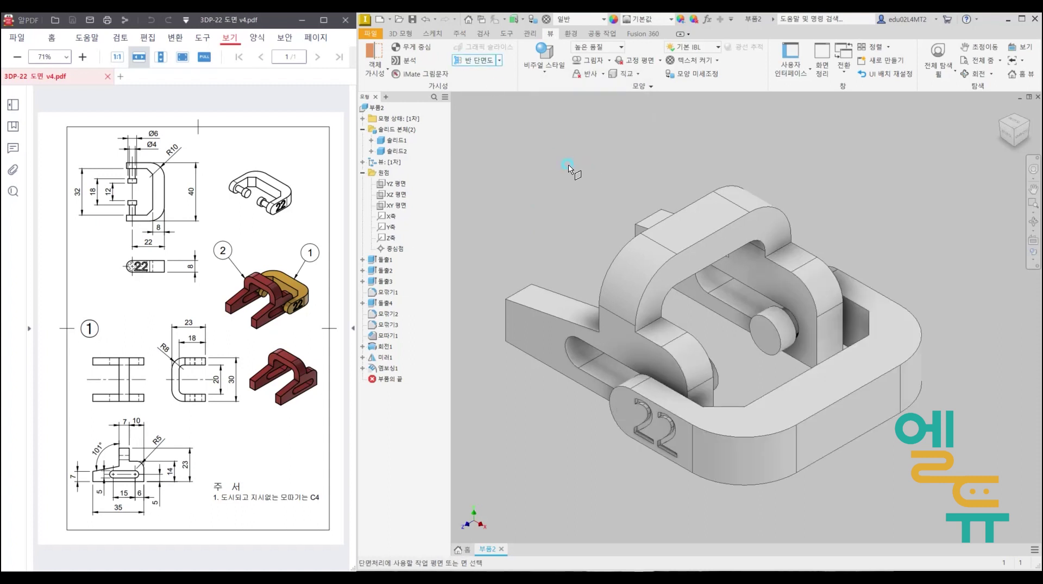
pyautogui.moveTo(909, 183)
pyautogui.mouseDown(button='middle')
pyautogui.moveTo(898, 180)
pyautogui.moveTo(909, 192)
pyautogui.mouseUp(button='middle')
pyautogui.press('Escape')
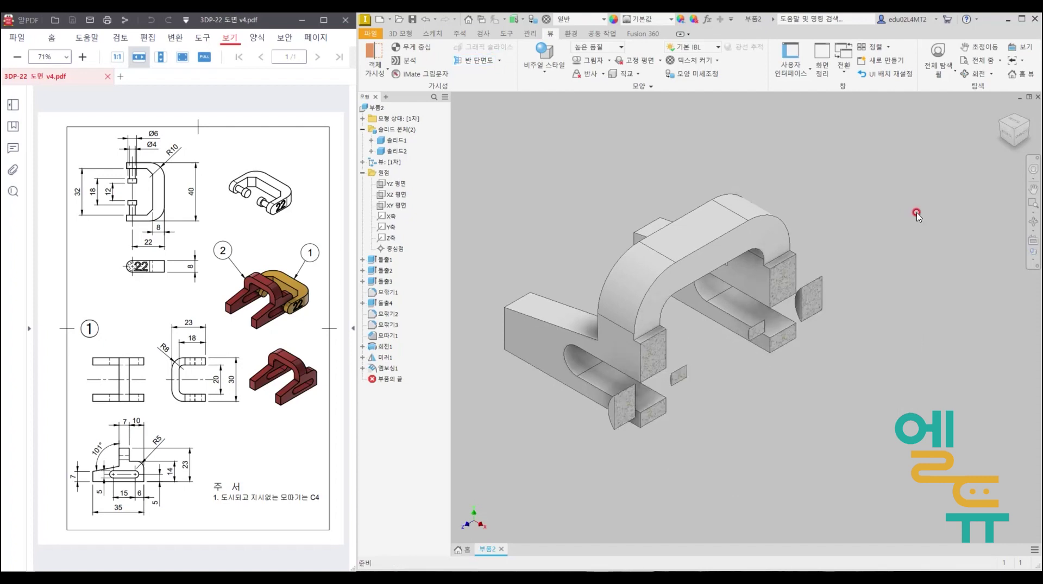
pyautogui.click(476, 62)
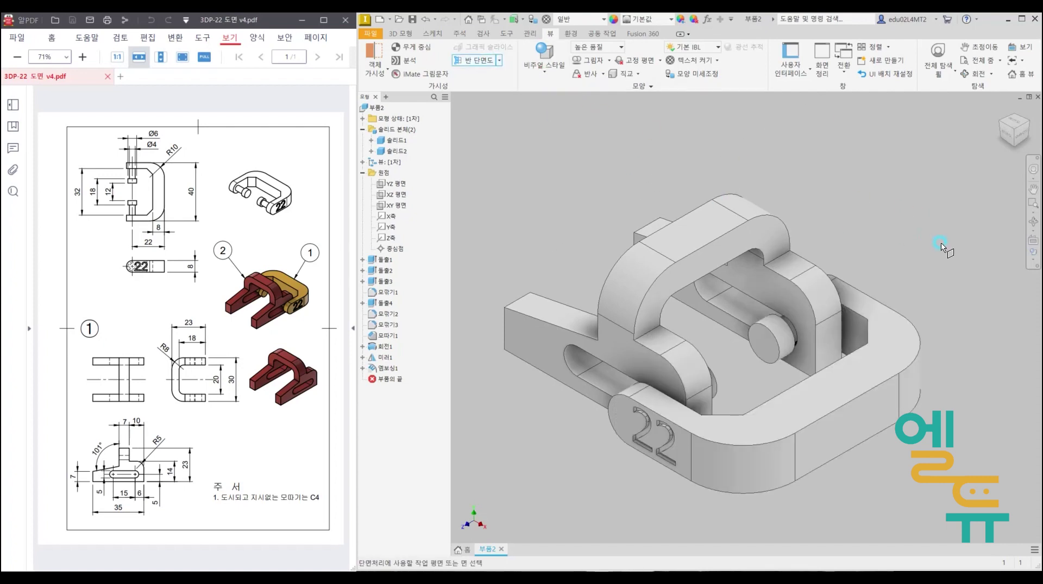
pyautogui.press('Escape')
pyautogui.click(476, 60)
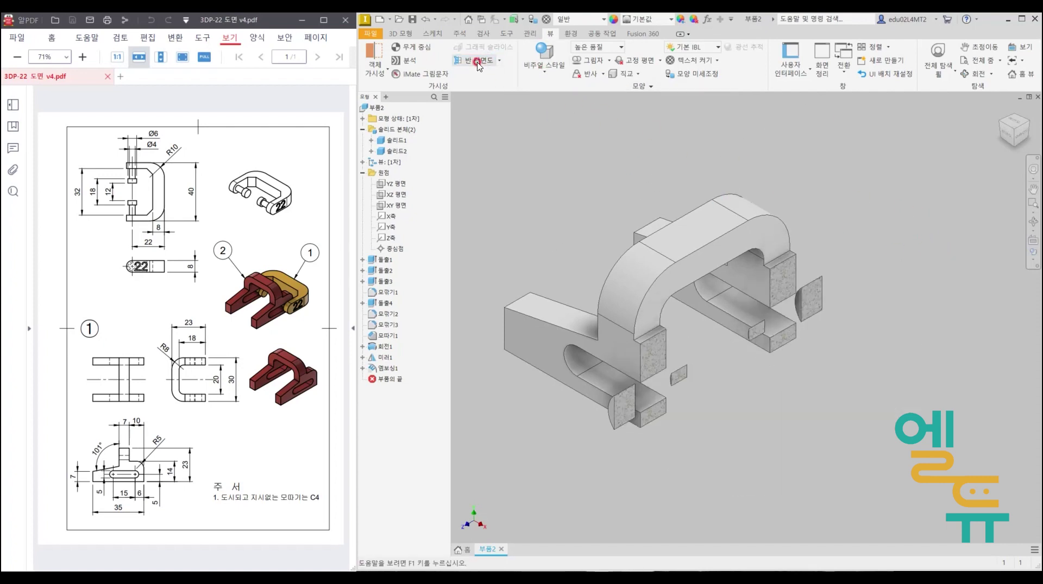
pyautogui.rightClick(697, 166)
pyautogui.click(734, 164)
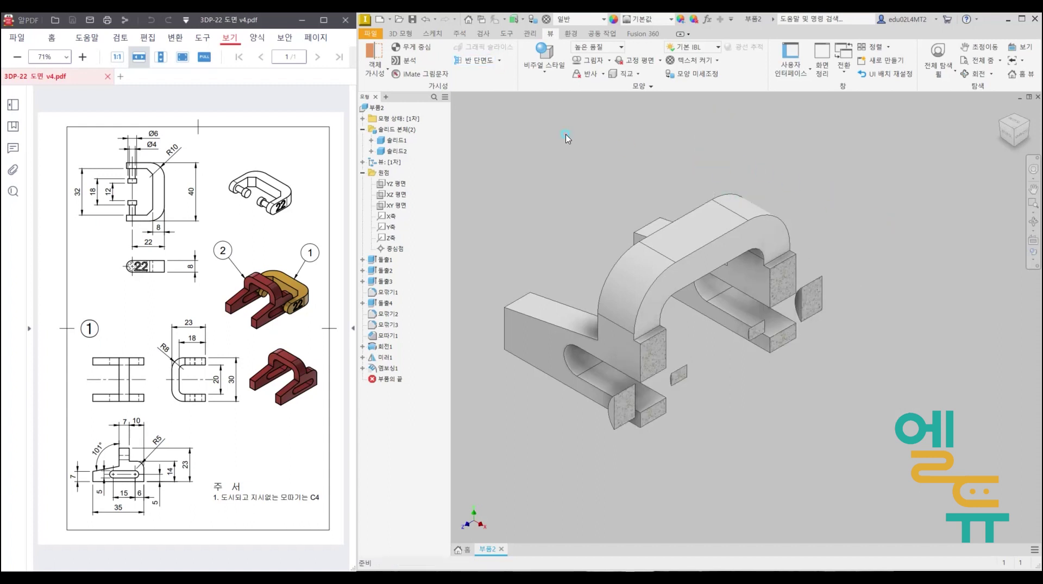
# End the section view so both clamp bodies are displayed whole.
pyautogui.click(499, 60)
pyautogui.click(508, 144)
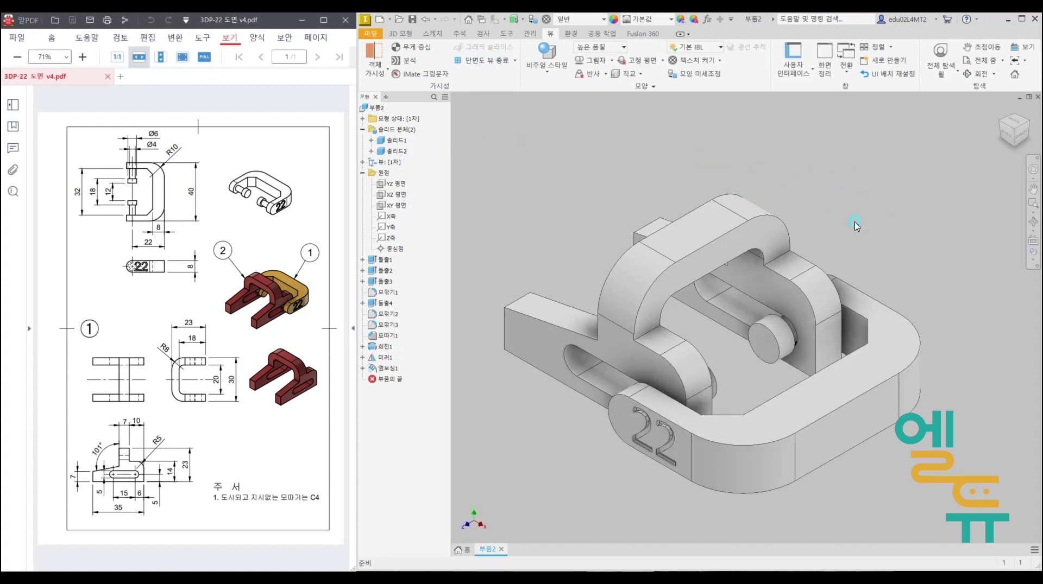
pyautogui.moveTo(899, 262); pyautogui.dragTo(902, 259, button='middle')
pyautogui.moveTo(931, 302); pyautogui.dragTo(922, 308, button='middle')
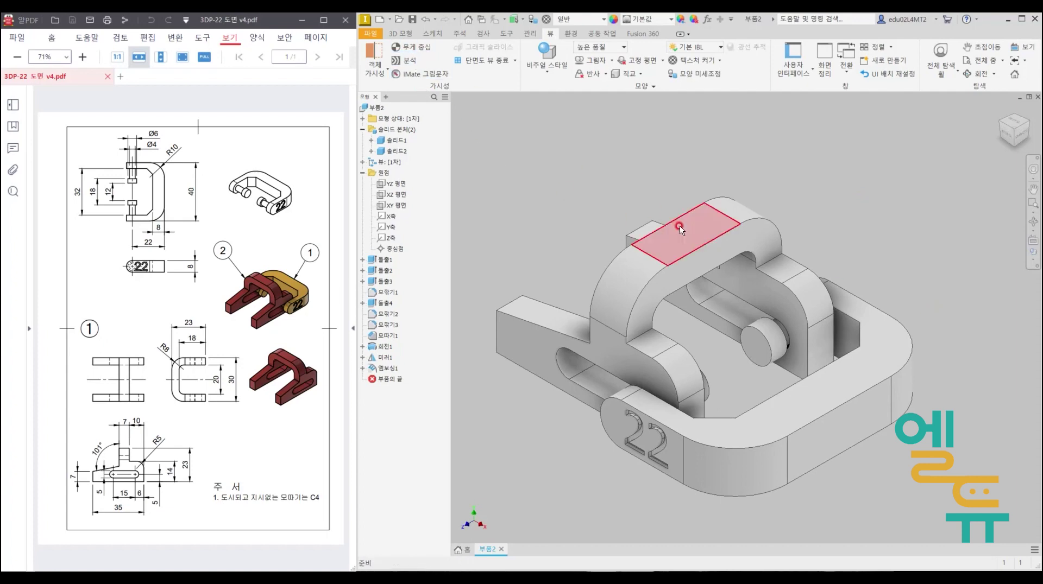
# Start a CAD-format export of the part with the STL file type, and cancel it without saving.
pyautogui.click(368, 37)
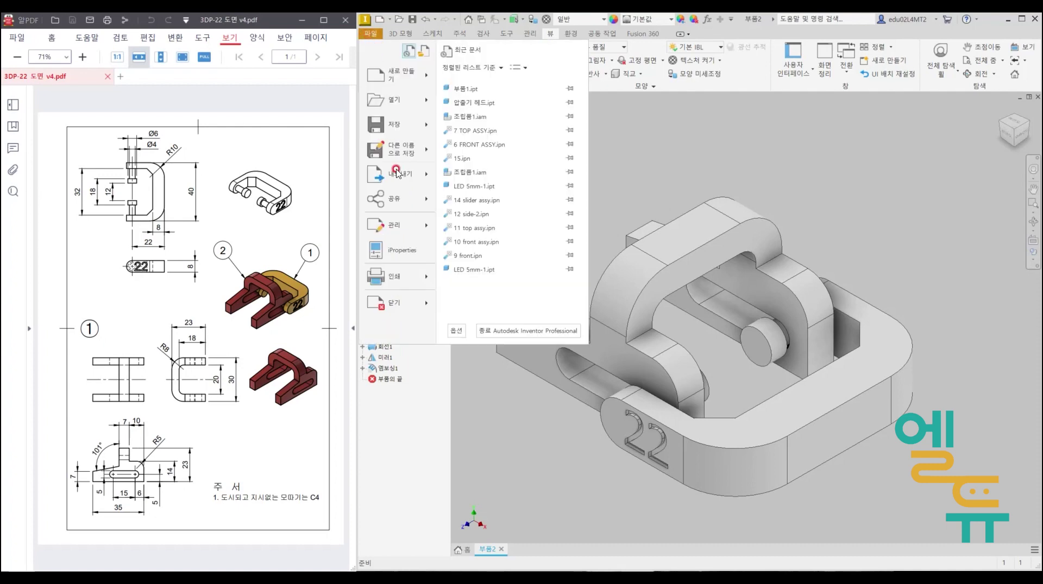
pyautogui.moveTo(399, 174)
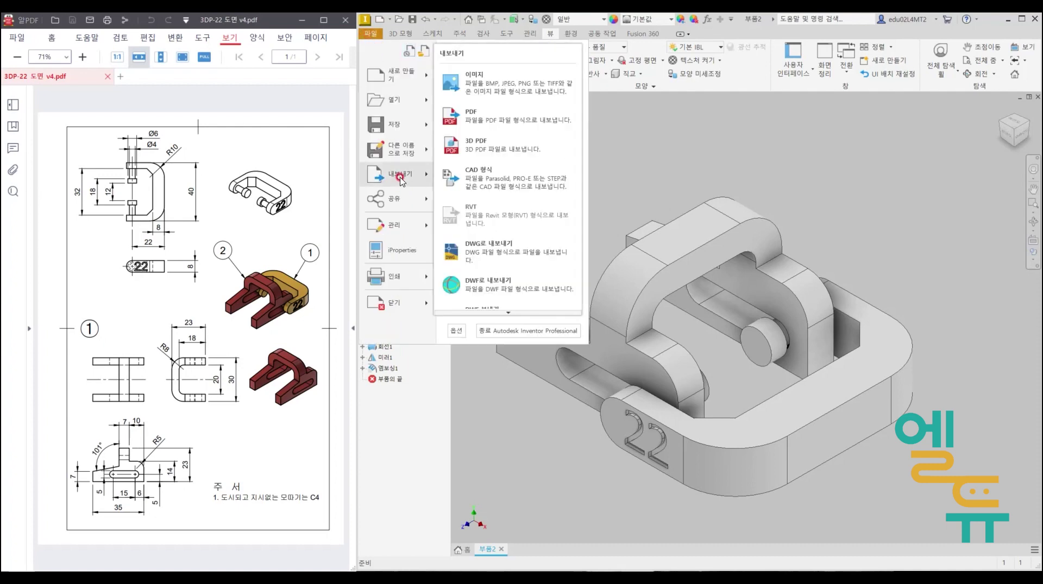
pyautogui.click(542, 188)
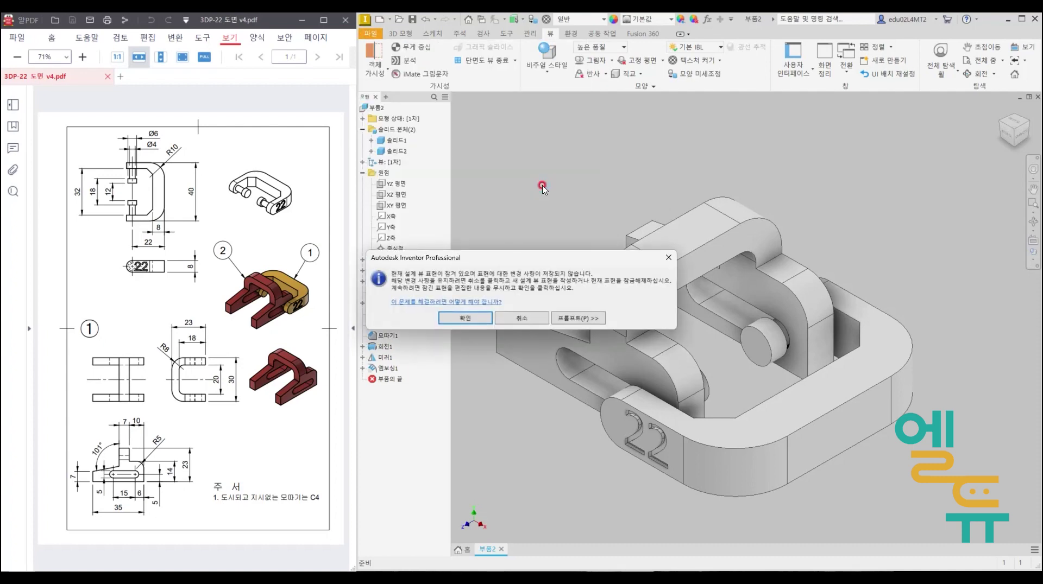
pyautogui.click(466, 319)
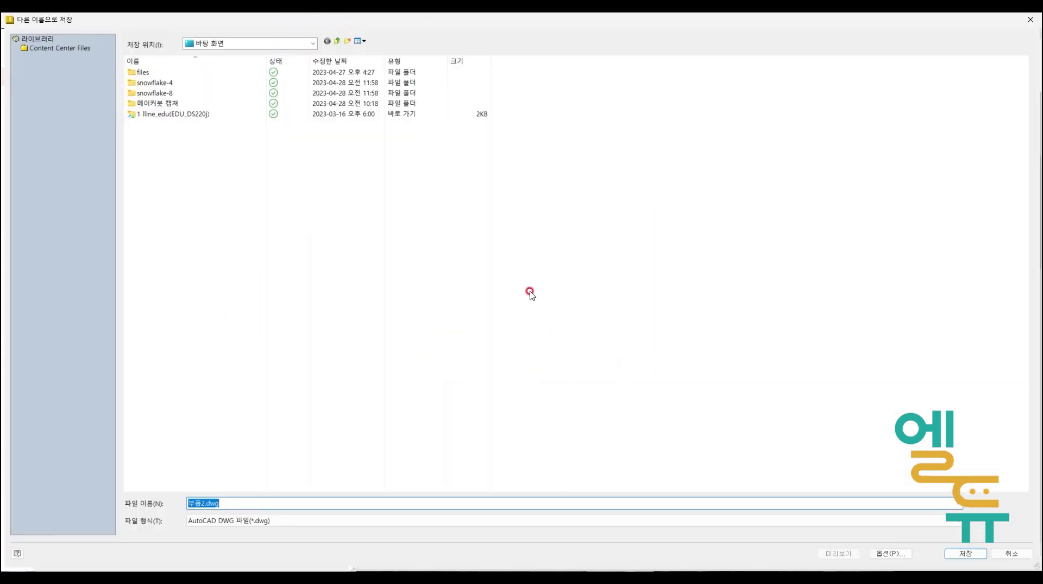
pyautogui.click(265, 521)
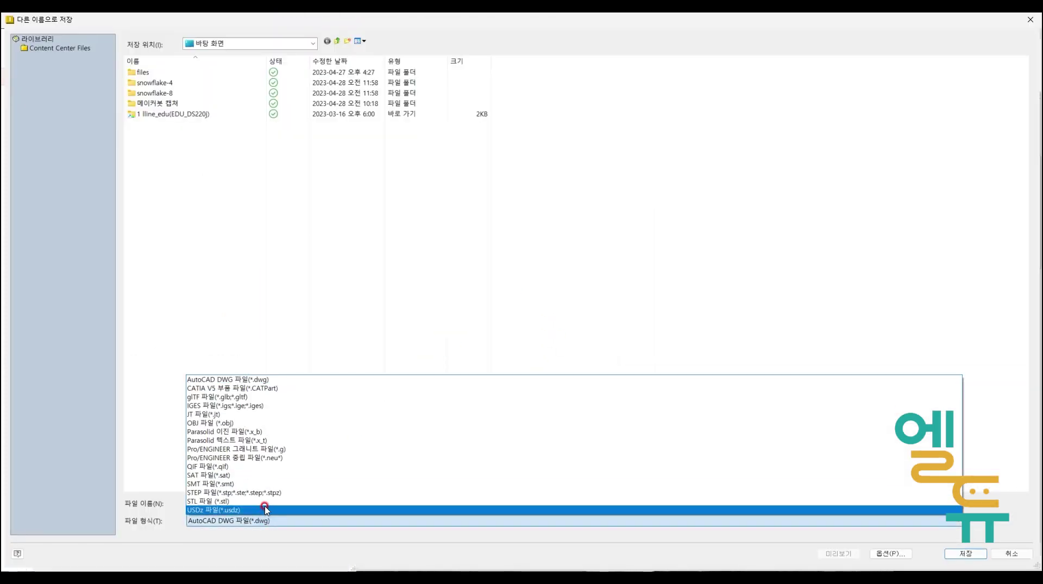
pyautogui.click(265, 502)
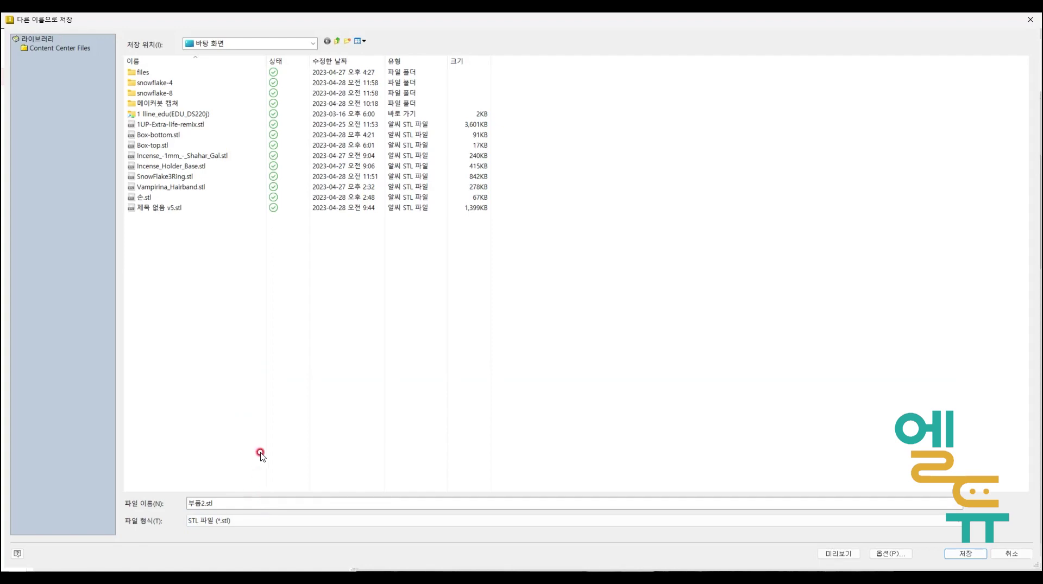
pyautogui.click(1009, 554)
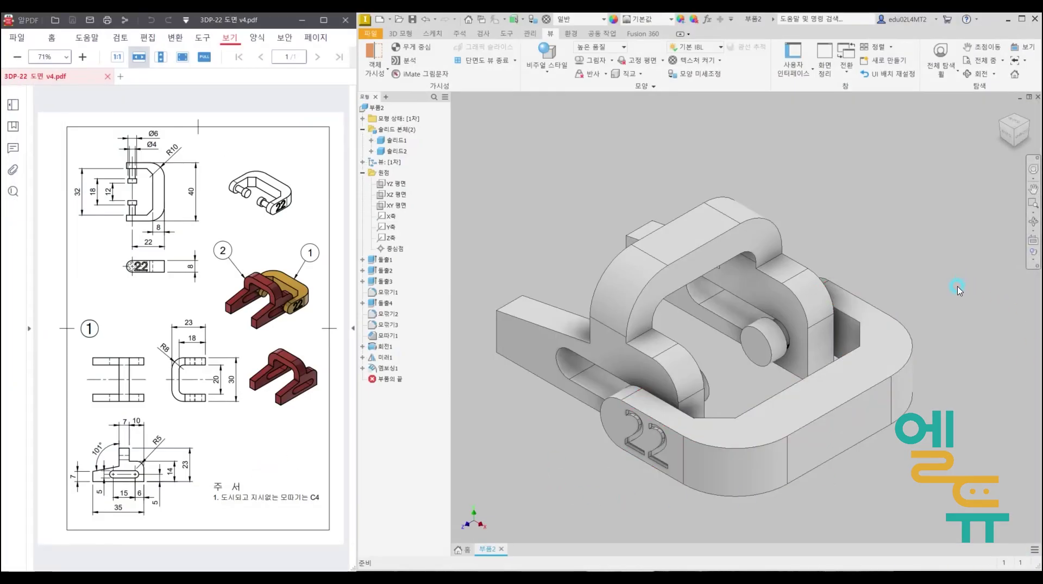
pyautogui.moveTo(944, 283); pyautogui.dragTo(950, 282, button='middle')
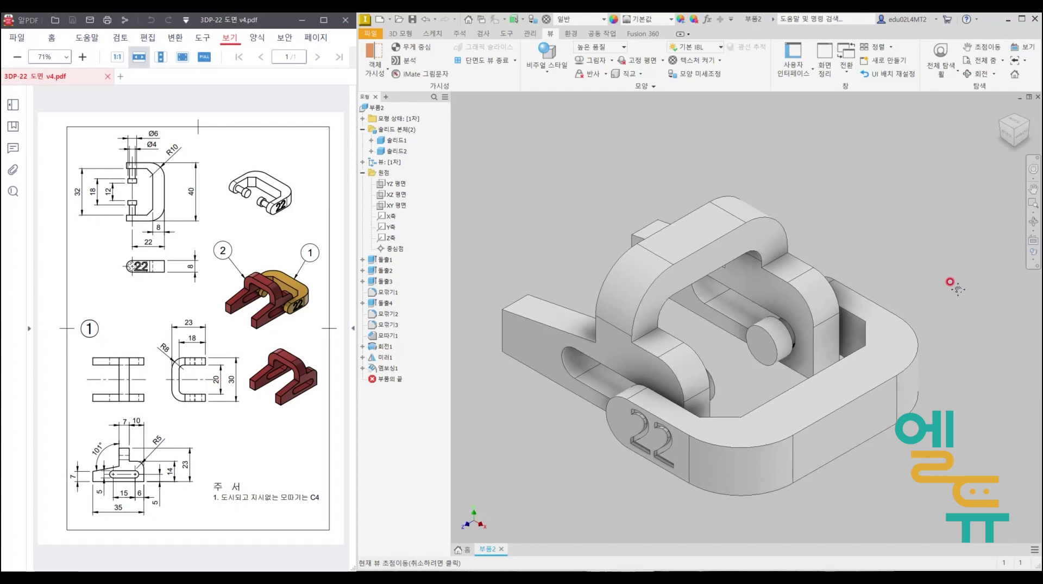